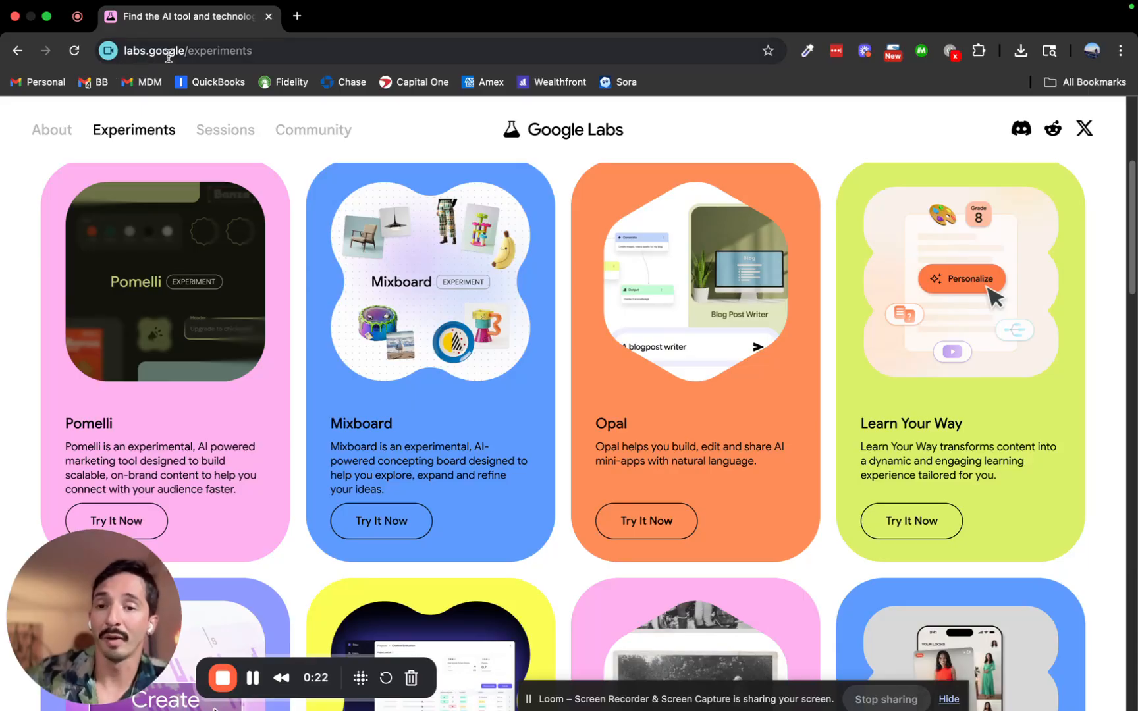
Open Pomelli from the experiments list, skim its muted intro video, then choose Let's get started.
left_click(139, 525)
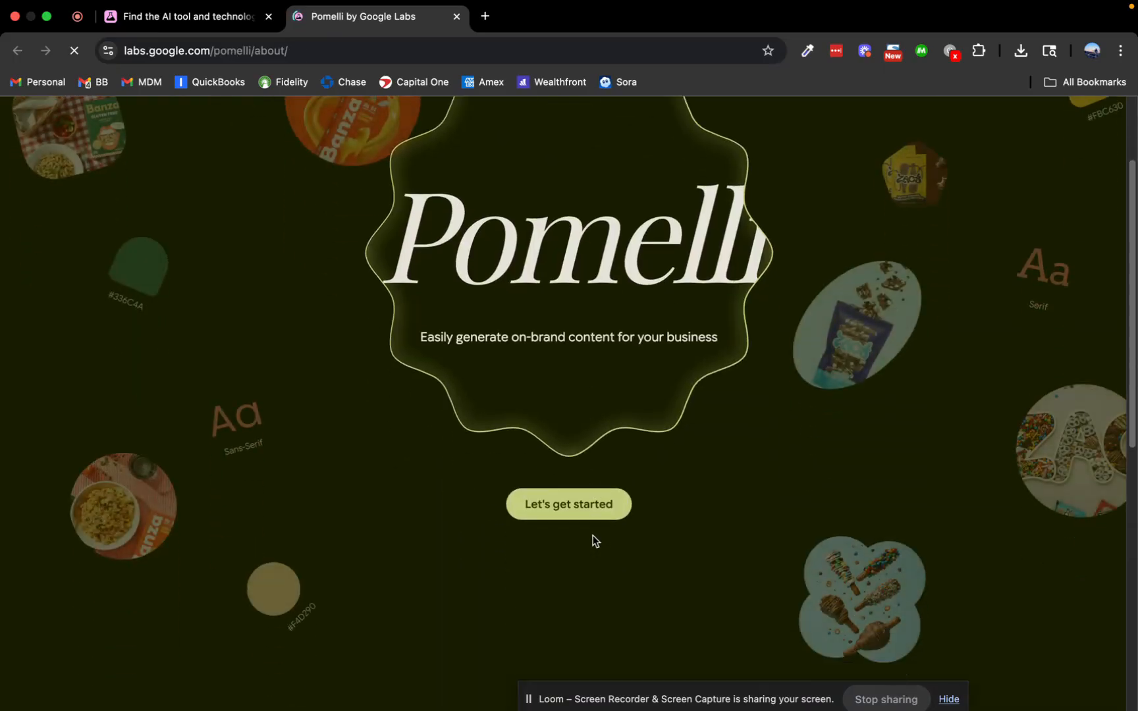
scroll(595, 542, "down", 10)
left_click(575, 316)
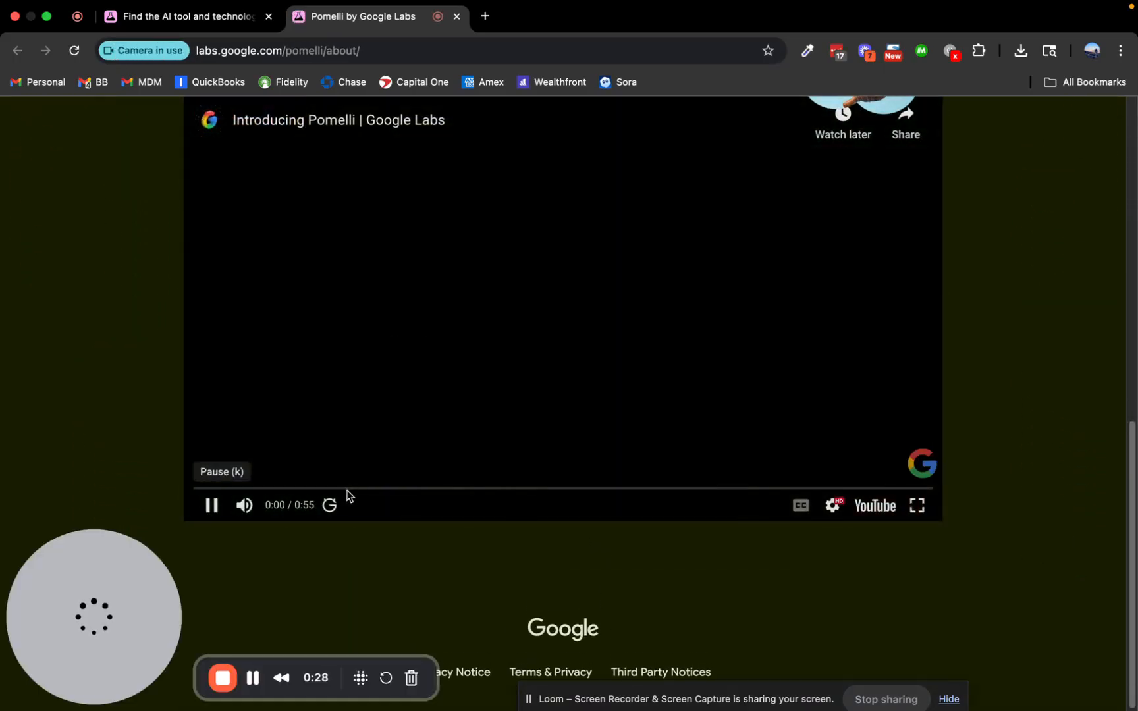
left_click(248, 505)
left_click_drag(307, 493, 554, 496)
scroll(596, 376, "up", 5)
scroll(596, 379, "up", 5)
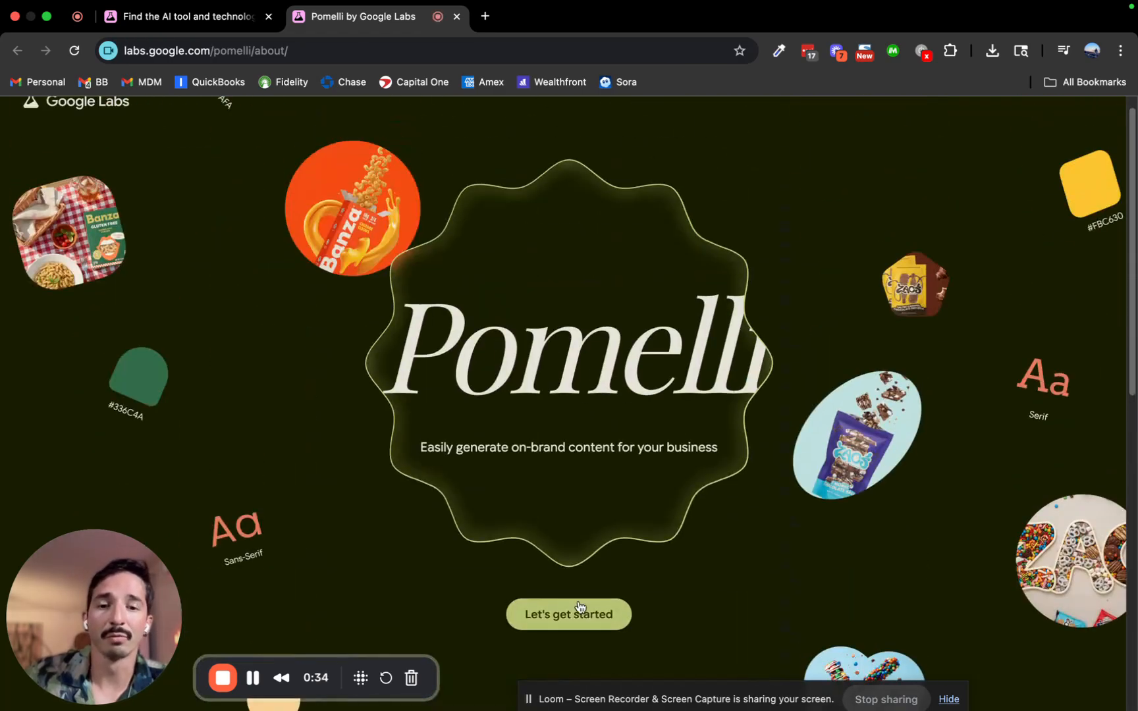
left_click(572, 616)
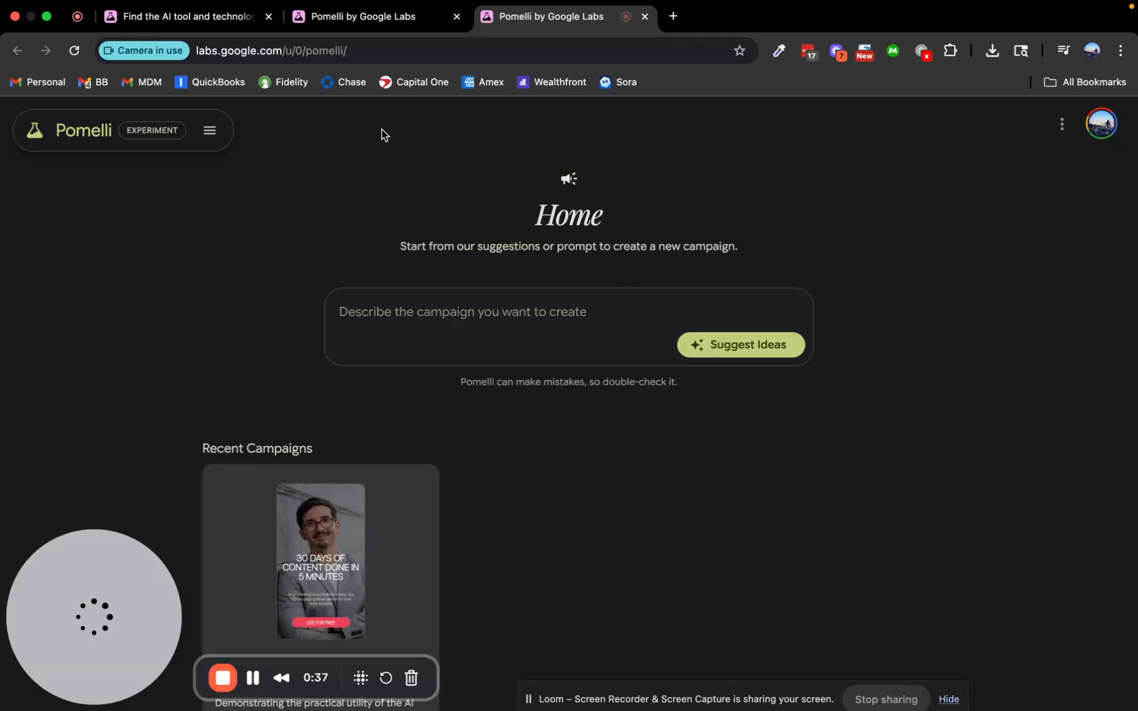
Open Pomelli under the company work account and begin onboarding at the website field.
left_click(338, 21)
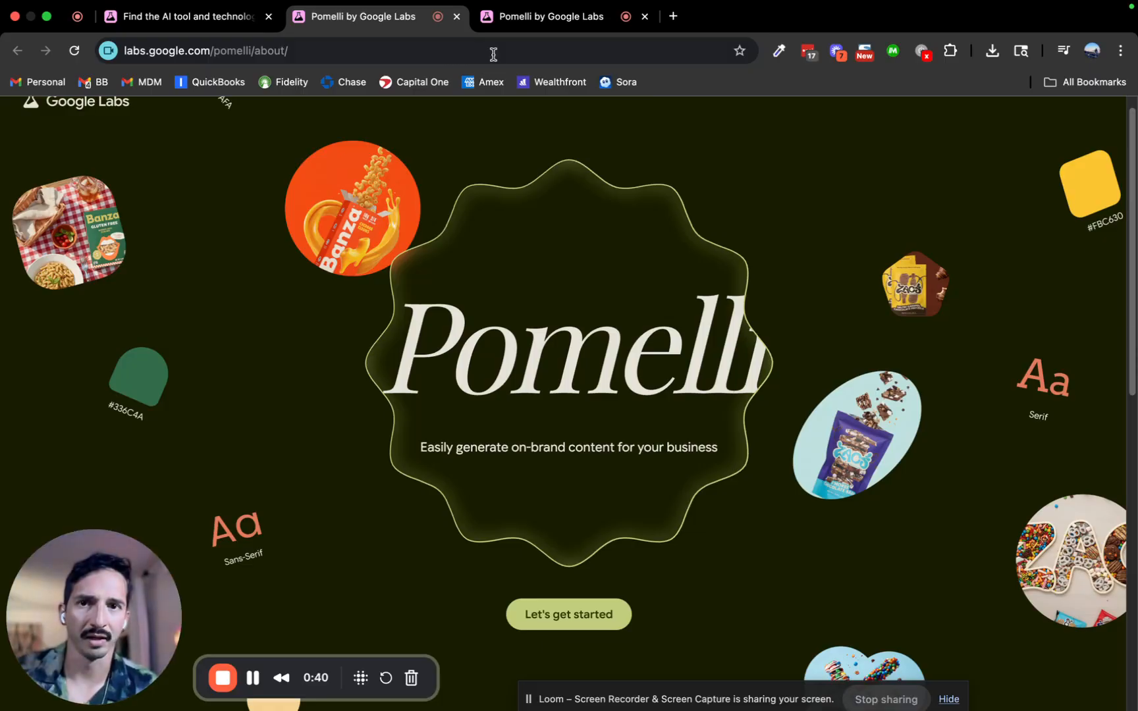
left_click(521, 16)
left_click(1101, 123)
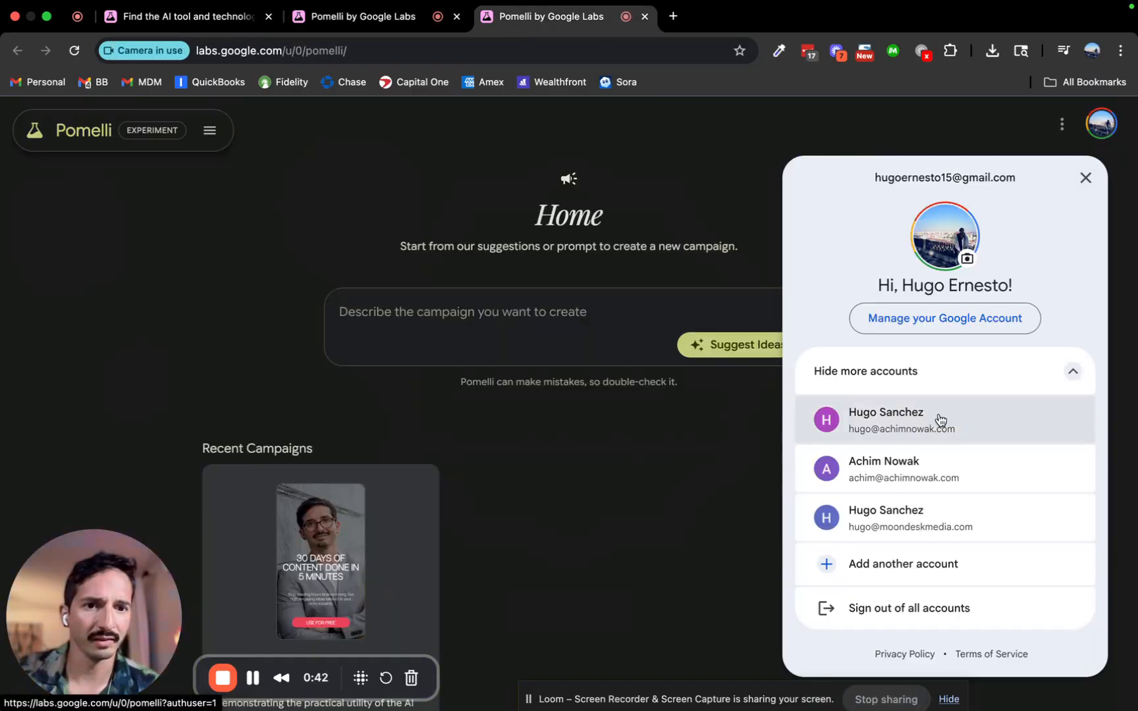
left_click(946, 515)
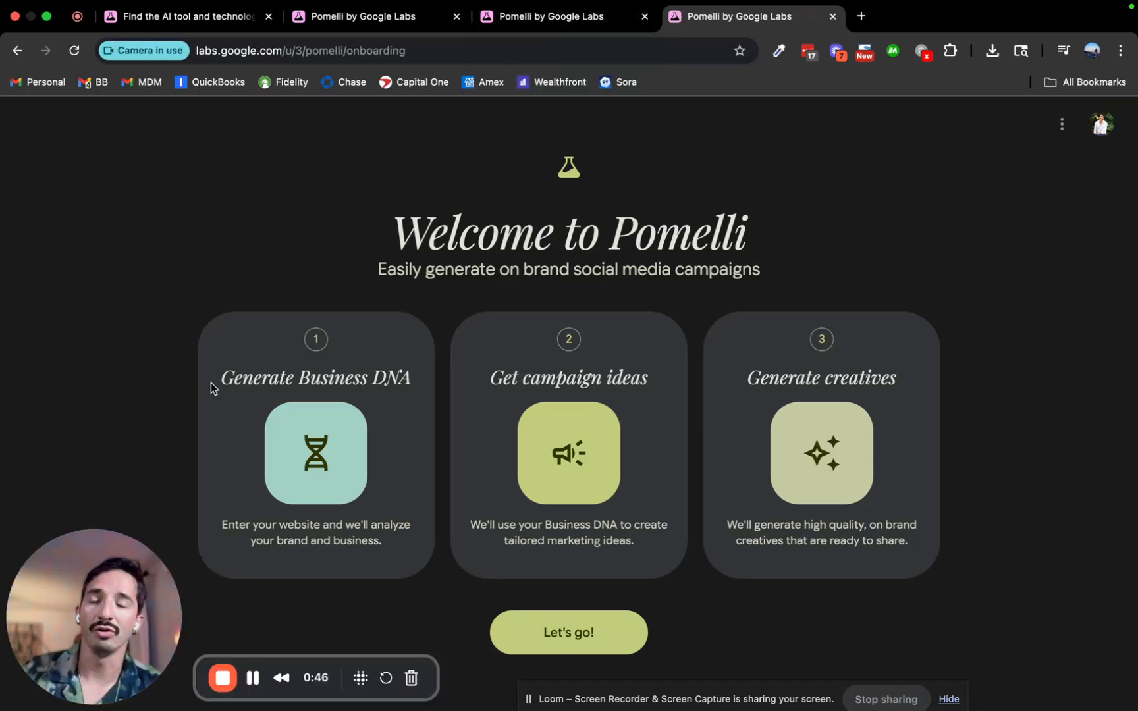
left_click(560, 629)
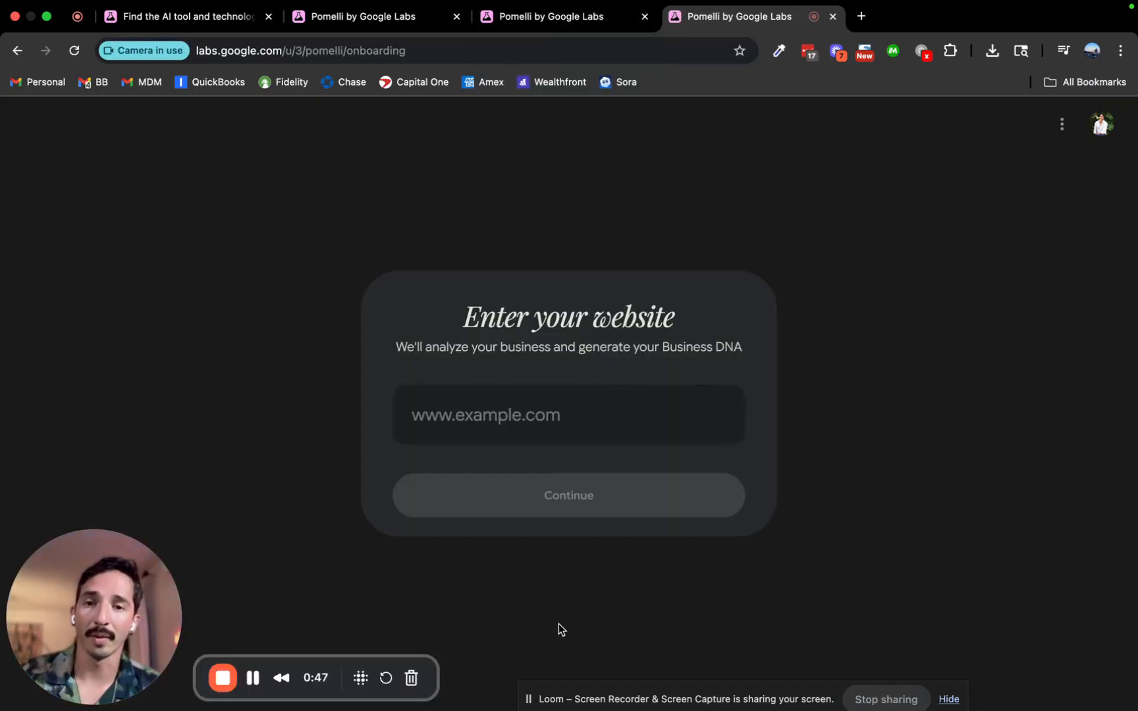
left_click(502, 419)
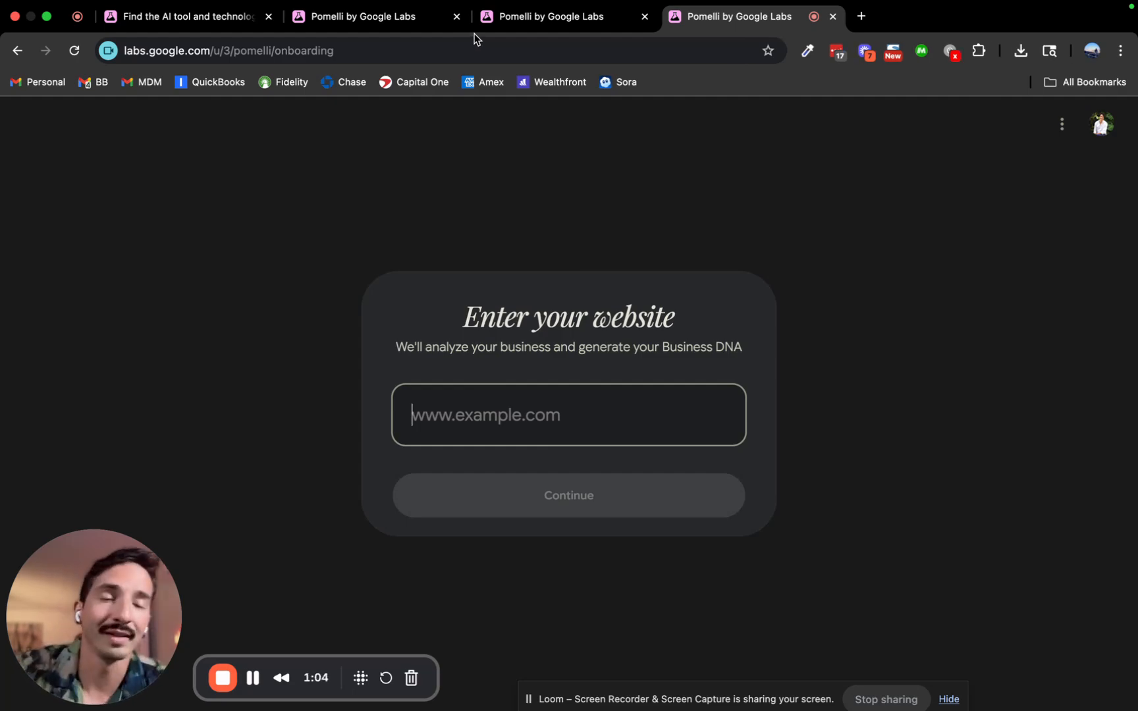
left_click(512, 24)
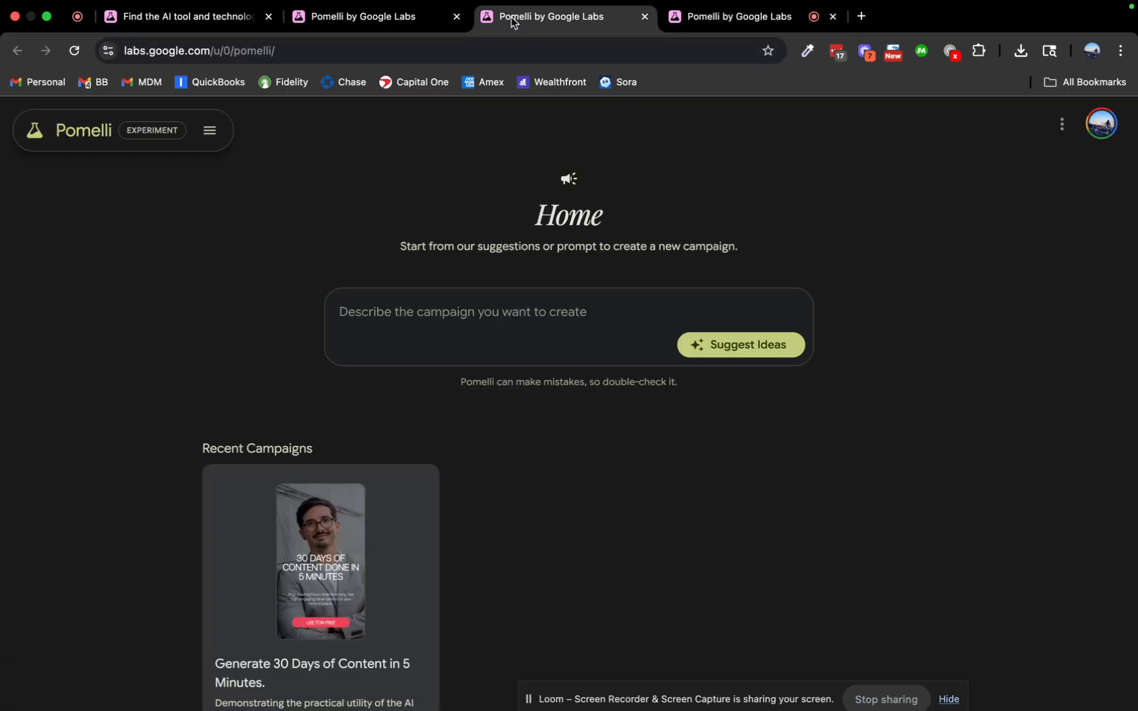
left_click(209, 130)
left_click(114, 215)
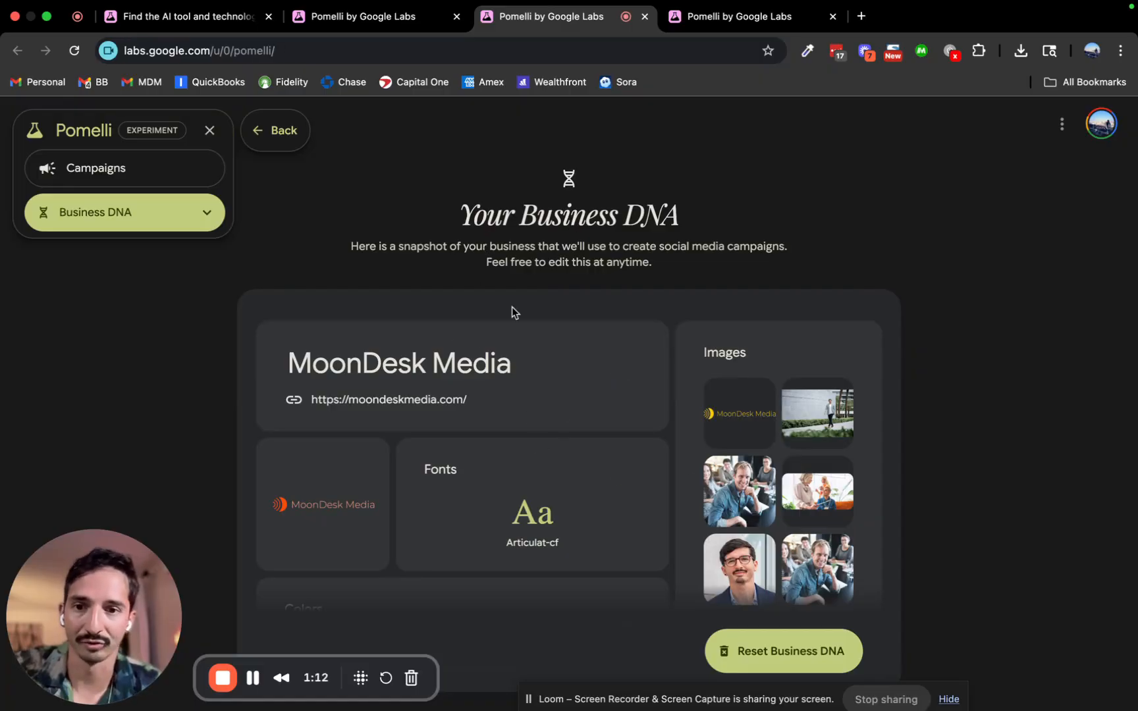
scroll(584, 501, "down", 3)
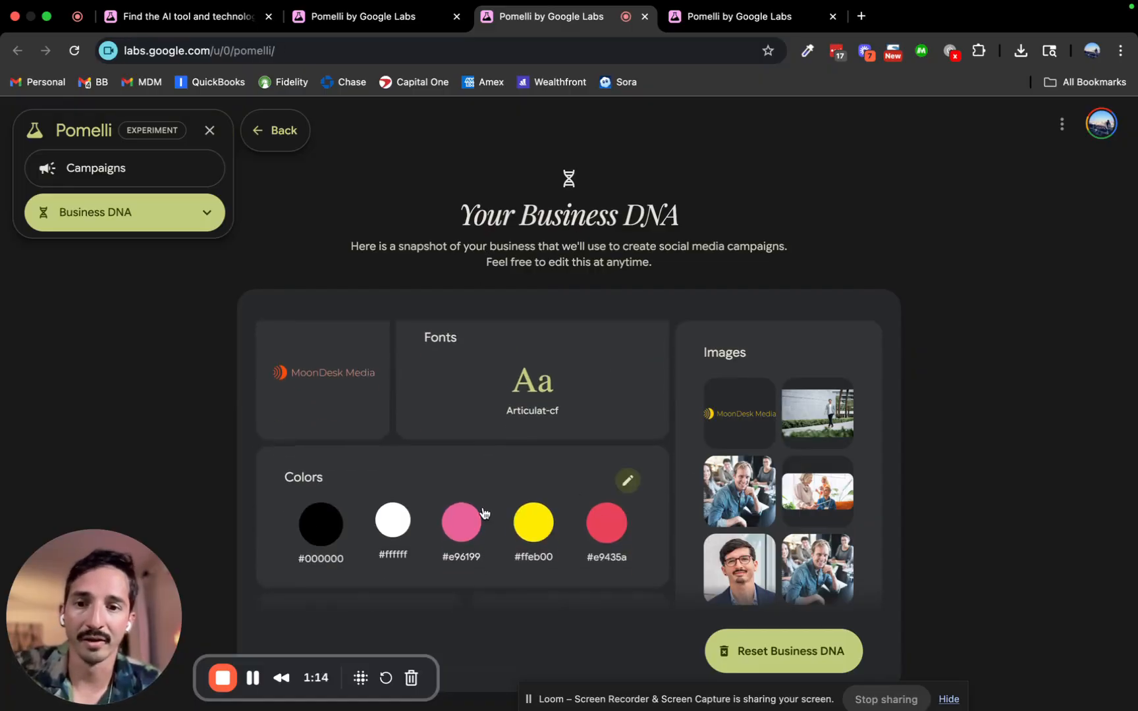
scroll(479, 487, "down", 3)
scroll(479, 485, "down", 5)
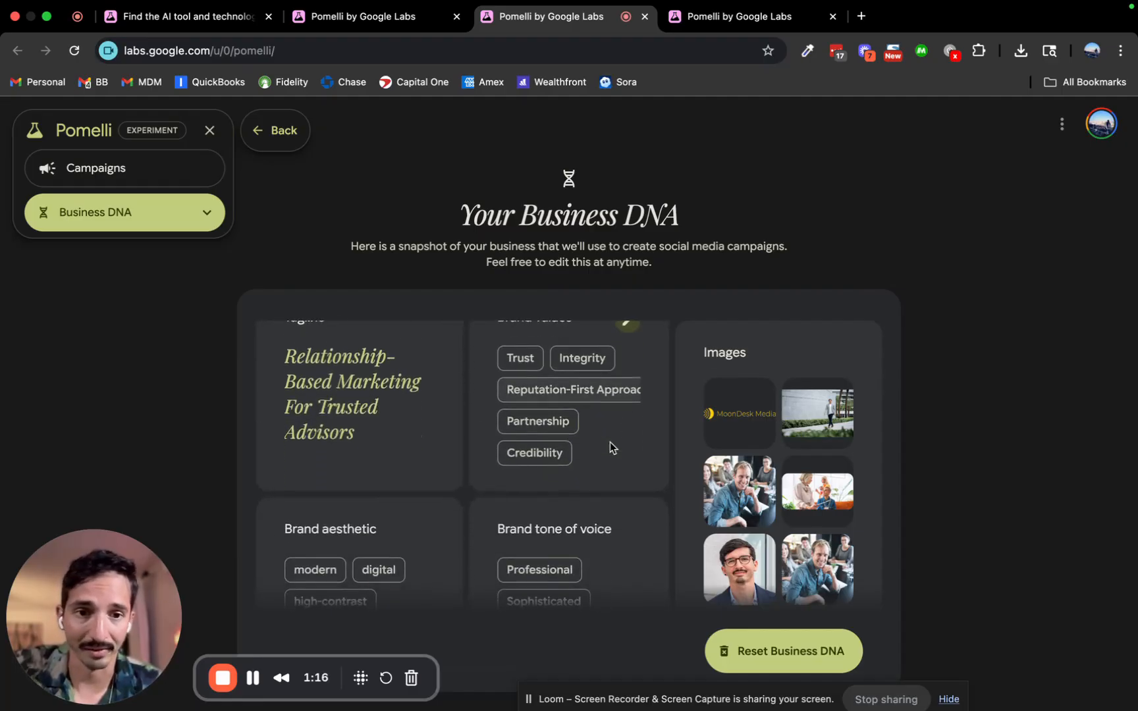
scroll(611, 448, "down", 2)
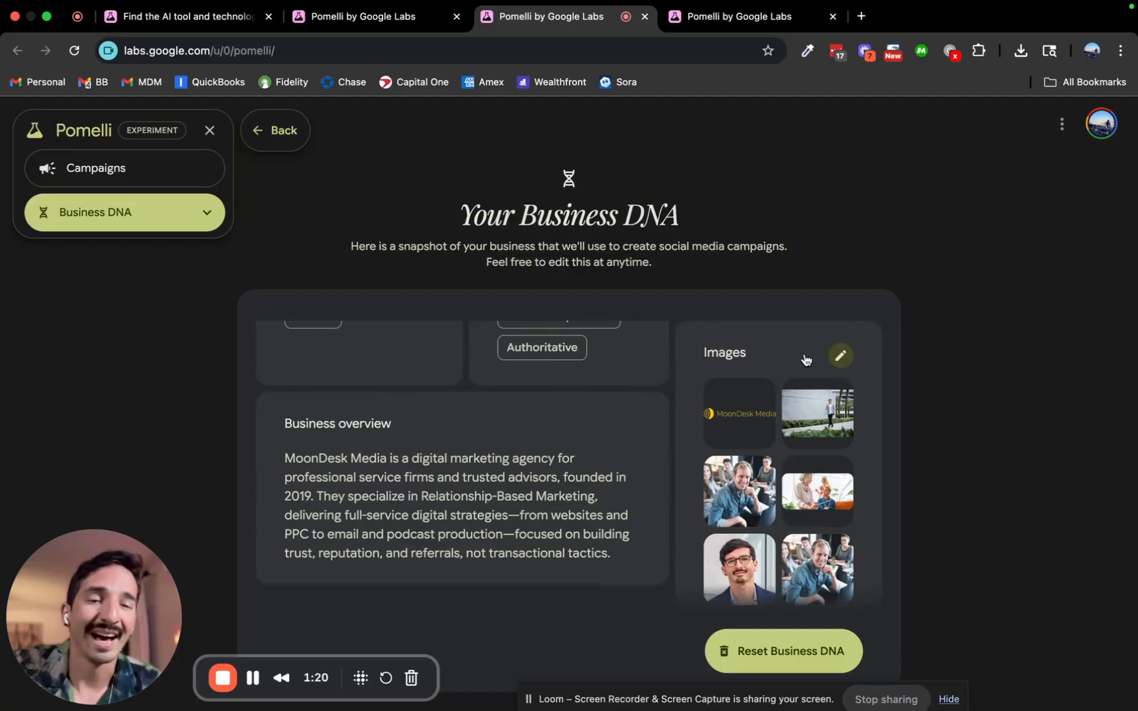
Open the Business DNA images editor, close it unchanged, and scroll back up the page.
left_click(840, 356)
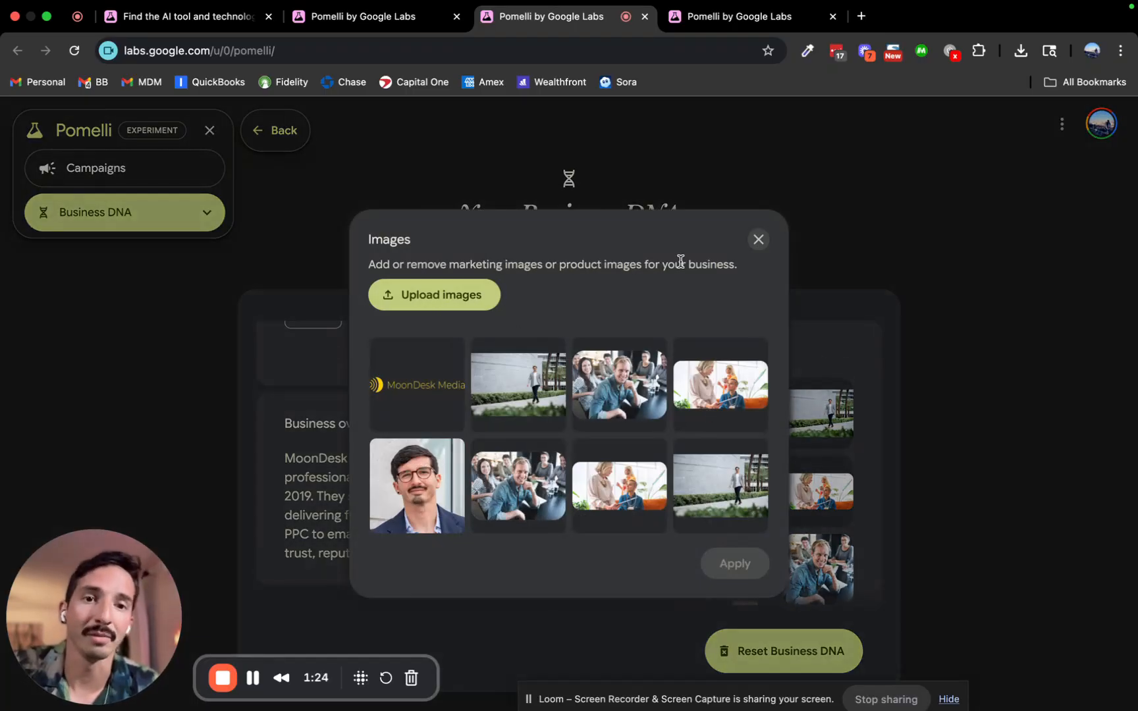
left_click(762, 240)
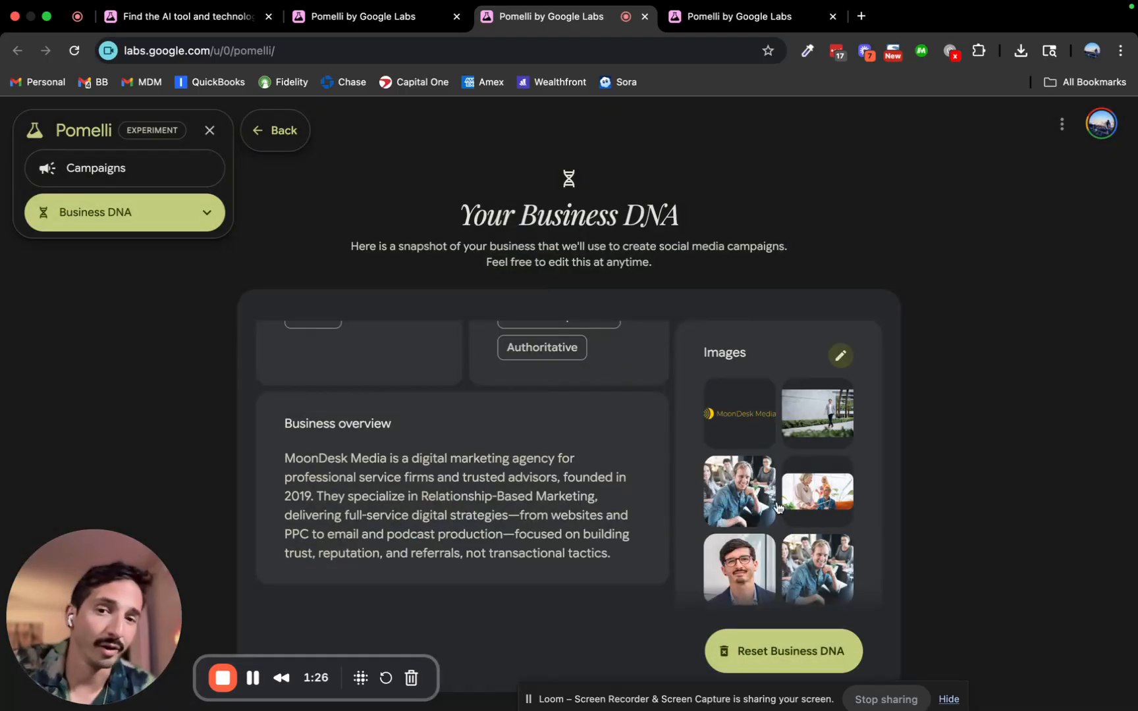
scroll(742, 442, "down", 10)
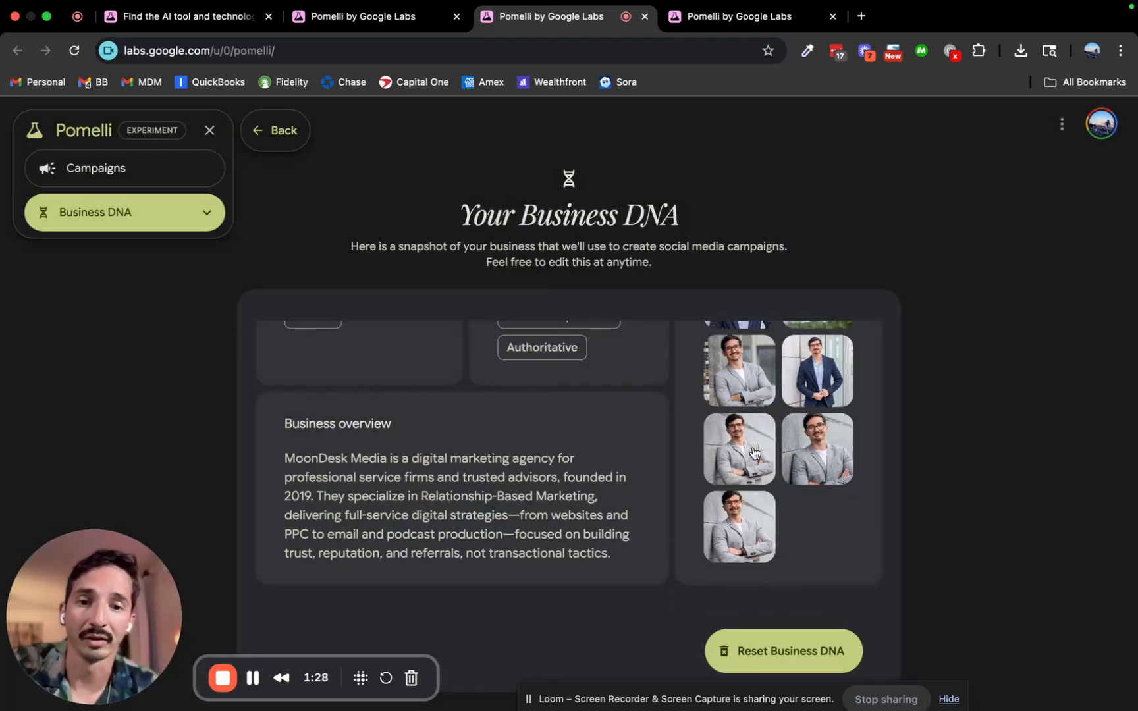
scroll(570, 481, "up", 5)
scroll(571, 481, "up", 3)
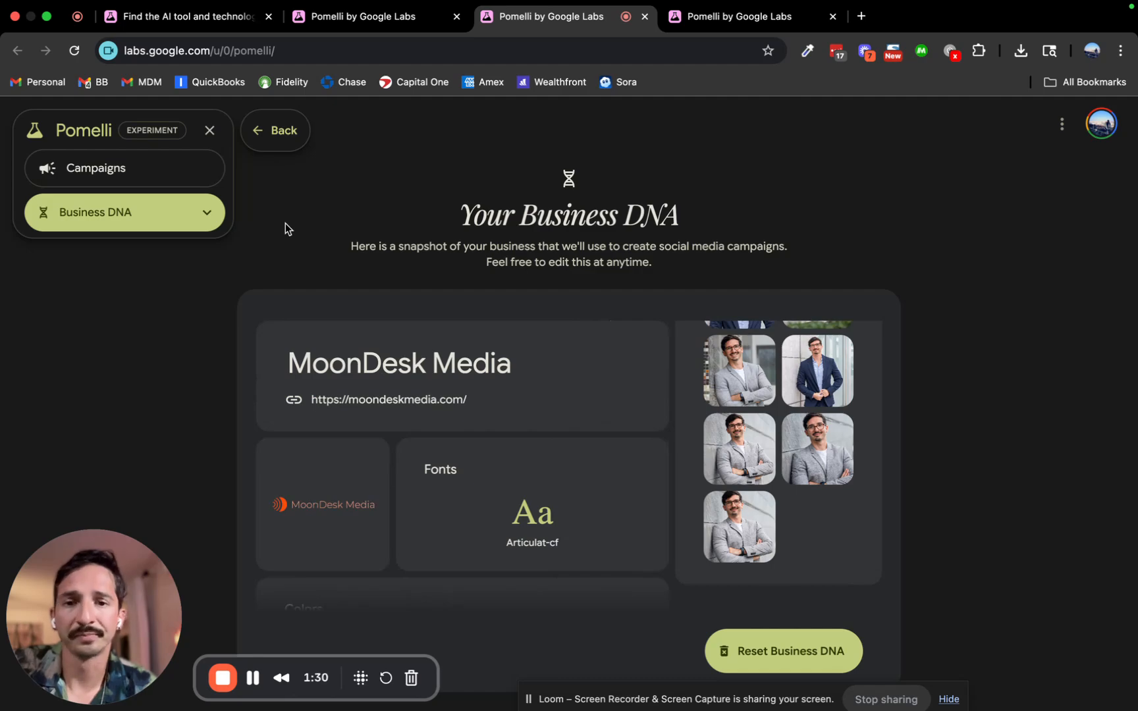
Return to campaign Home, then load moondeskmedia.com in the onboarding tab instead.
left_click(130, 174)
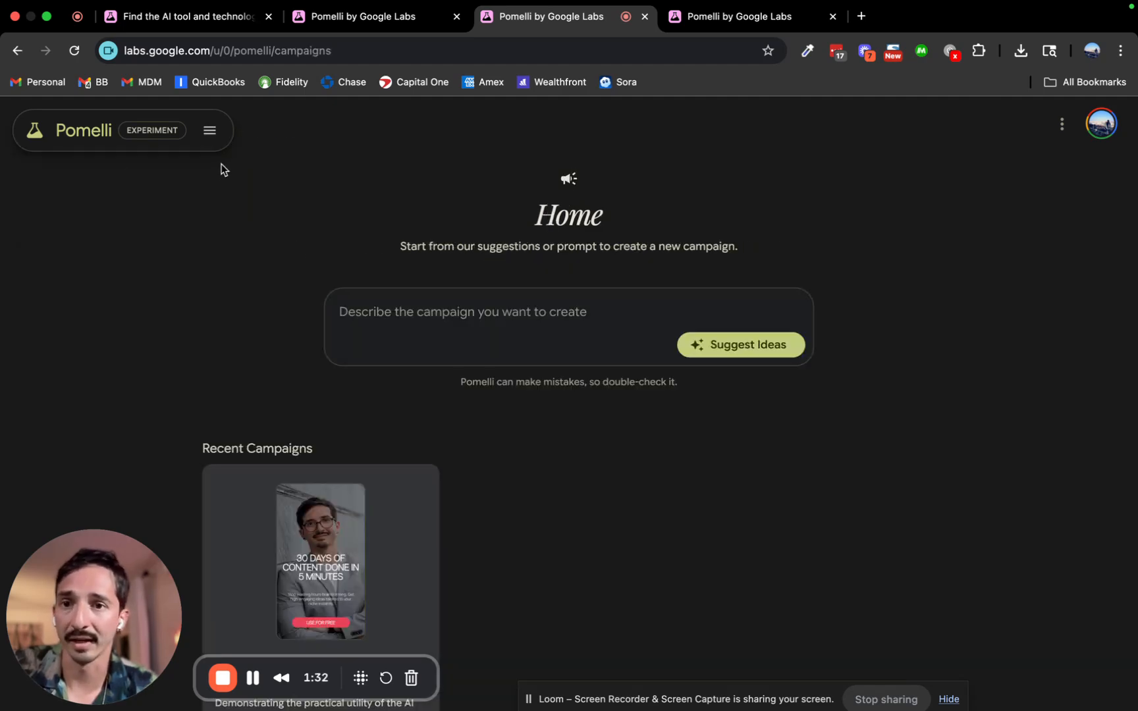
left_click(444, 310)
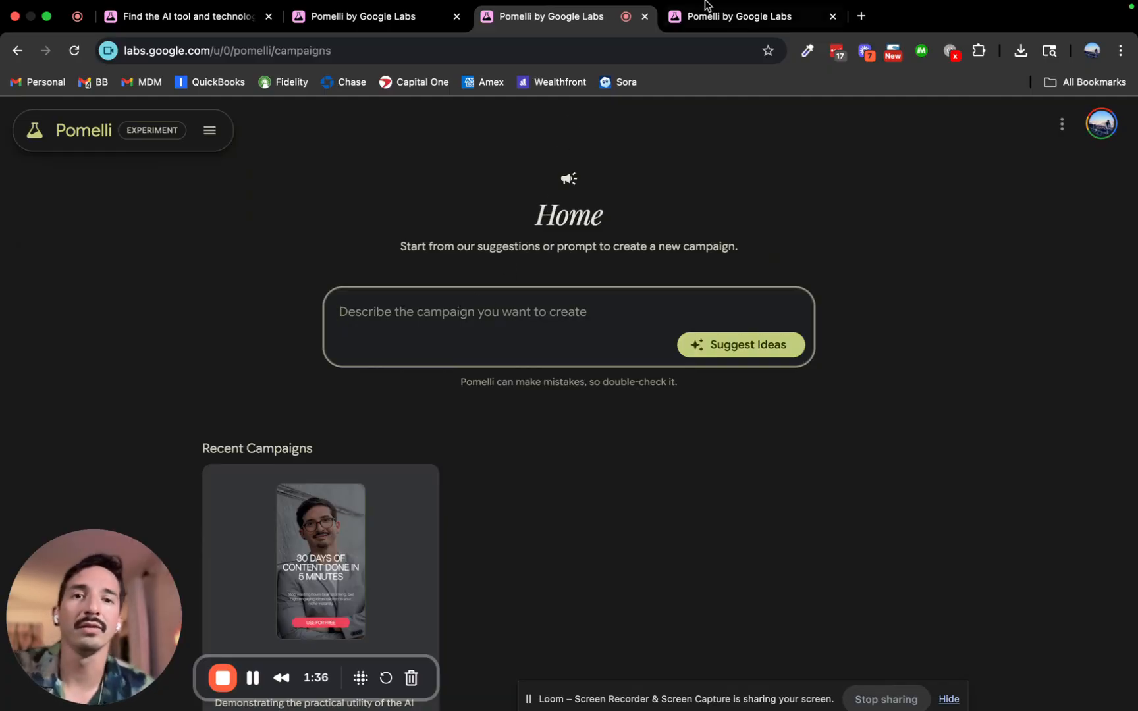
left_click(768, 24)
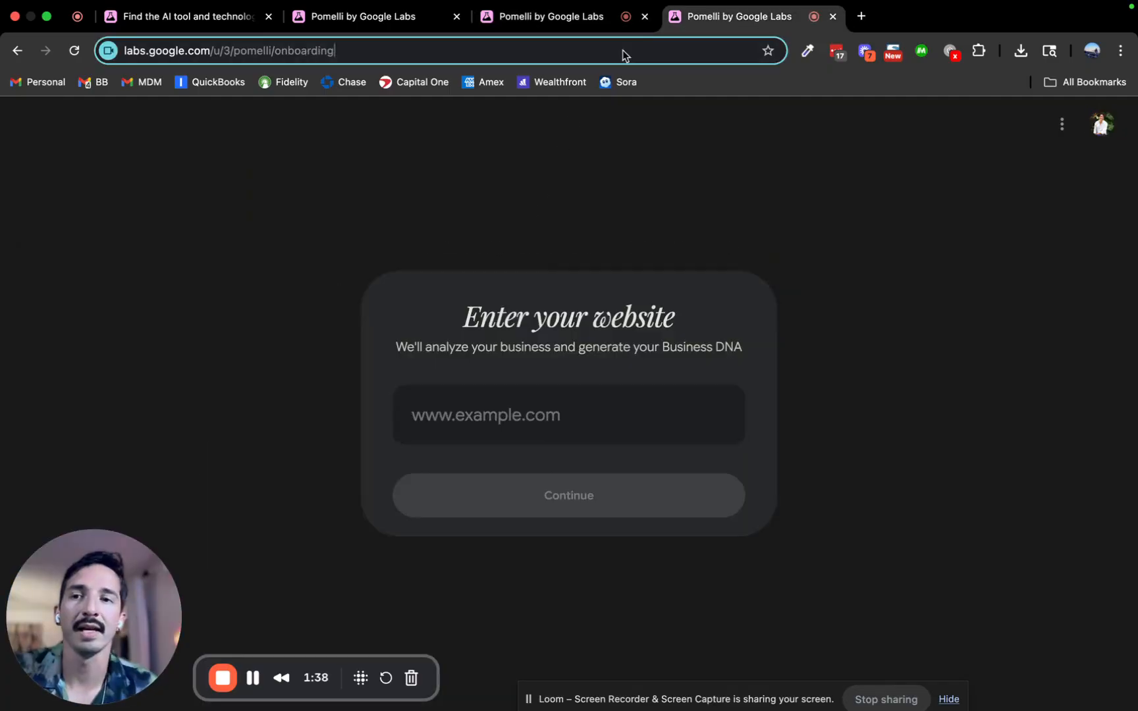
left_click(623, 50)
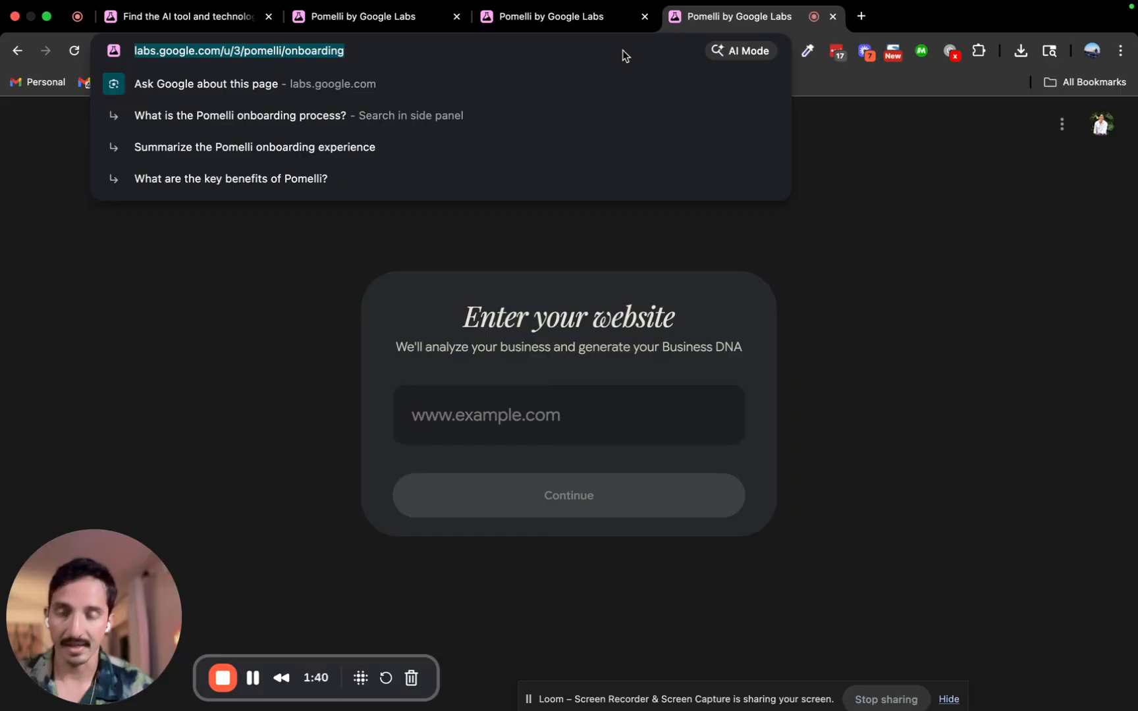
type("americanexpress.com")
key("super+a")
type("m")
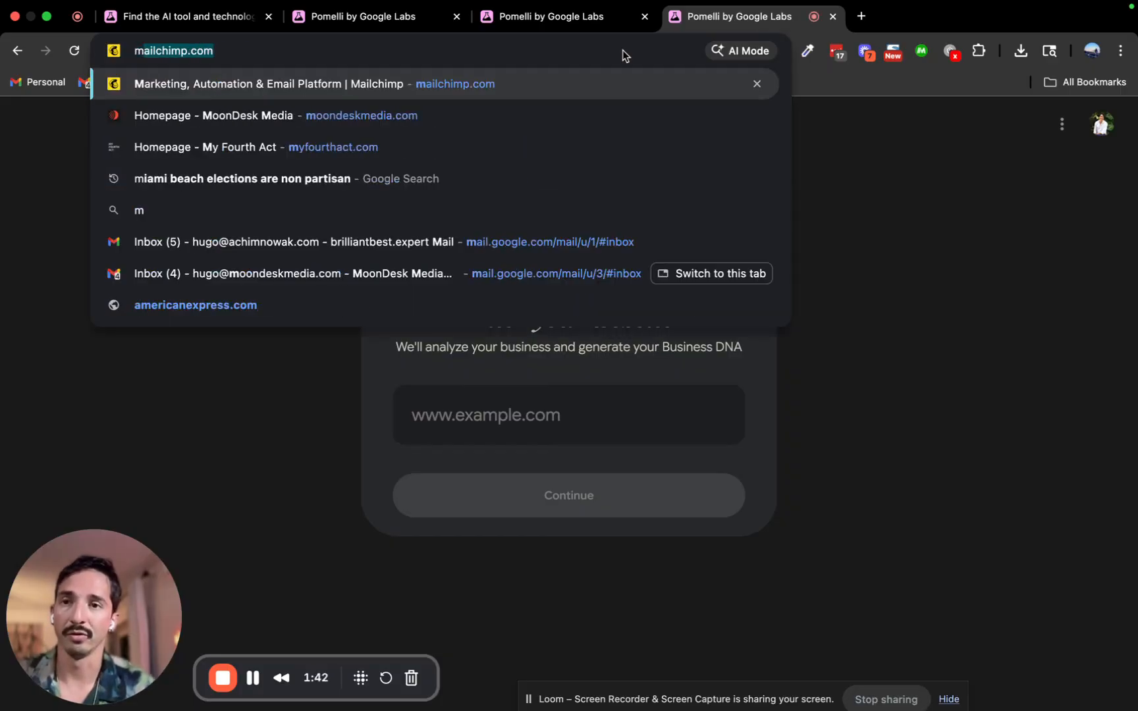
type("oon")
key("Return")
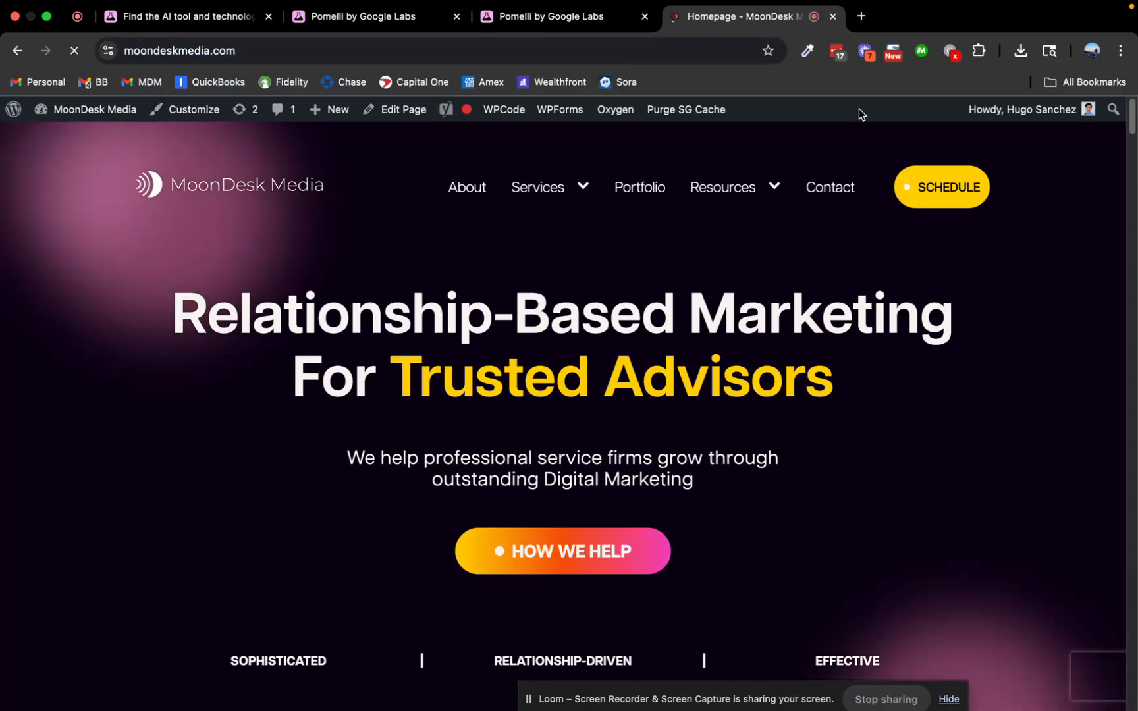
Open the AI Podcast Interview Question tool from MoonDesk Media's AI Tools page and review its form.
left_click(718, 187)
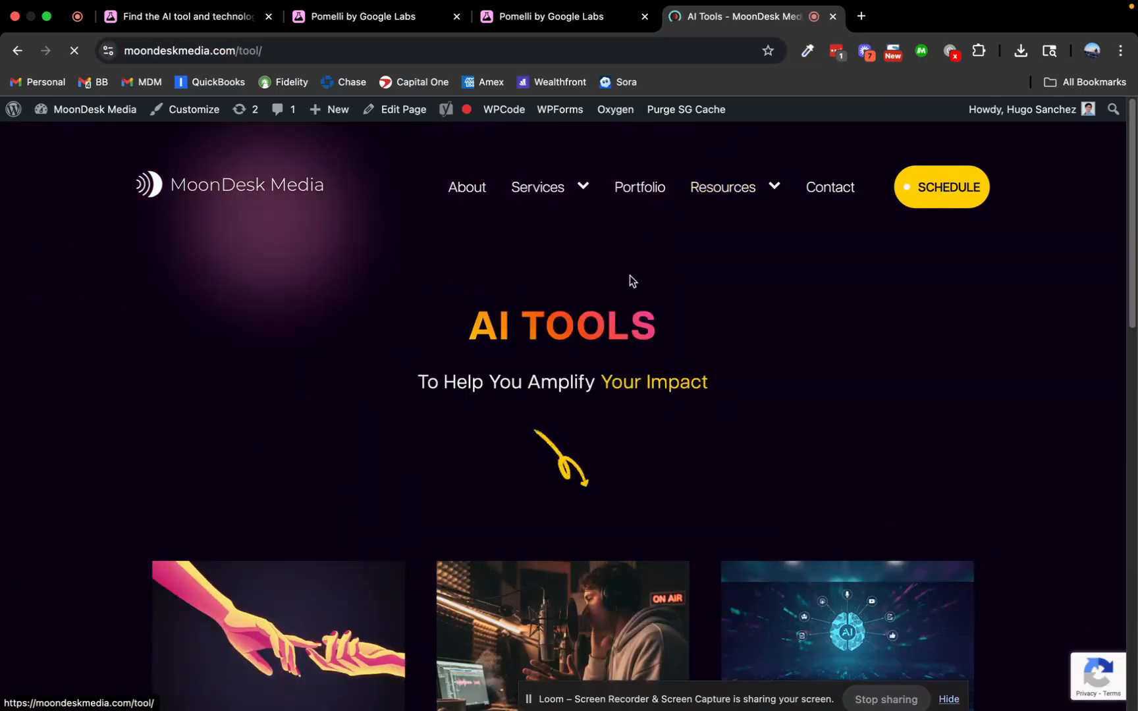
scroll(714, 257, "down", 5)
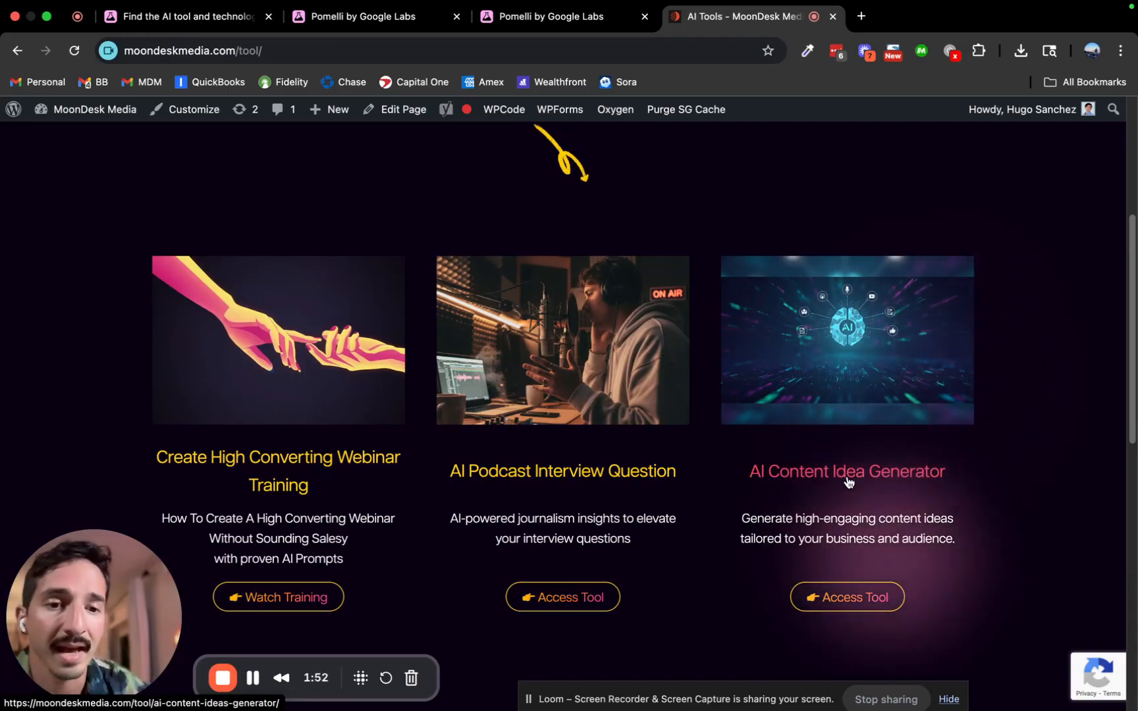
left_click(607, 482)
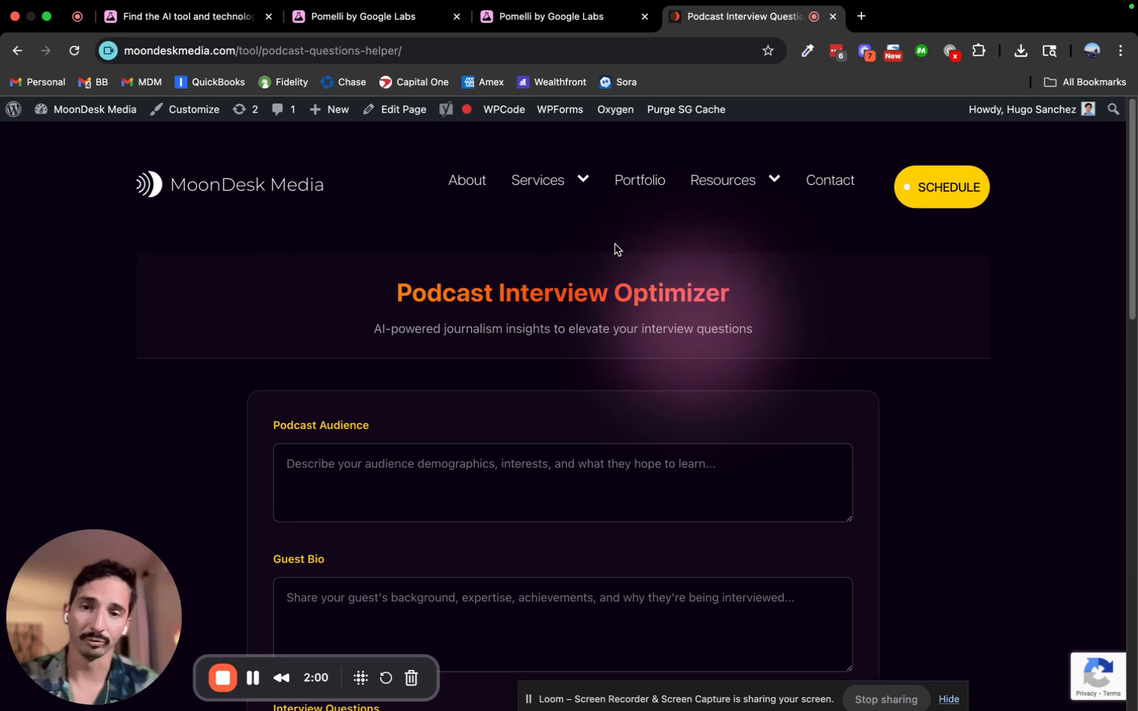
scroll(549, 320, "down", 1)
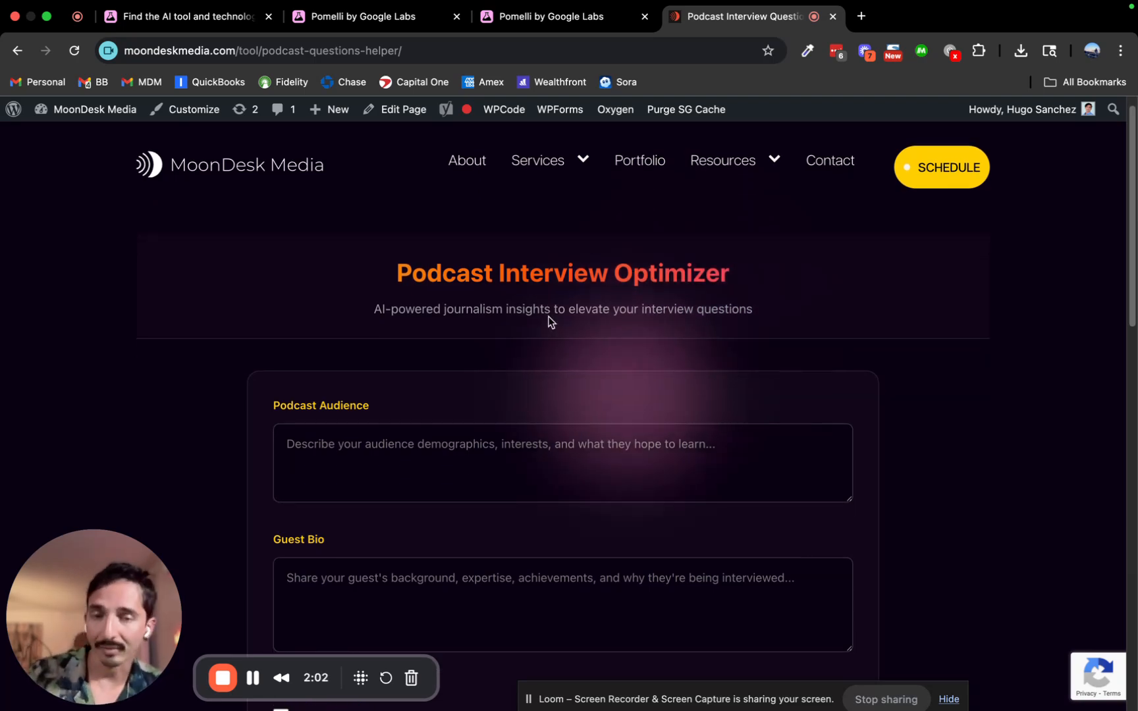
scroll(549, 320, "down", 3)
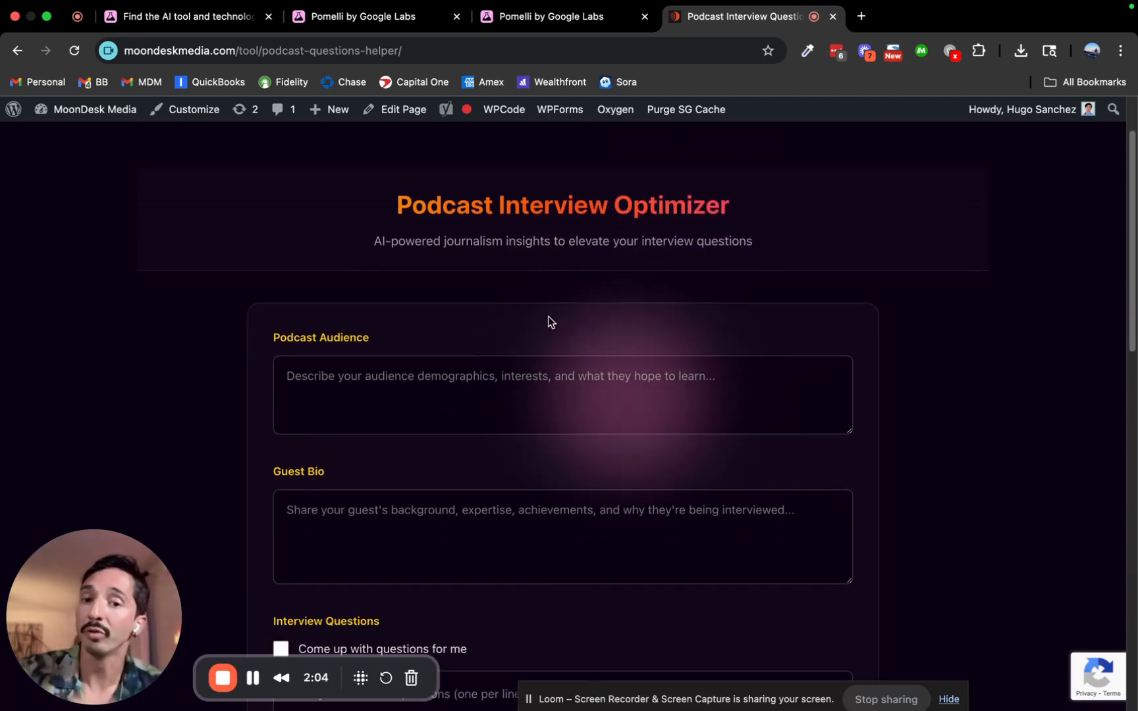
scroll(511, 391, "down", 10)
scroll(512, 395, "up", 12)
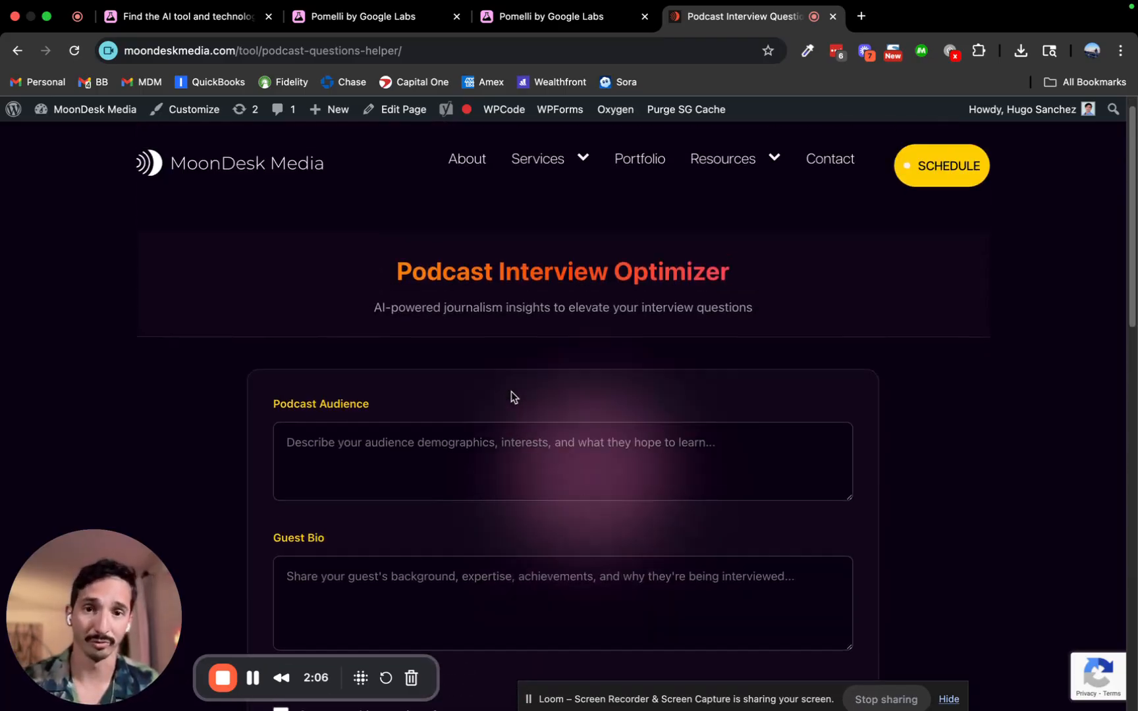
scroll(512, 392, "up", 1)
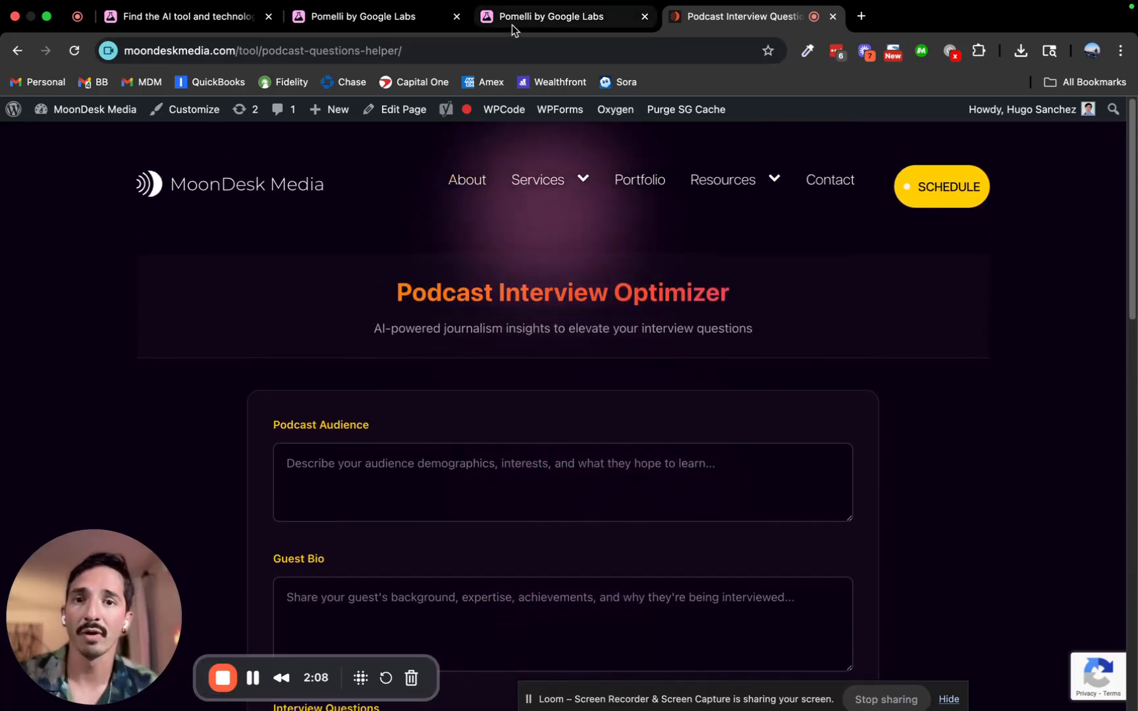
left_click(505, 20)
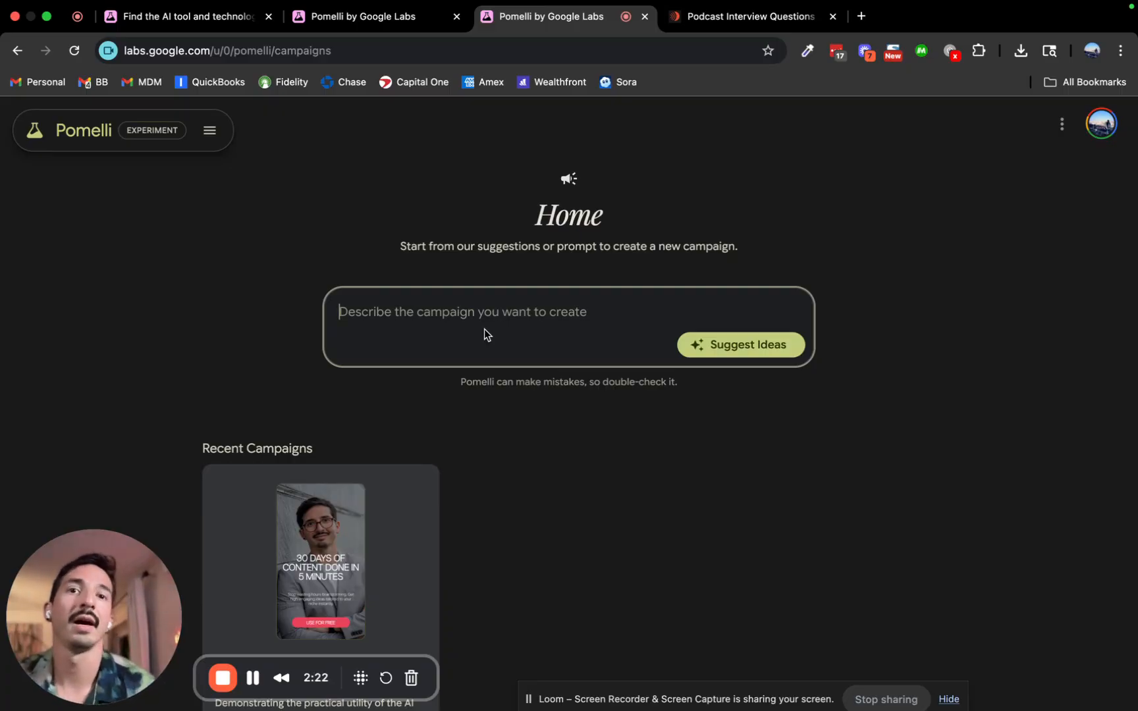
left_click(691, 40)
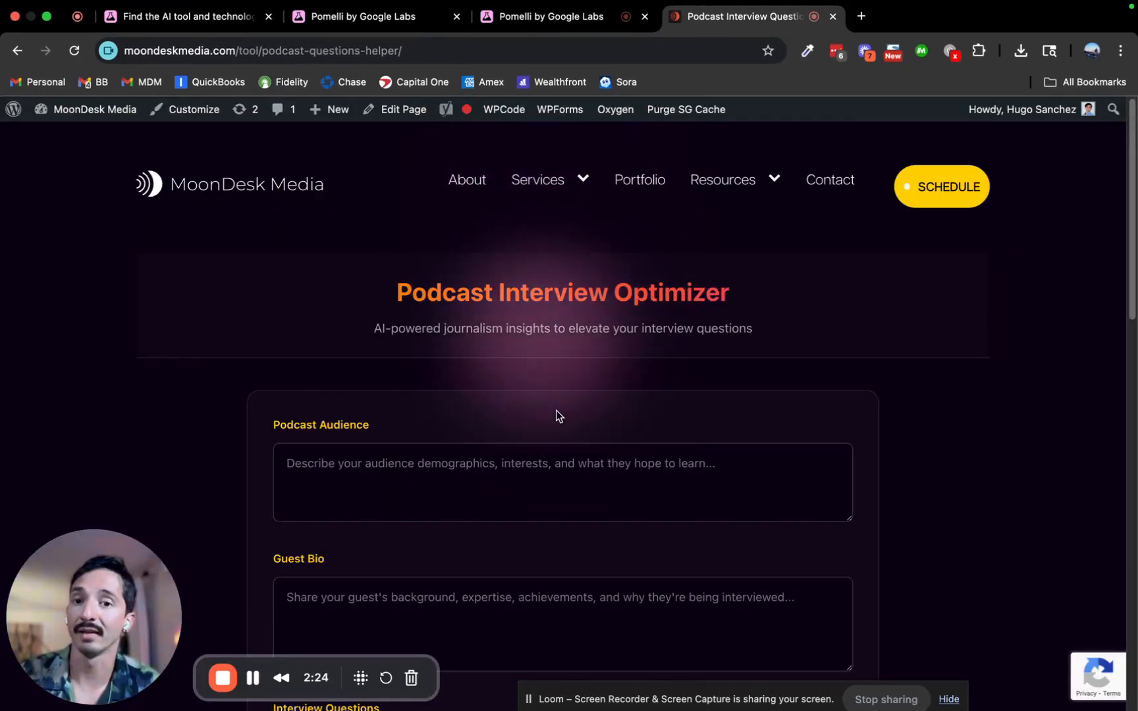
scroll(557, 414, "down", 3)
scroll(448, 355, "down", 5)
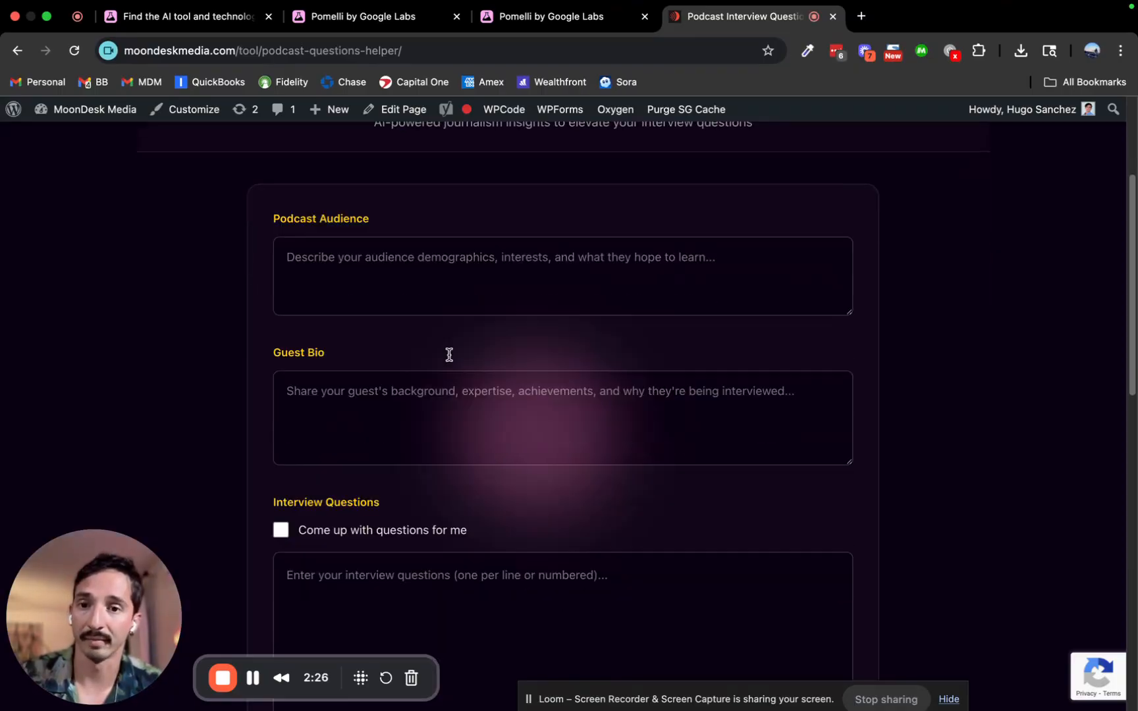
scroll(449, 359, "up", 2)
scroll(448, 360, "up", 4)
scroll(419, 343, "down", 3)
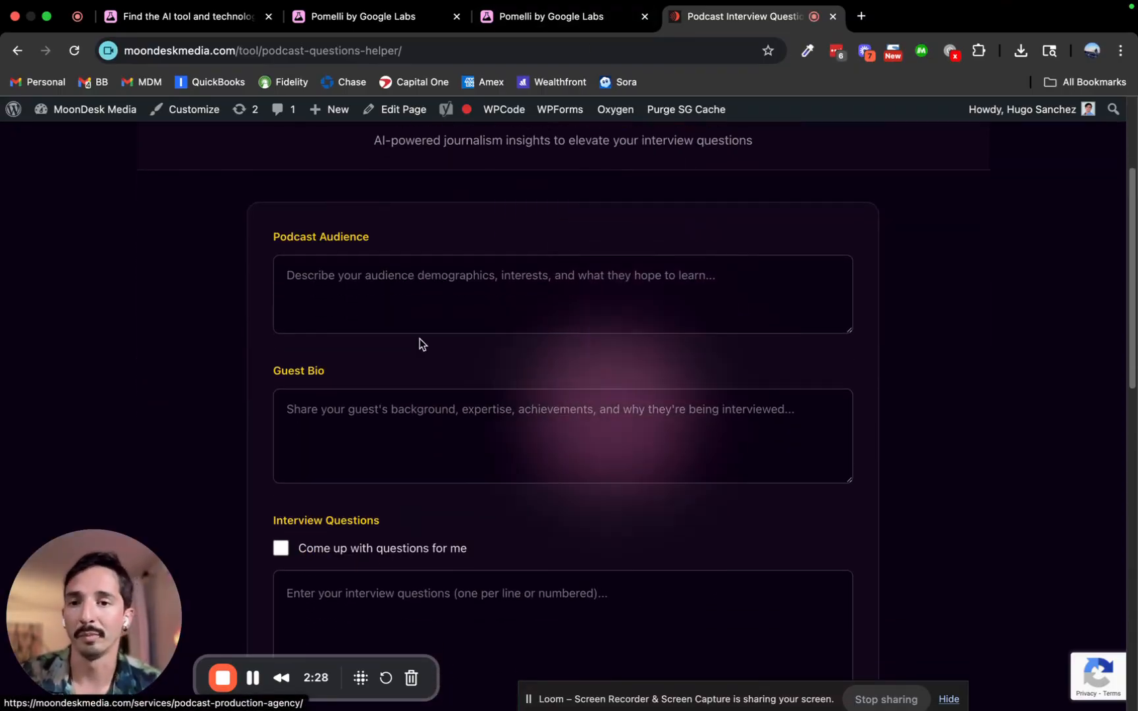
left_click(437, 285)
type("a")
left_click(423, 398)
type("a")
scroll(395, 435, "down", 3)
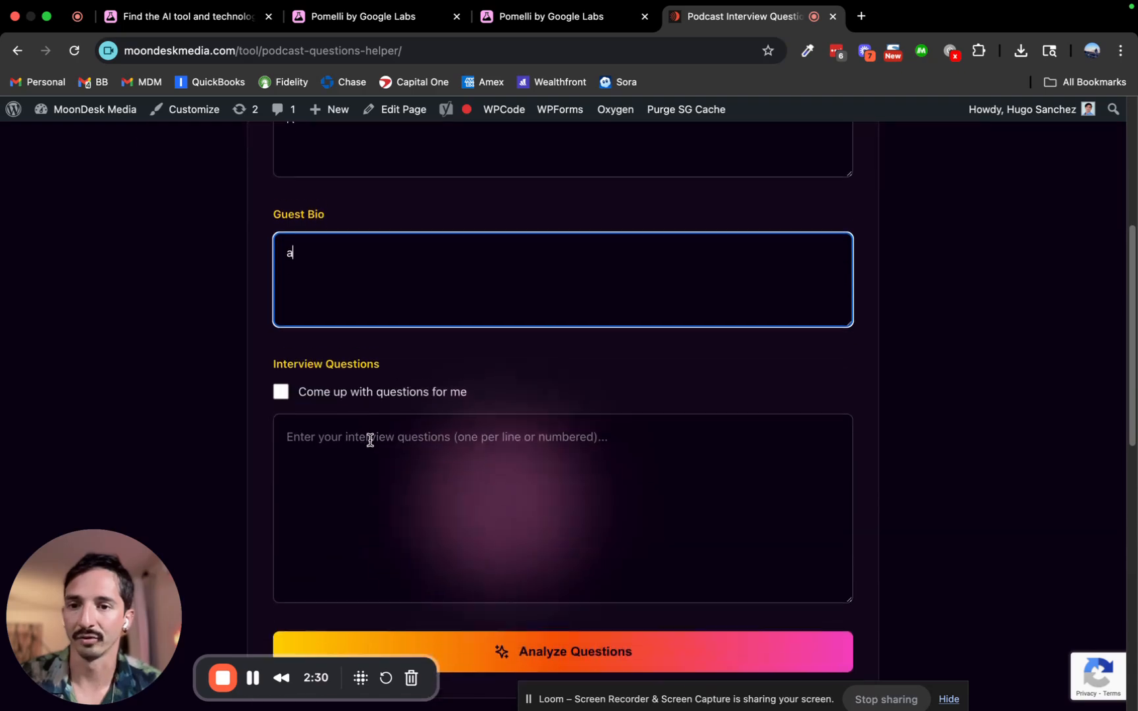
left_click(347, 376)
left_click(631, 522)
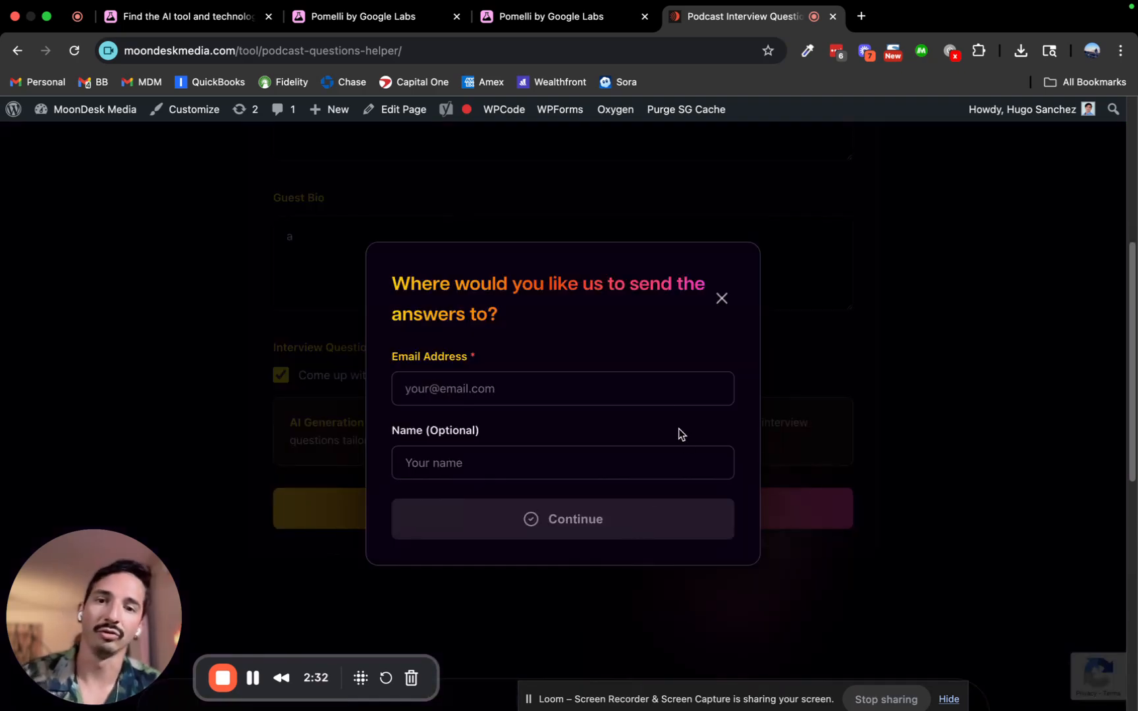
left_click(723, 299)
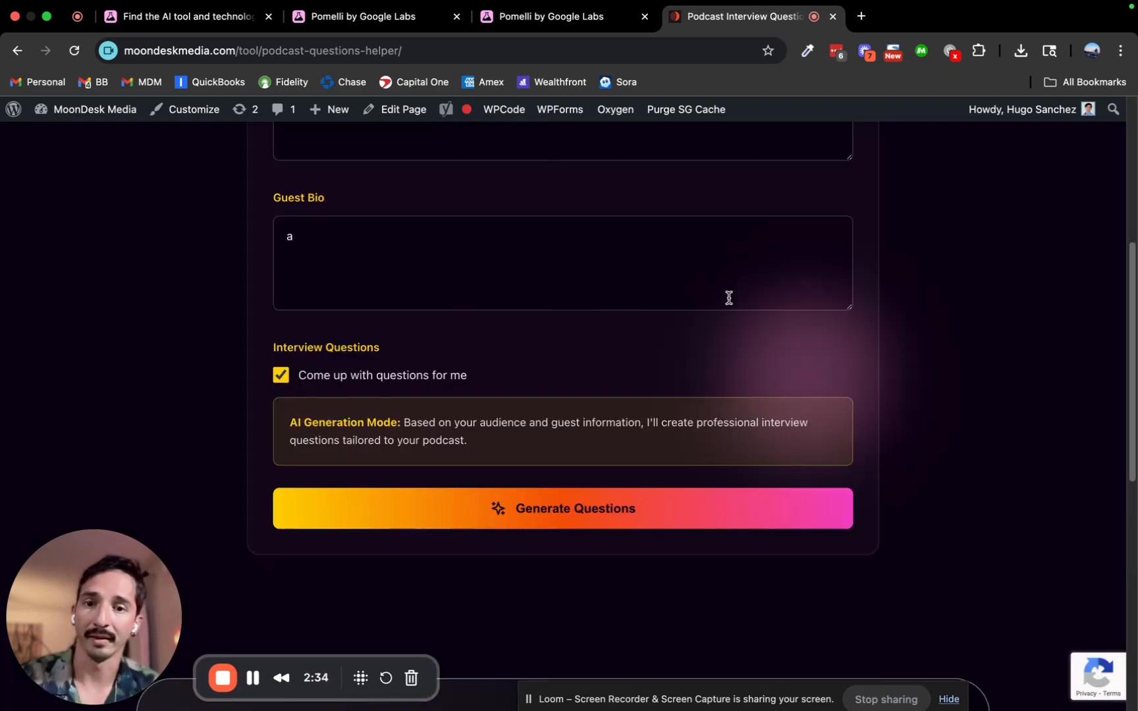
scroll(788, 228, "up", 6)
left_click(507, 20)
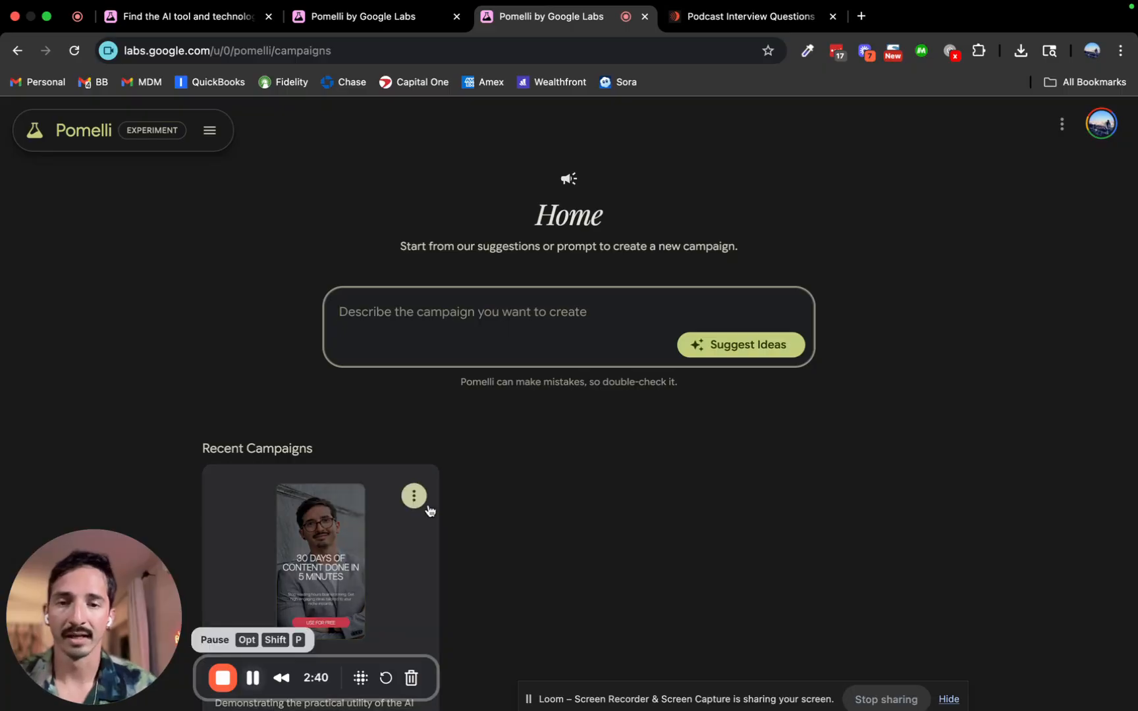
Paste the campaign description requesting ad ideas for the free Podcast Interview Question Optimizer.
type("Generate ideas for an ad campaign to drive qualified traffic to my free AI Tool: Podcast Interview Question Optimizer, this AI Tool help podcast hosts generate great questions to interview their guests, or improve the questions they are planning to ask. Using journalism best practices.")
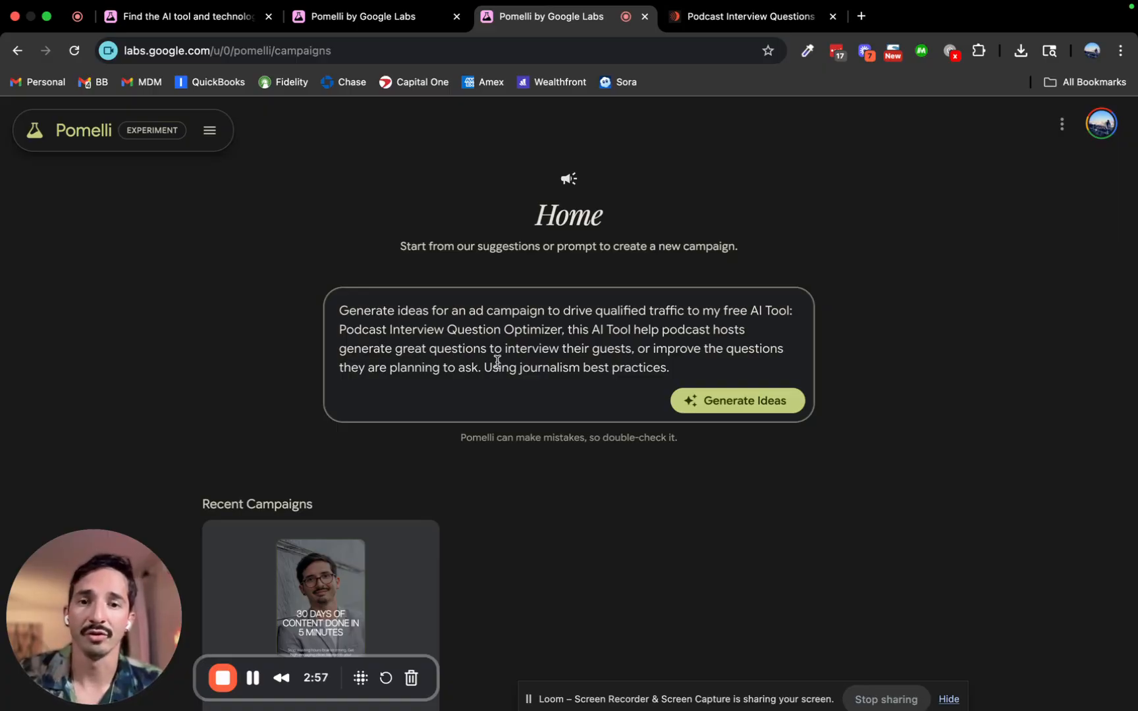
Change '. Using' to '—using' in the prompt and generate three campaign ideas.
left_click_drag(485, 368, 530, 369)
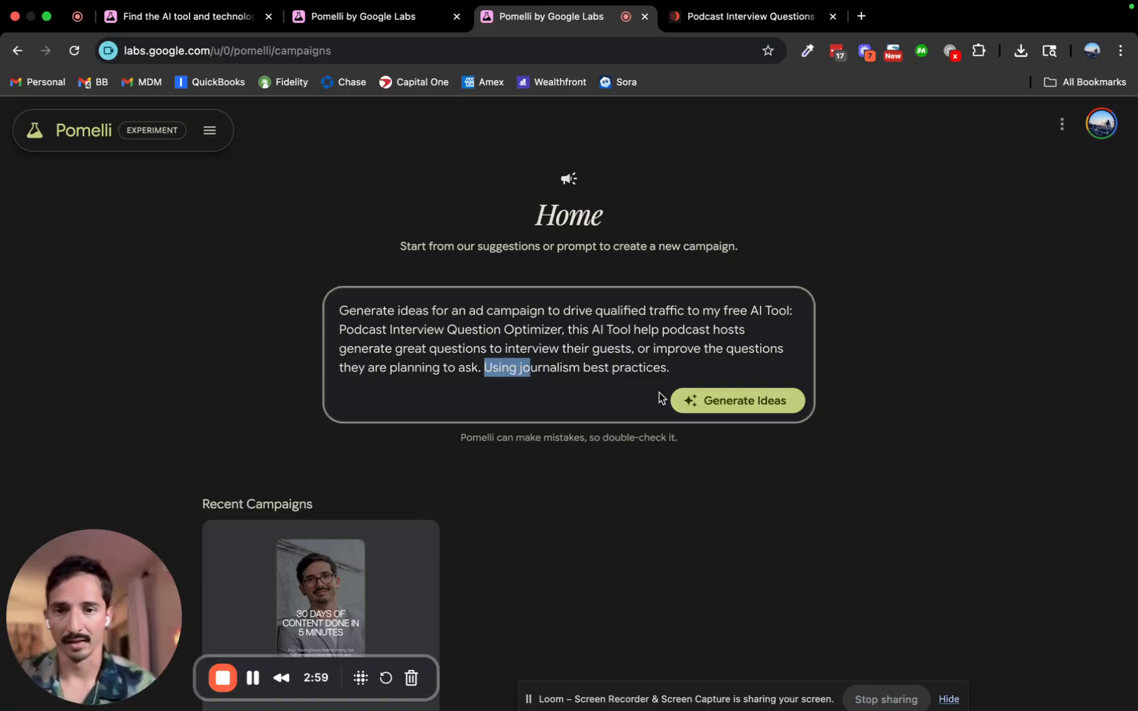
key("Down")
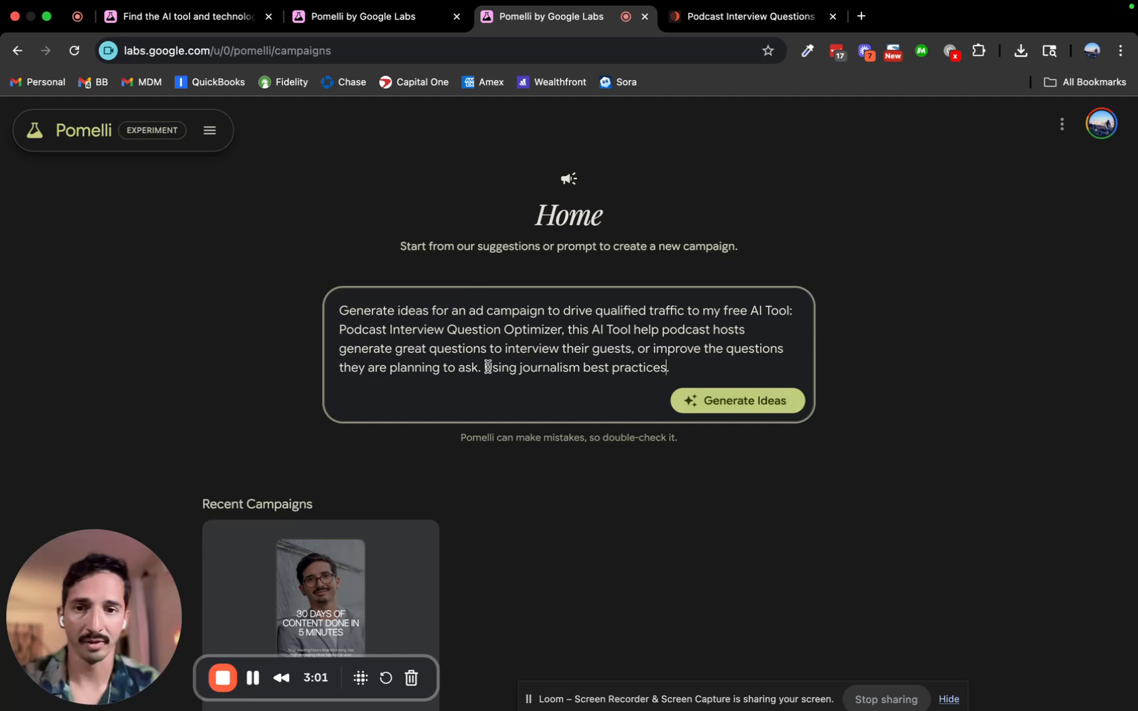
key("BackSpace")
key("BackSpace")
type("—")
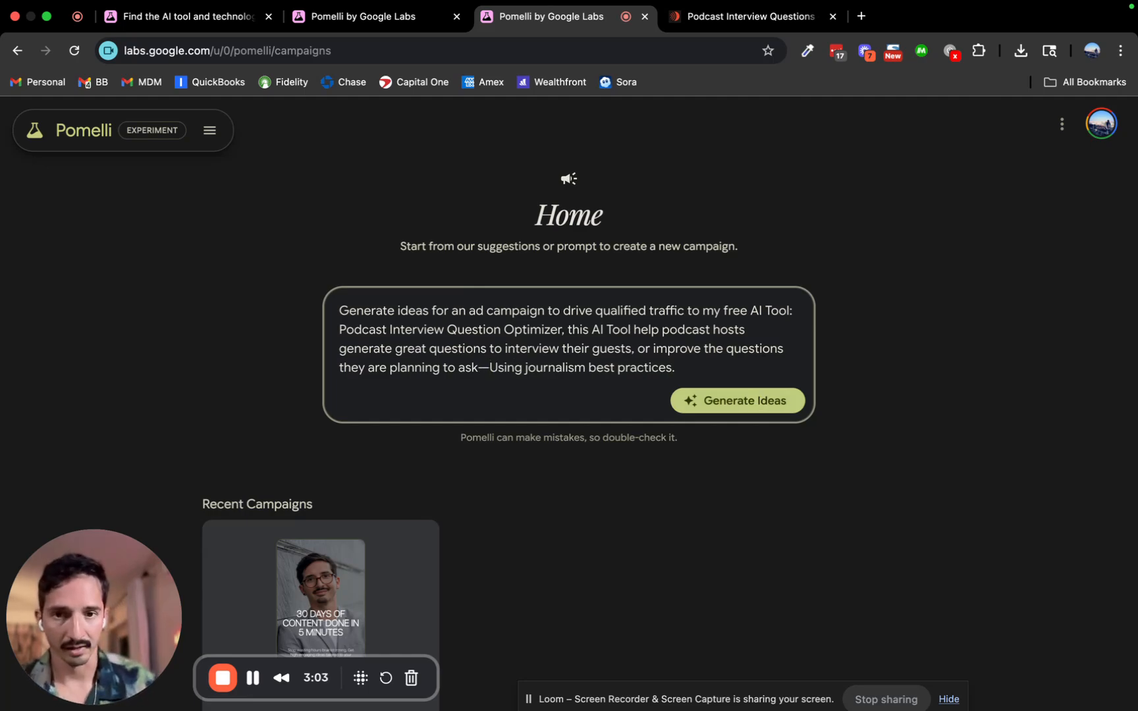
type("u")
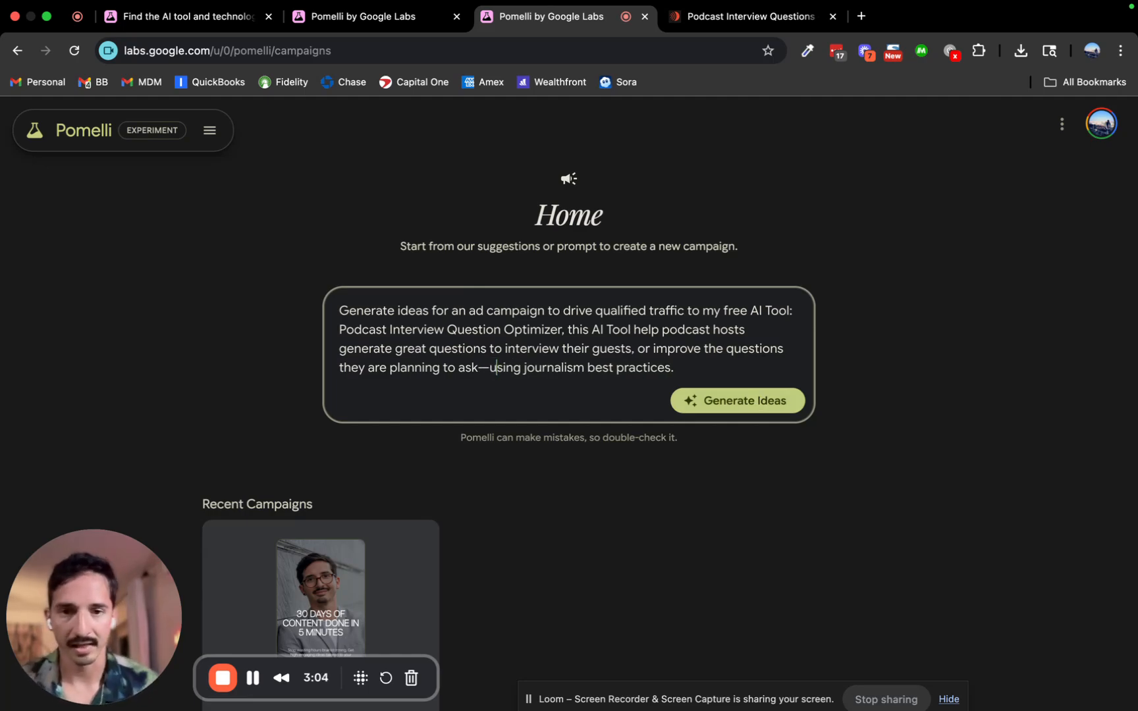
left_click(763, 402)
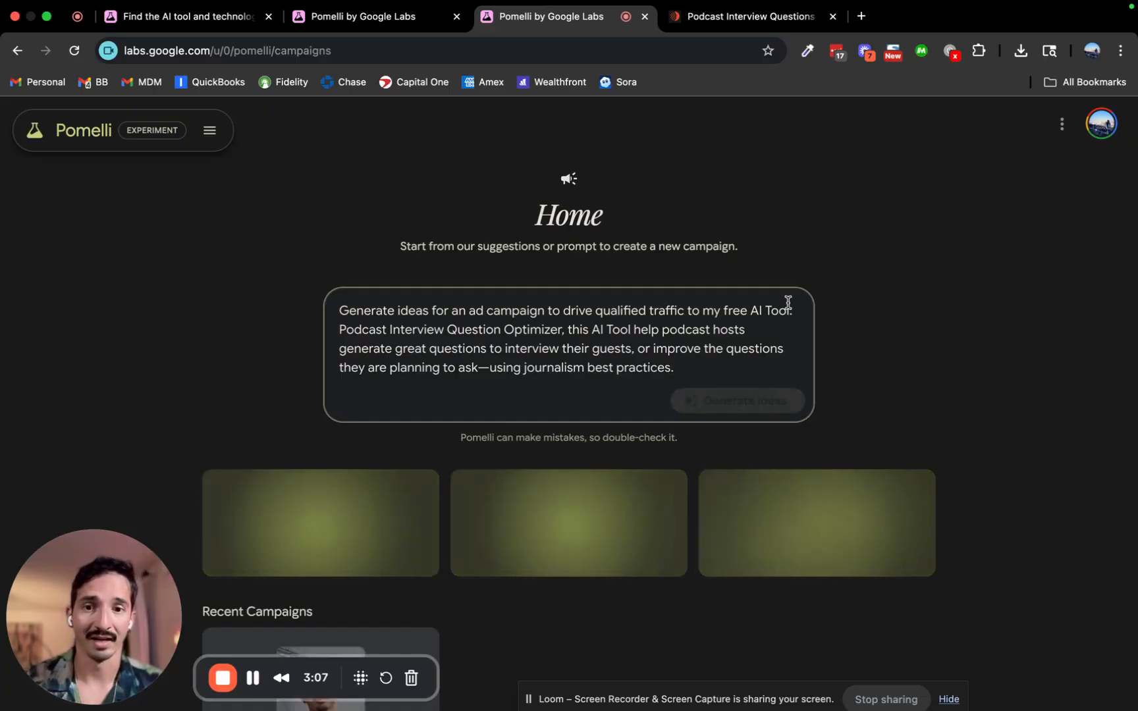
scroll(894, 287, "down", 2)
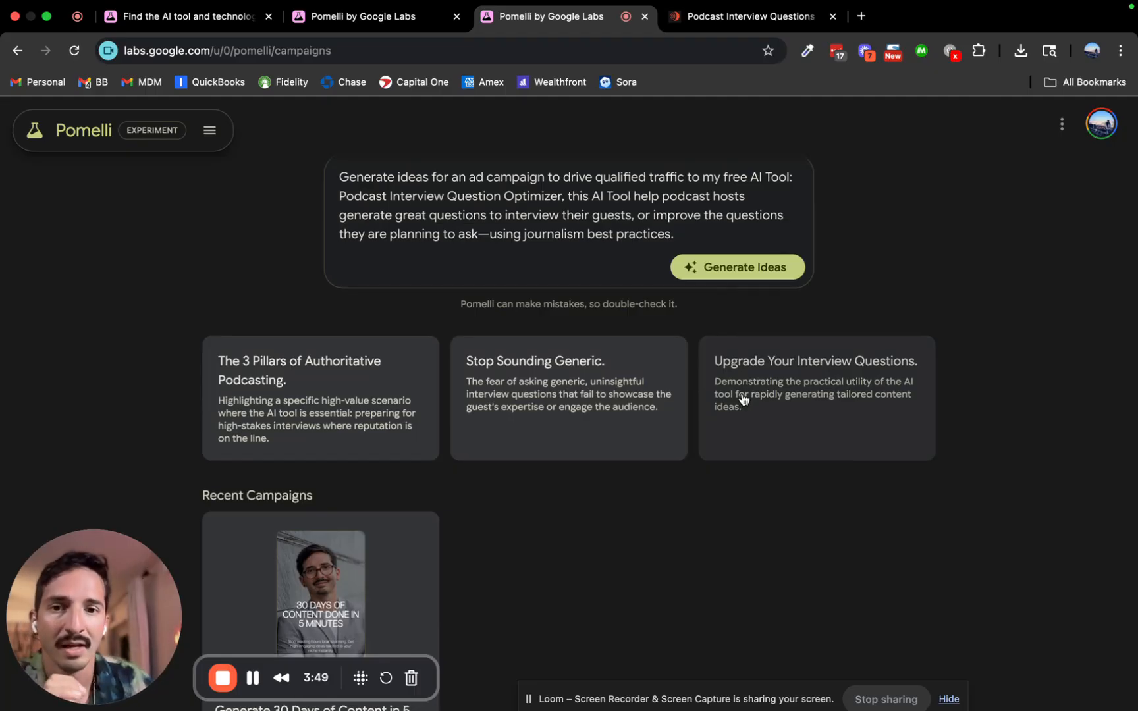
Open the 'Upgrade Your Interview Questions.' idea and browse its four generated vertical creatives.
left_click(808, 403)
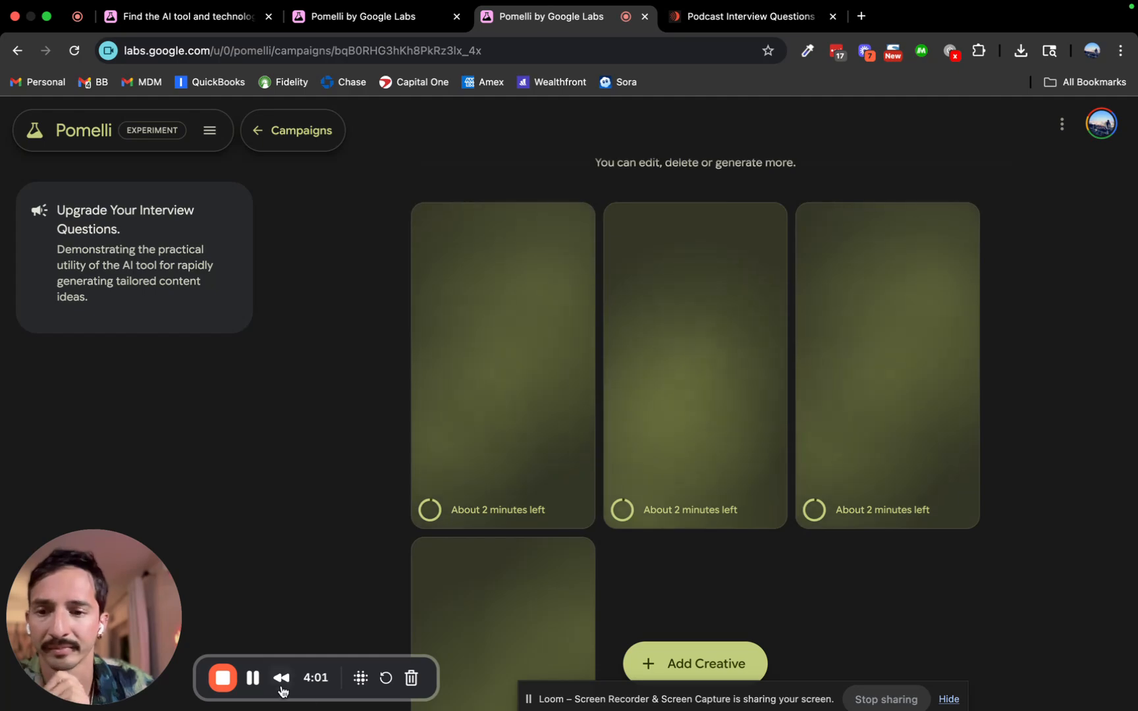
left_click(252, 678)
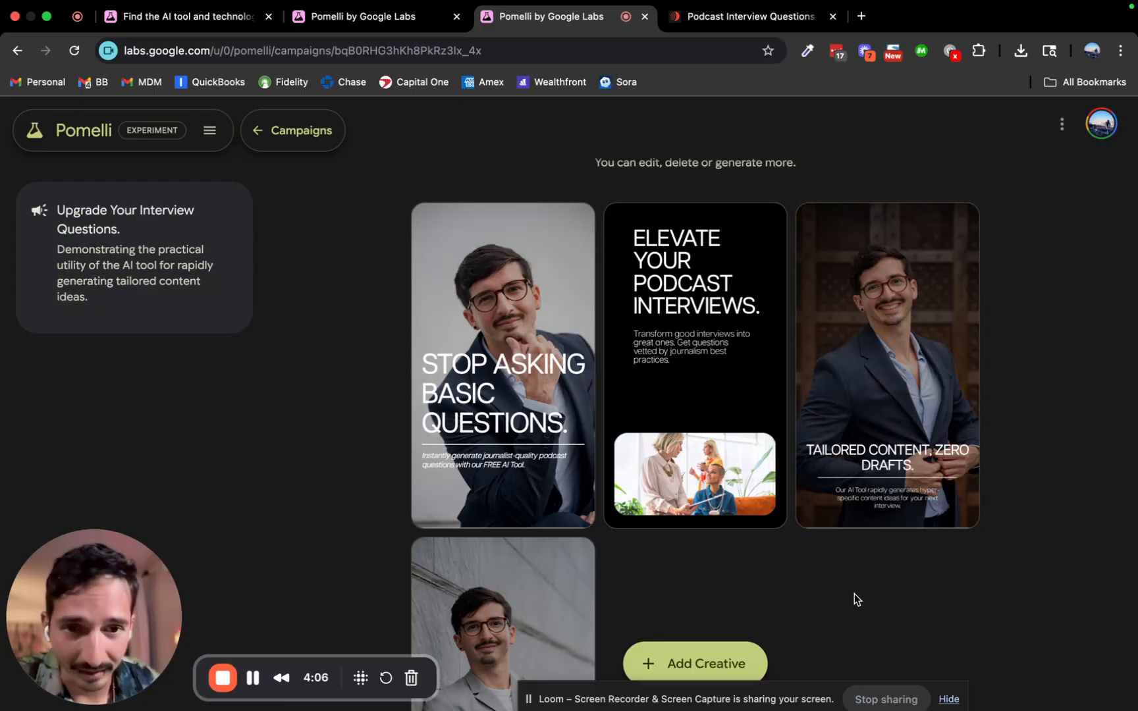
scroll(854, 593, "down", 4)
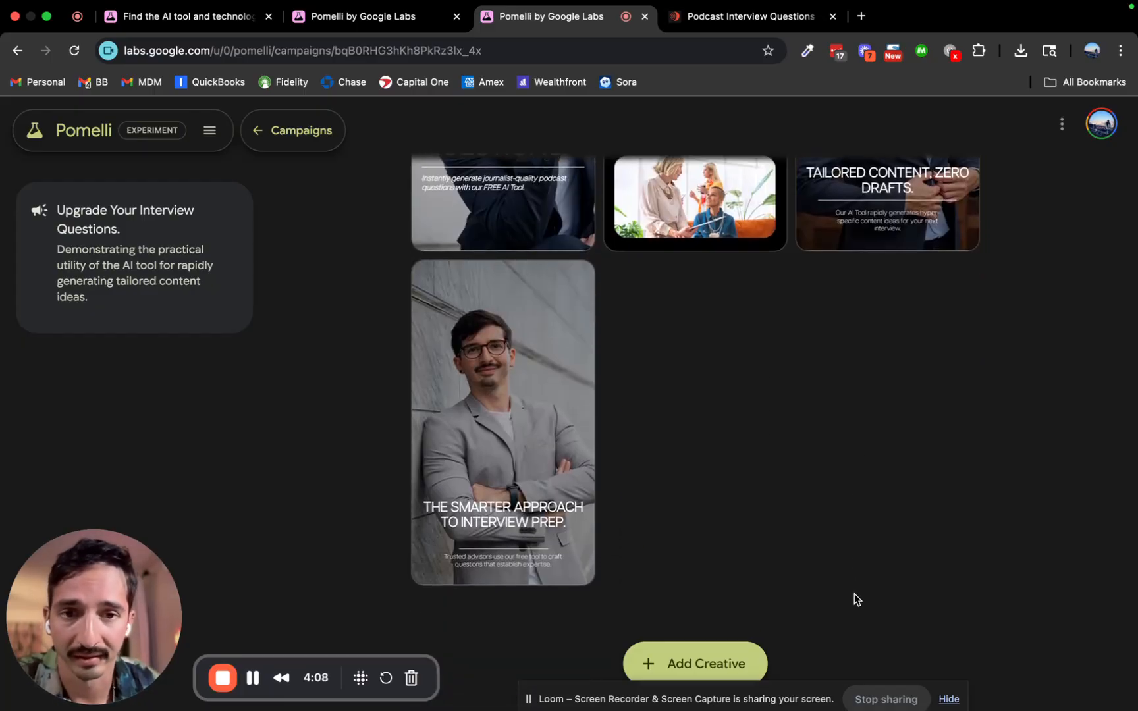
scroll(854, 593, "up", 3)
scroll(777, 257, "up", 1)
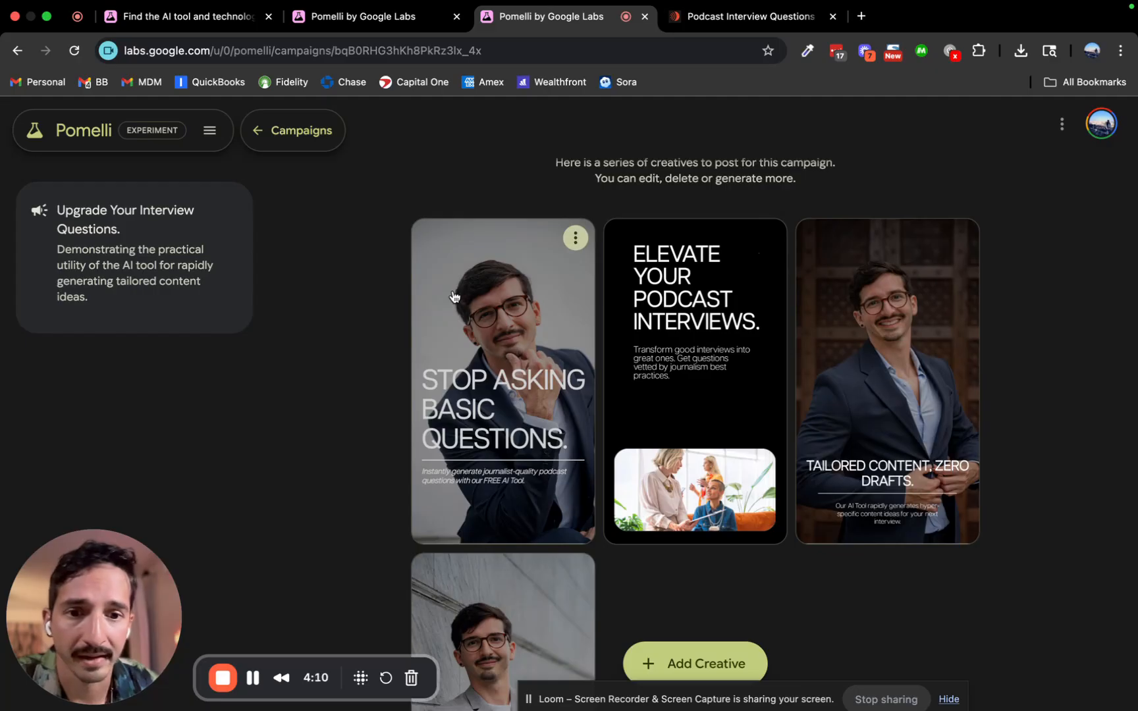
scroll(922, 376, "down", 5)
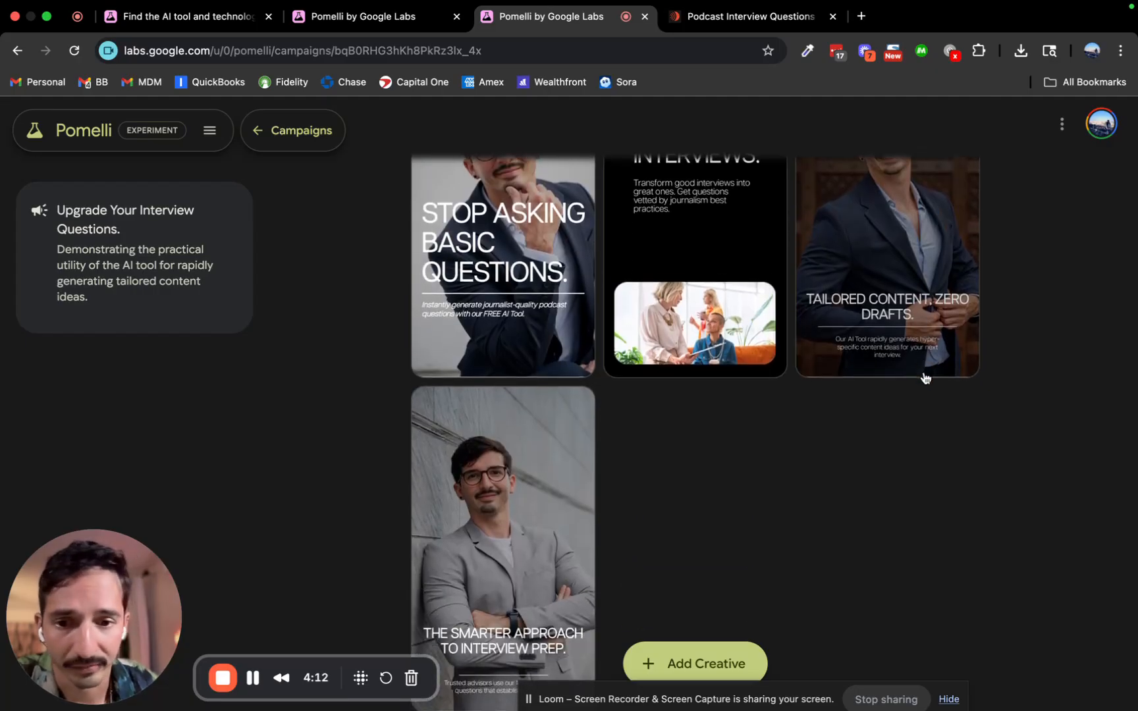
scroll(922, 376, "up", 2)
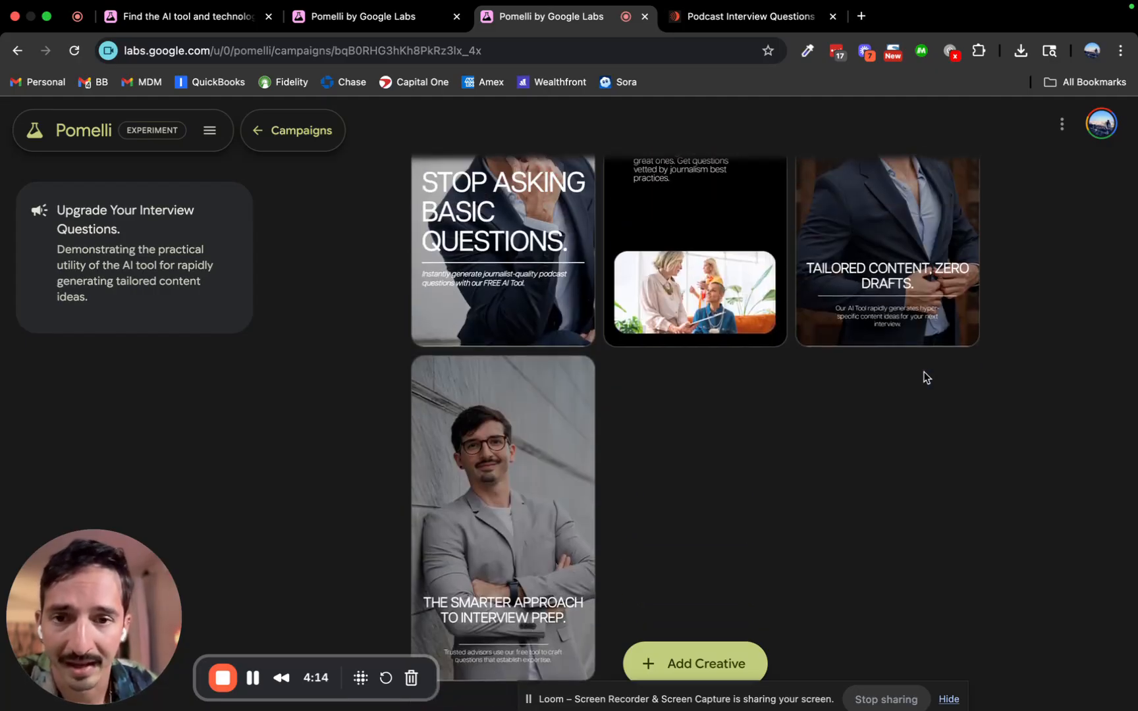
scroll(857, 369, "up", 2)
scroll(619, 316, "down", 1)
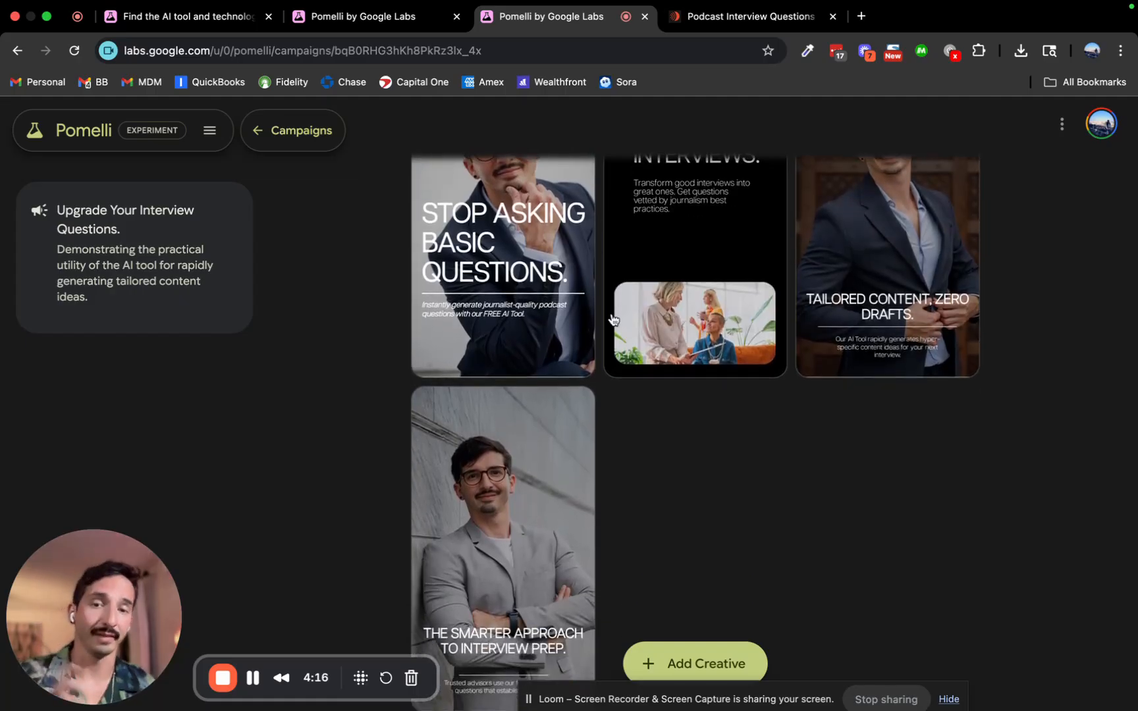
scroll(611, 264, "up", 2)
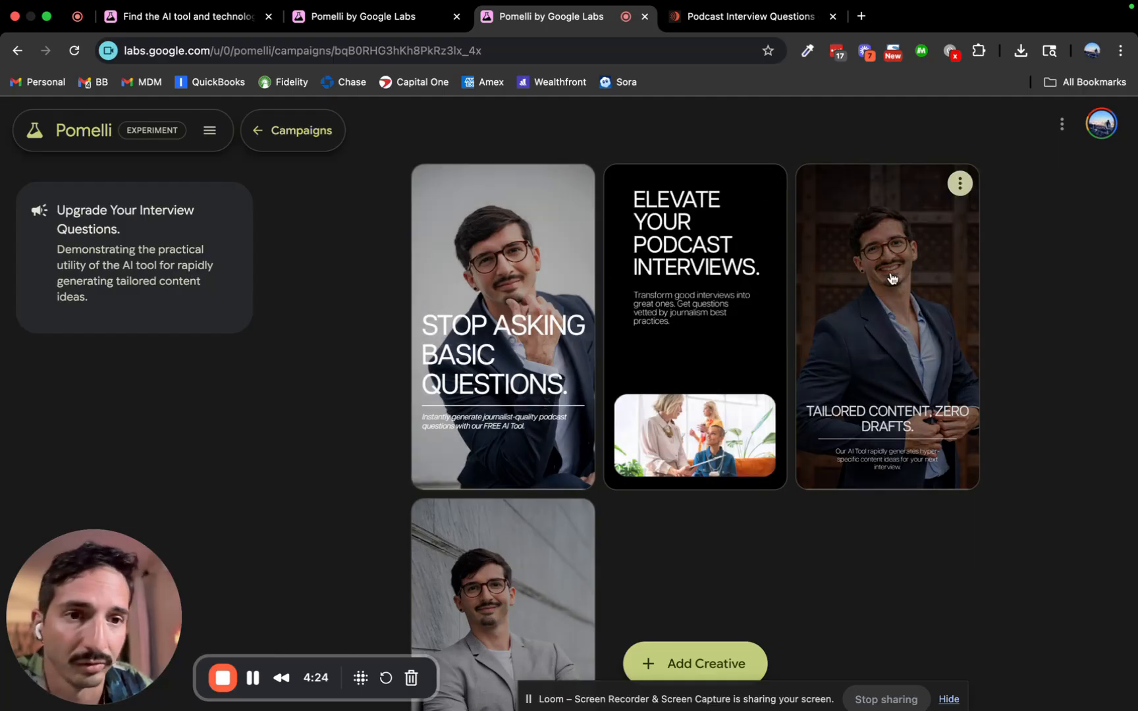
Open the 'Tailored Content, Zero Drafts.' creative, review Header and Description settings, and start an AI header rewrite.
left_click(892, 277)
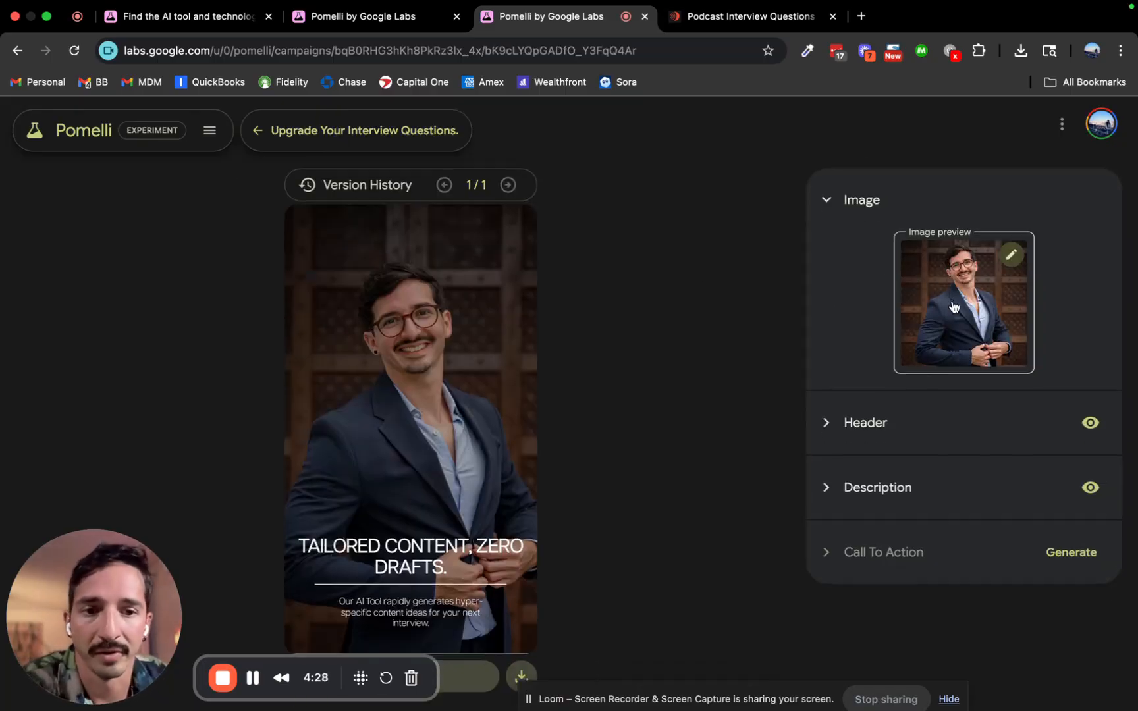
left_click(824, 437)
scroll(832, 433, "down", 4)
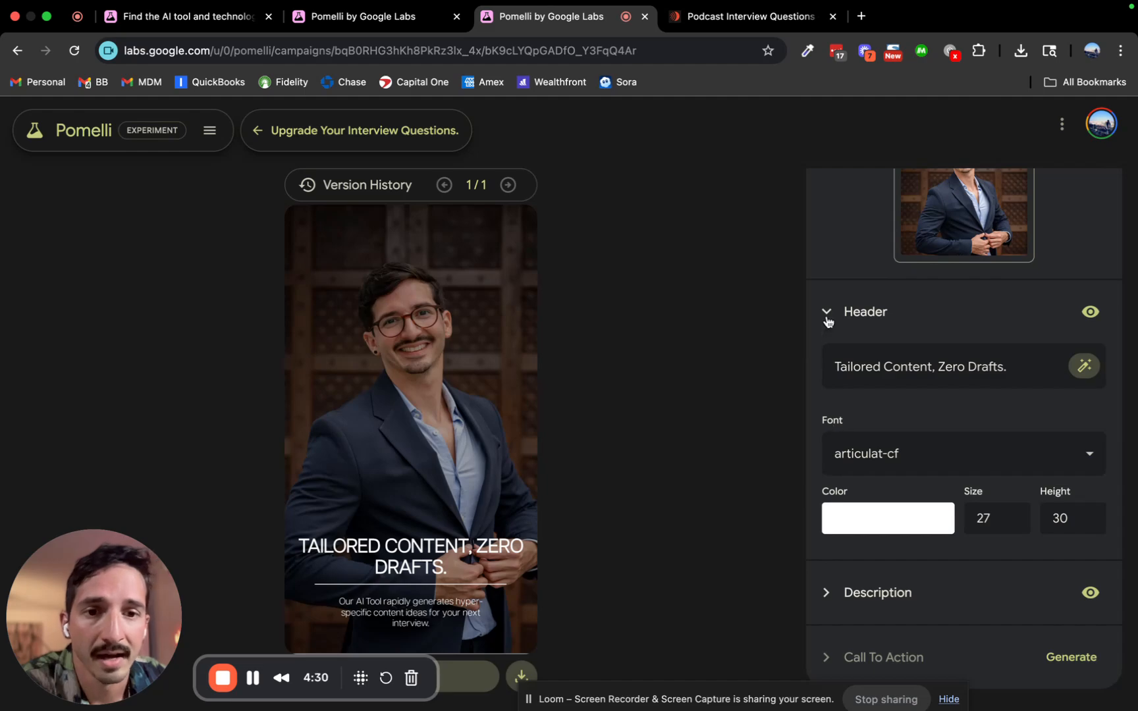
left_click(825, 596)
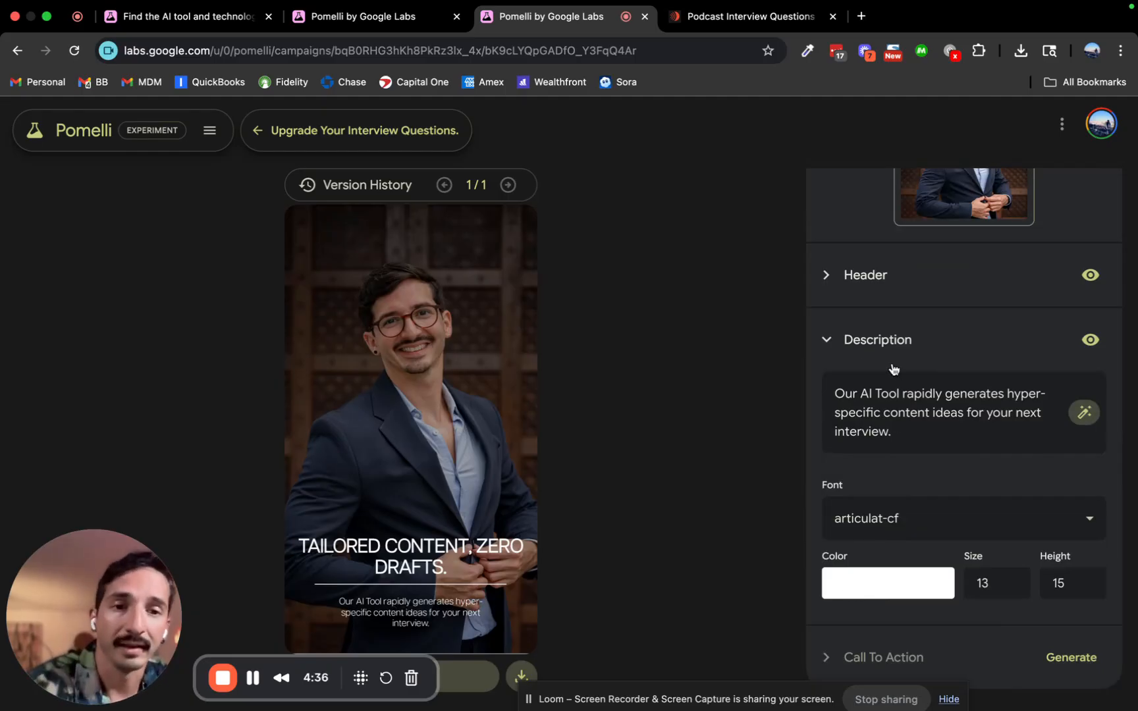
left_click(825, 339)
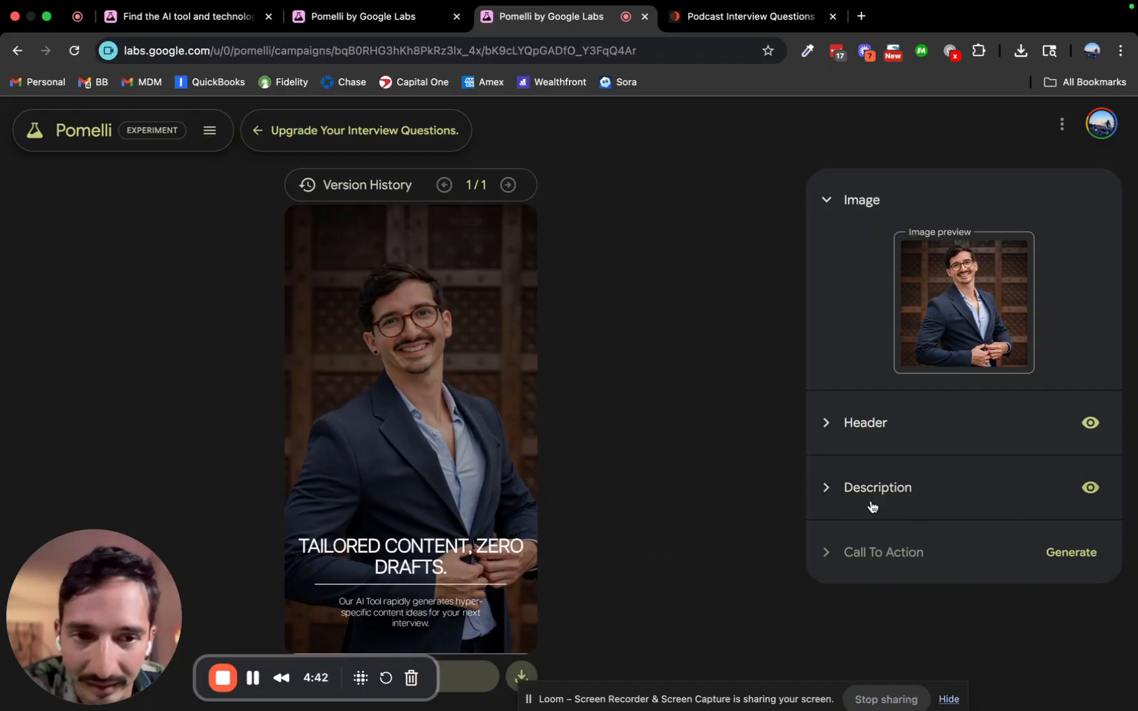
left_click(832, 427)
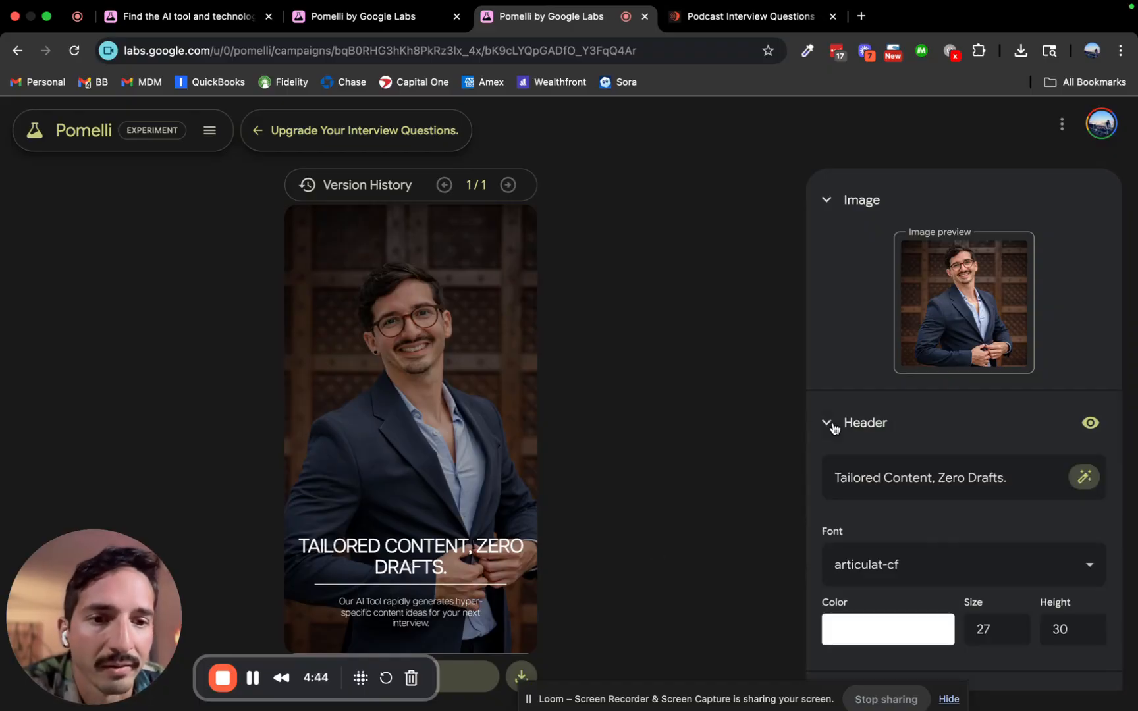
left_click(1094, 481)
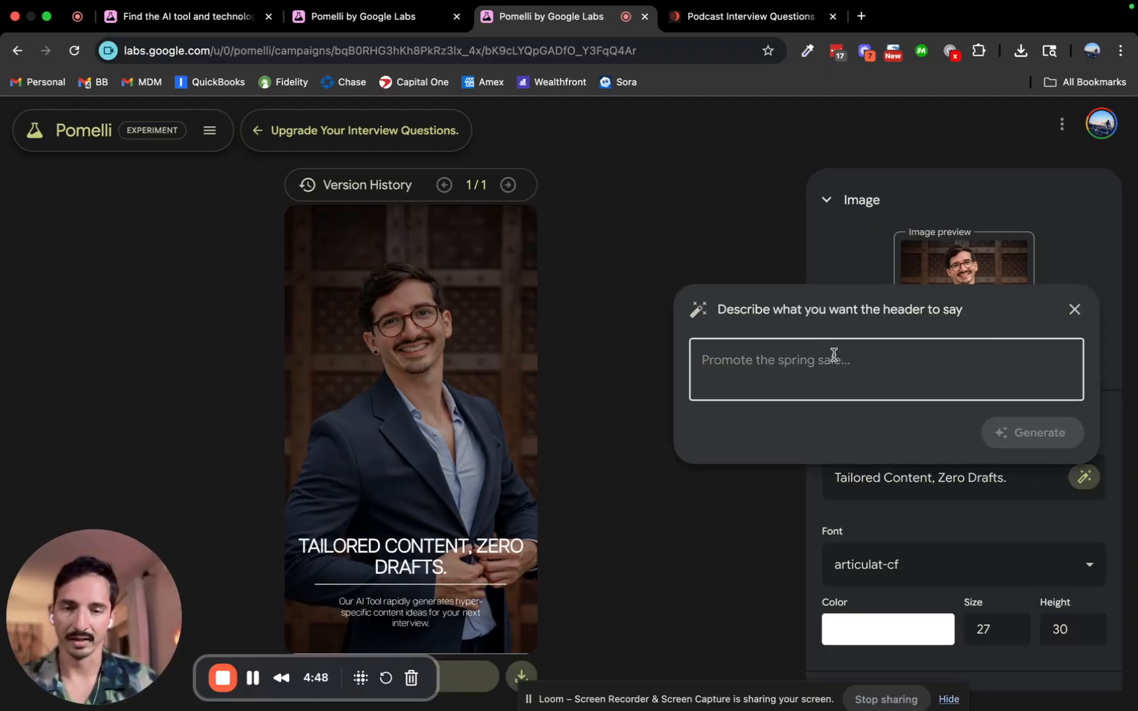
Prompt the AI to feature the tool's practical help for podcasters, producing header 'The Strategy Behind Trust'.
type("Feature the pr")
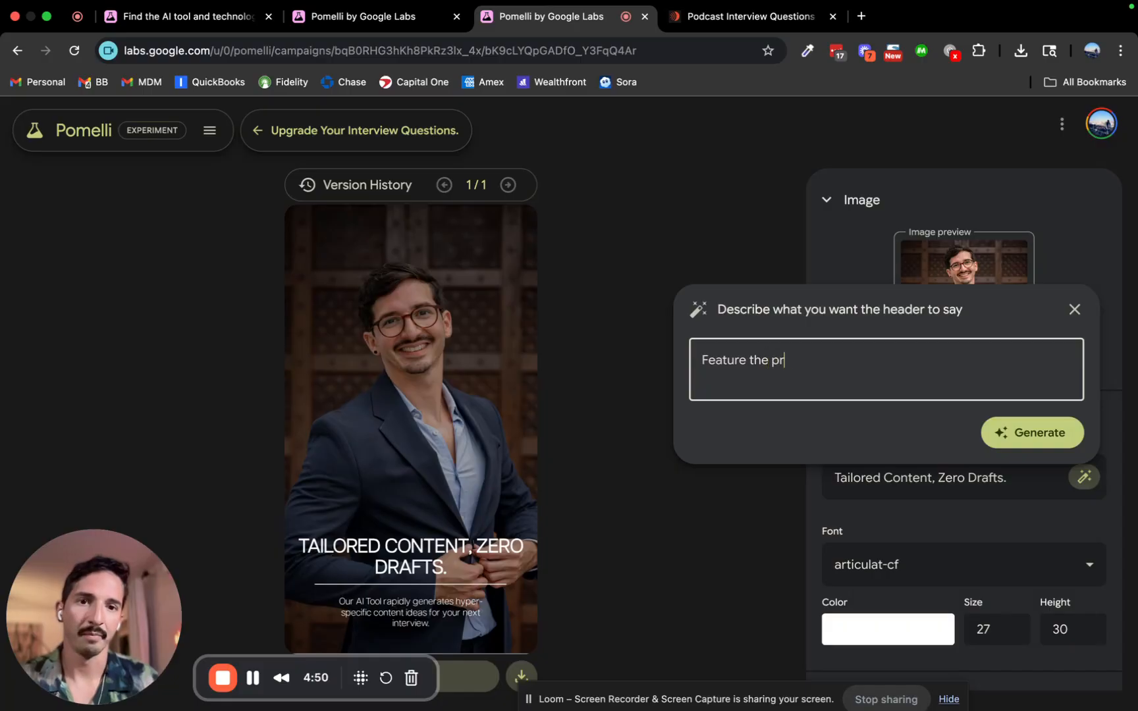
type("actical compoenent of m ")
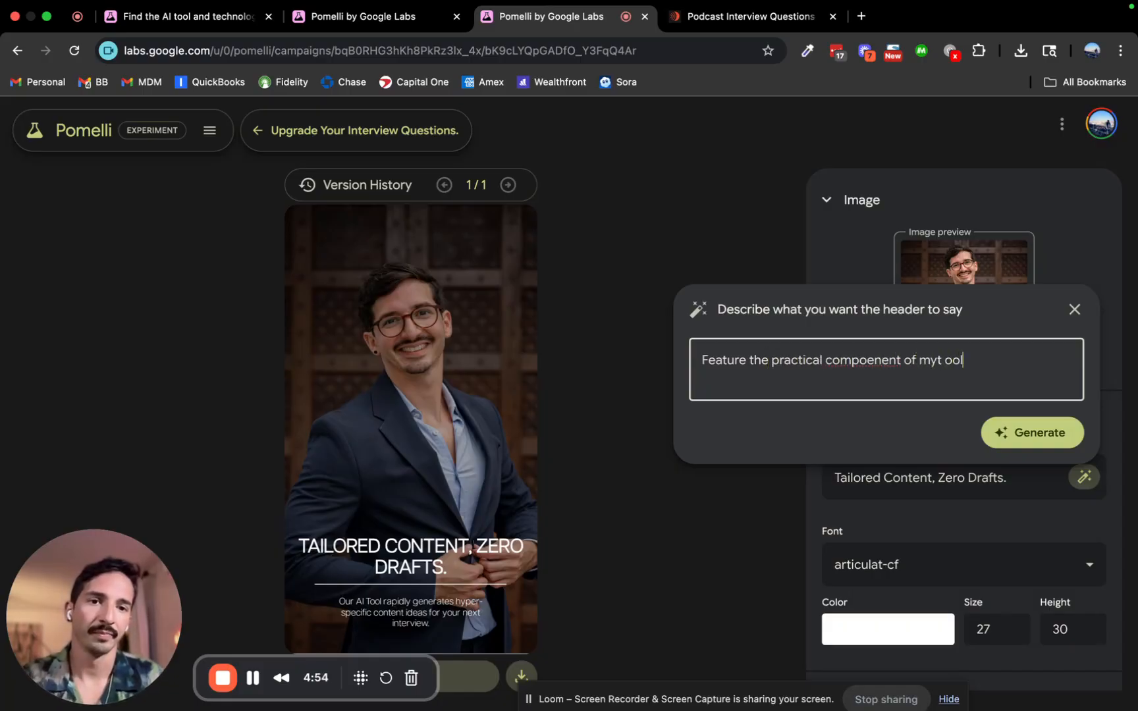
type("yt ool")
double_click(864, 361)
type("aspect ")
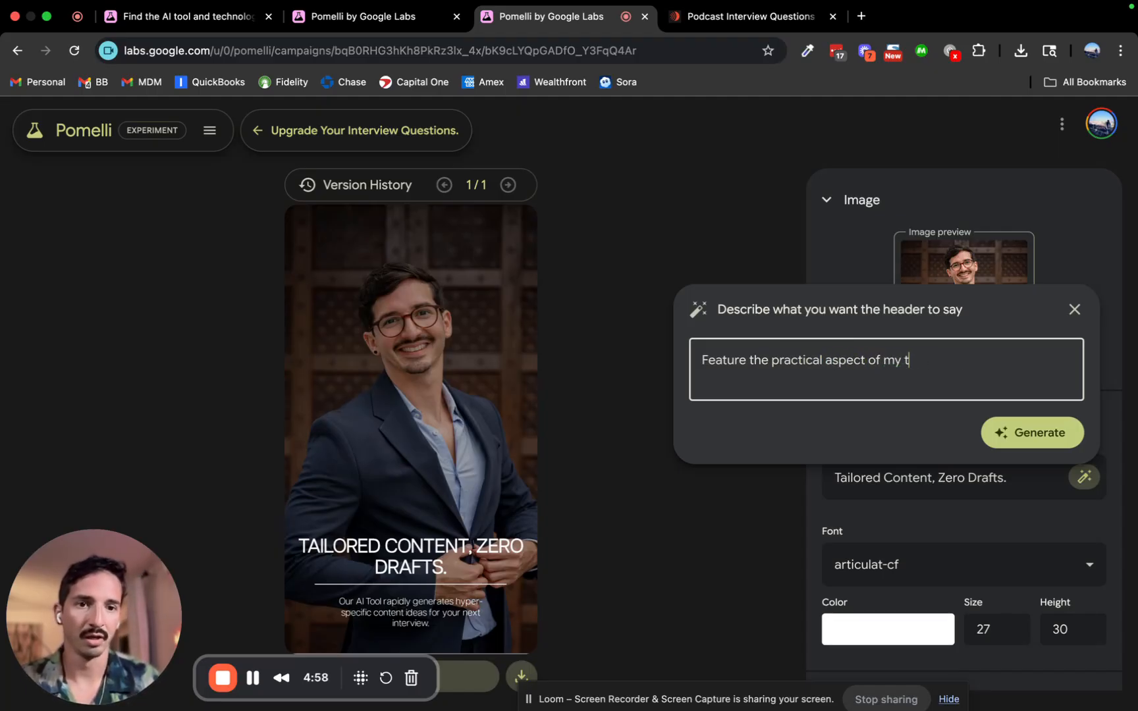
type("of my tool to hel")
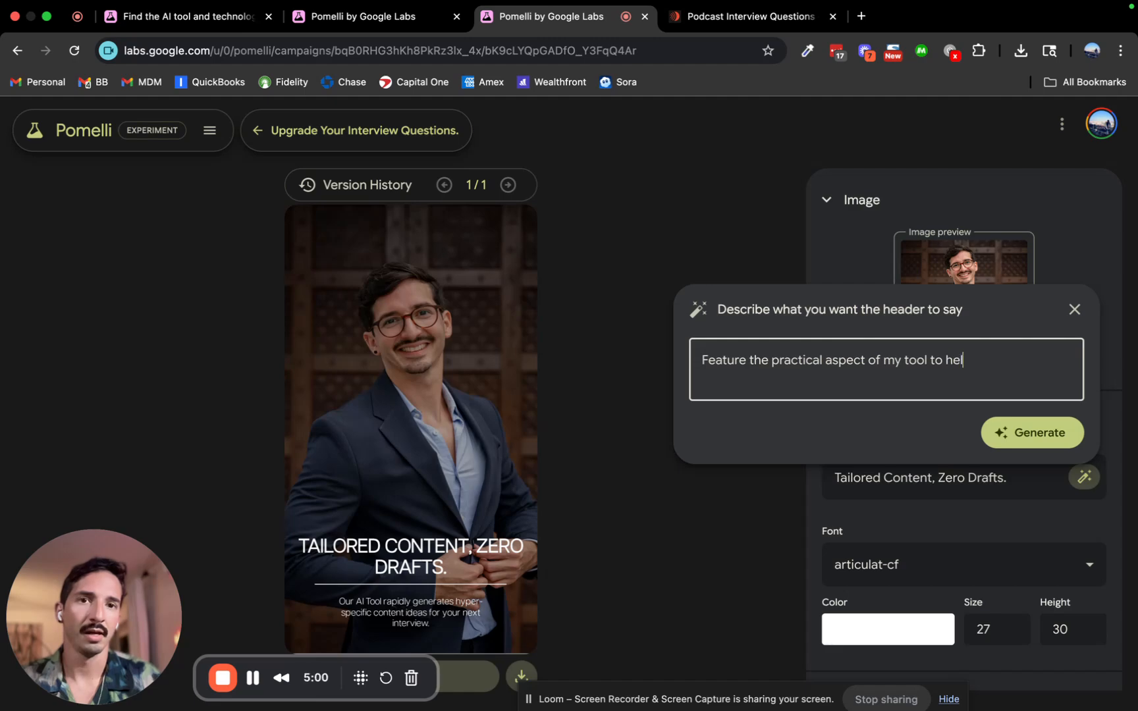
type("p podcaster as")
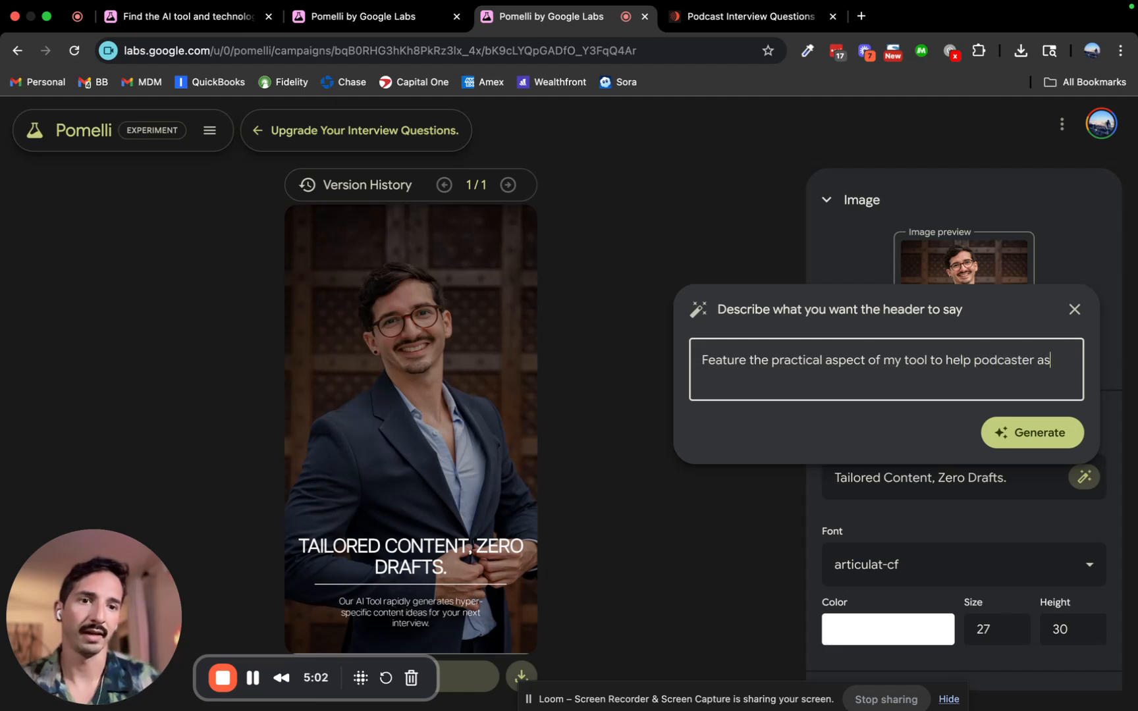
type("k great questions and ")
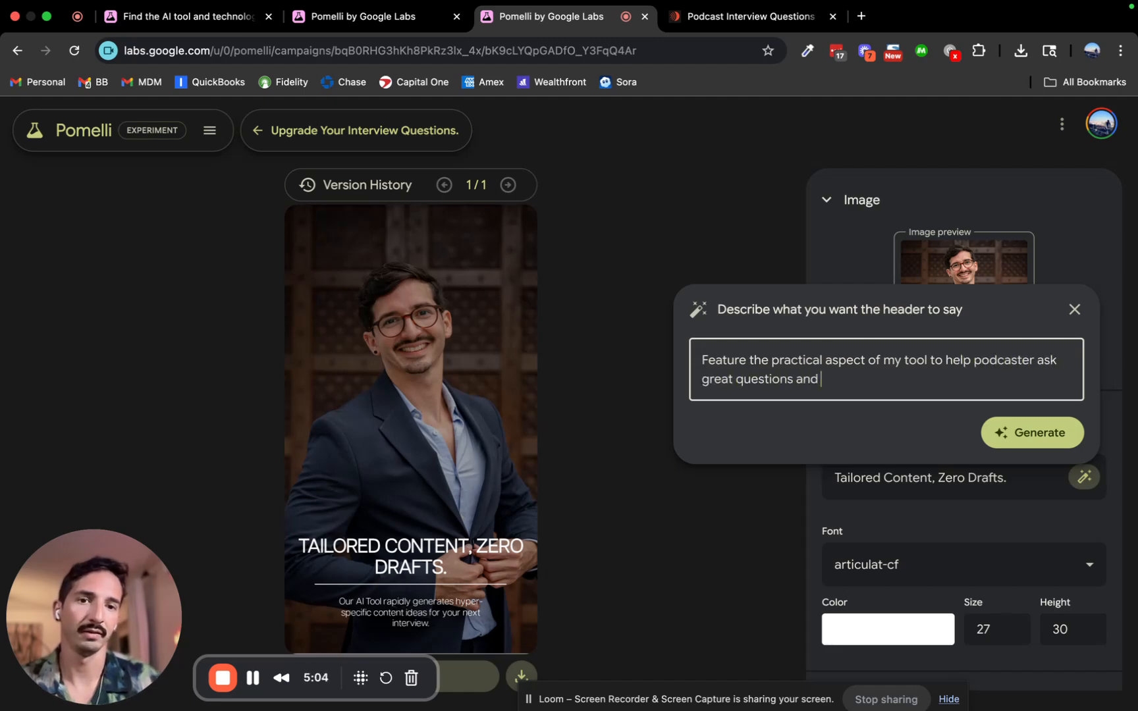
type("sound smart.")
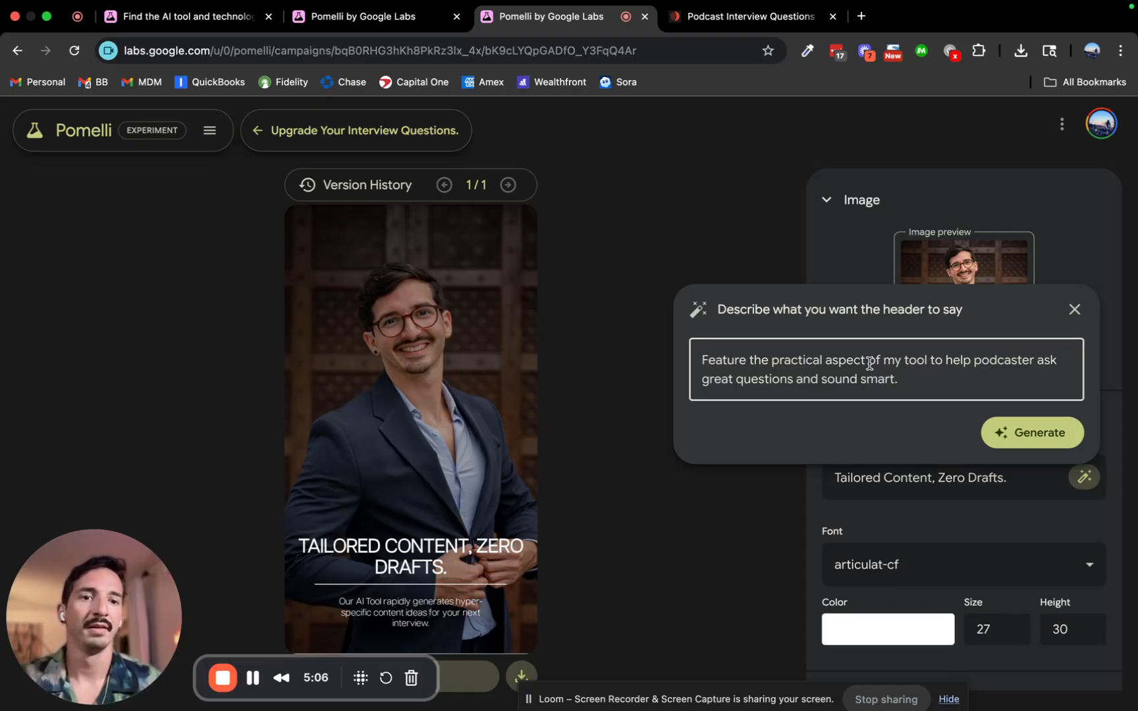
left_click(1001, 433)
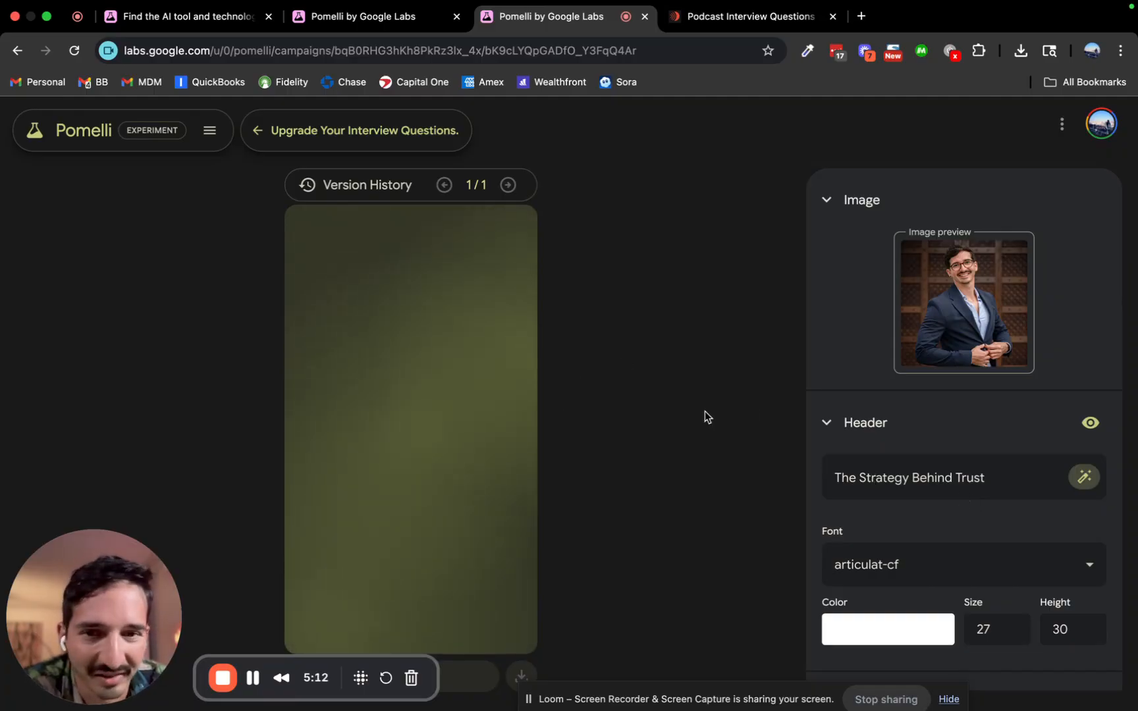
Generate a call to action, producing version 2 headed 'THE STRATEGY BEHIND TRUST' with a BUILD YOURS button.
scroll(941, 427, "down", 2)
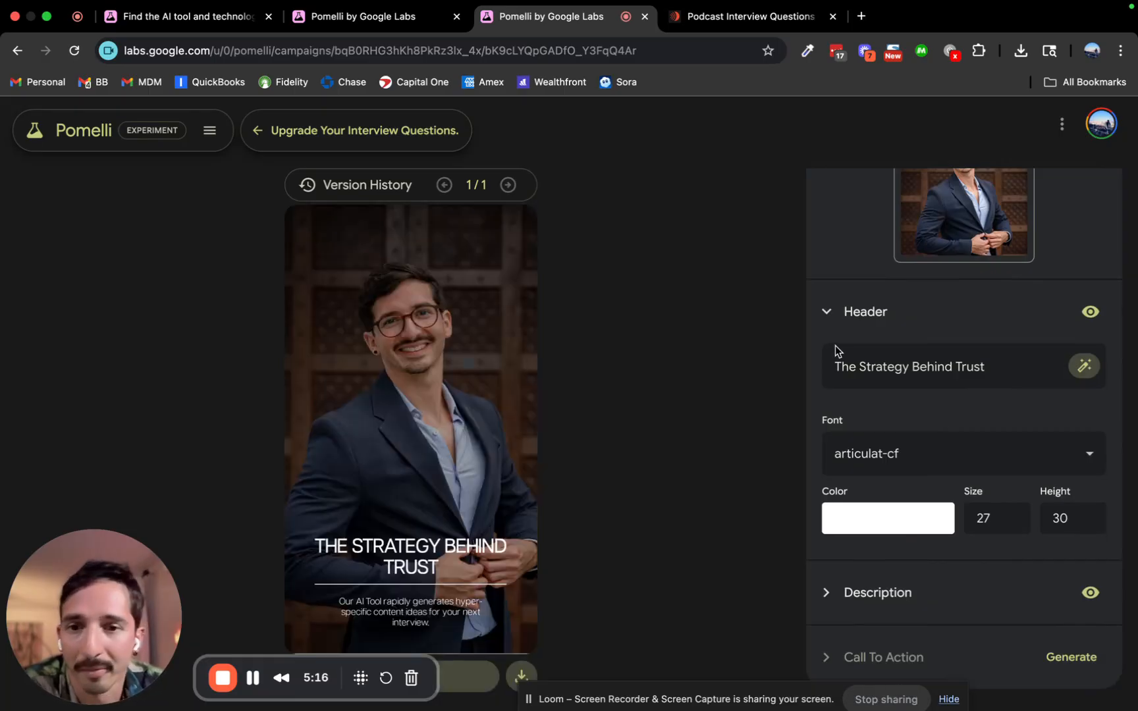
scroll(950, 318, "up", 2)
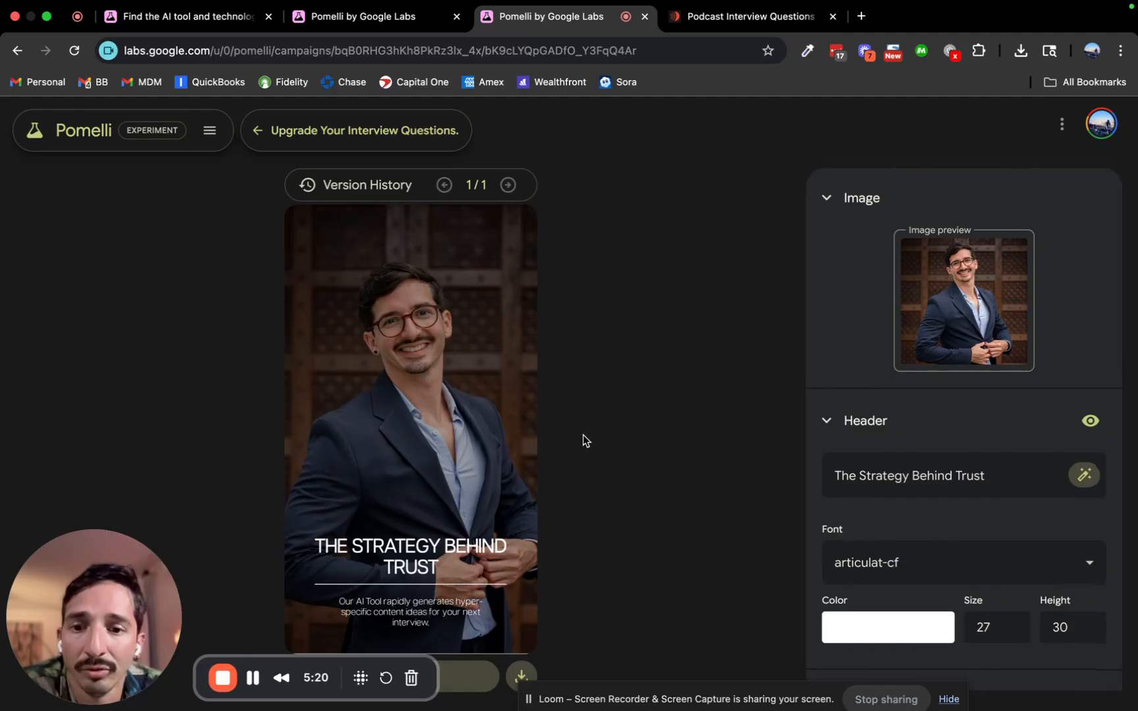
scroll(1031, 293, "down", 2)
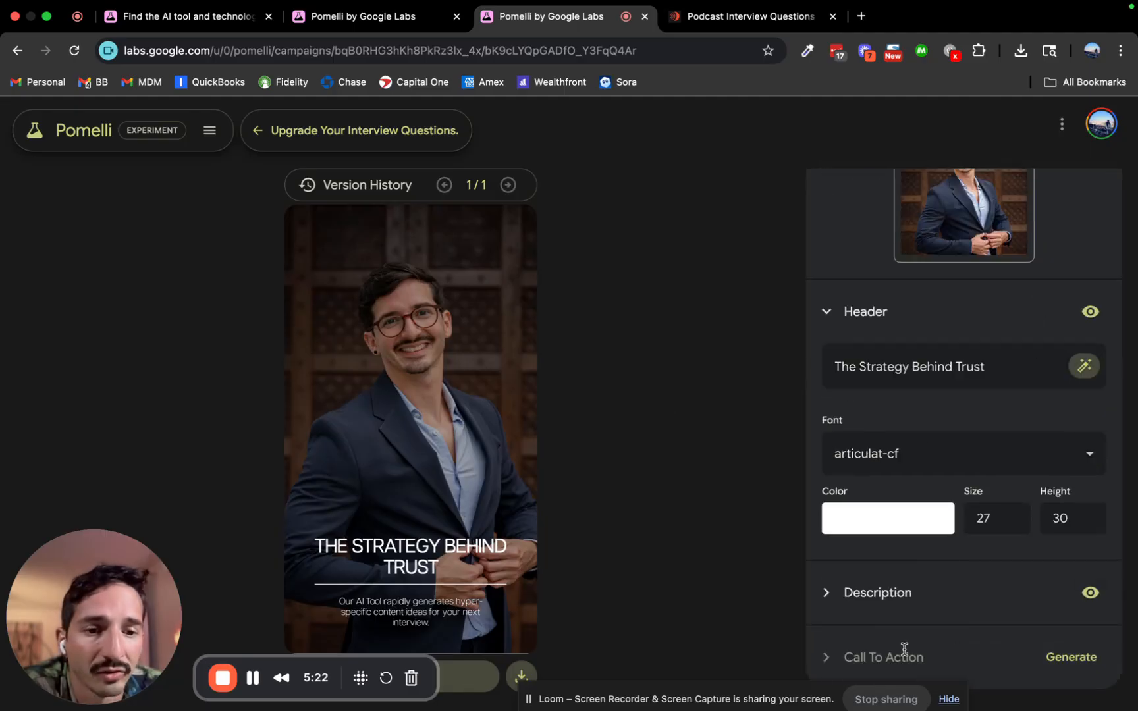
left_click(1072, 658)
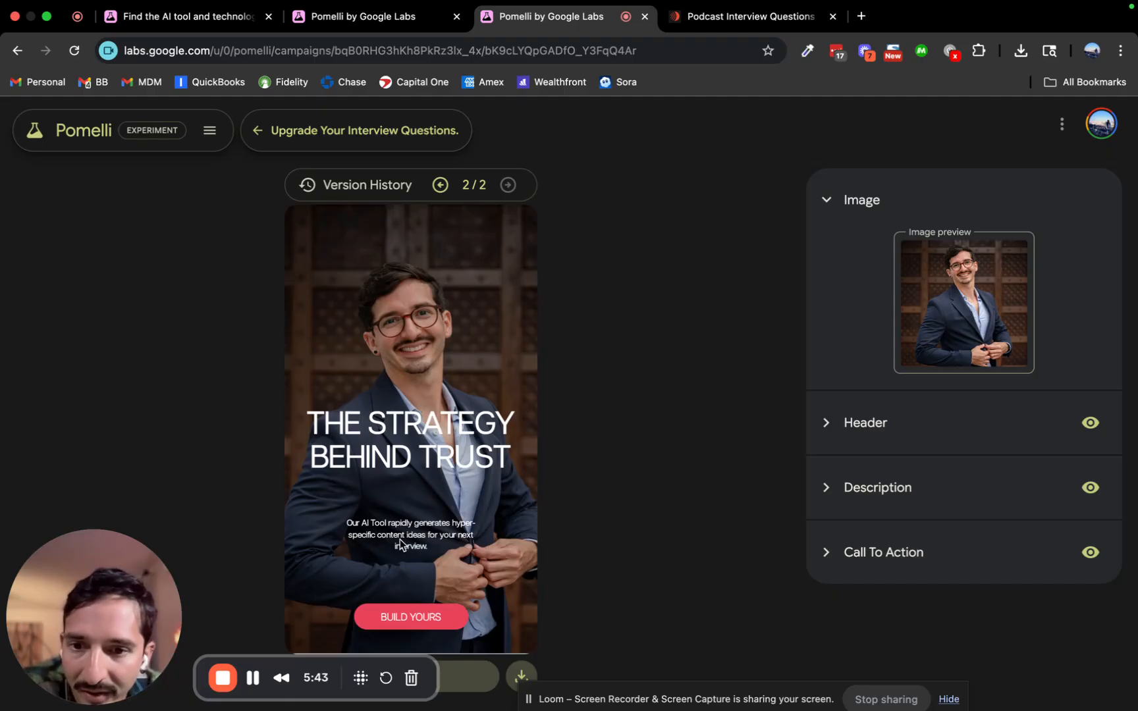
Rewrite the header text as 'Great podcast start with great questions.'.
left_click(829, 424)
left_click_drag(999, 481, 830, 479)
left_click_drag(992, 478, 834, 478)
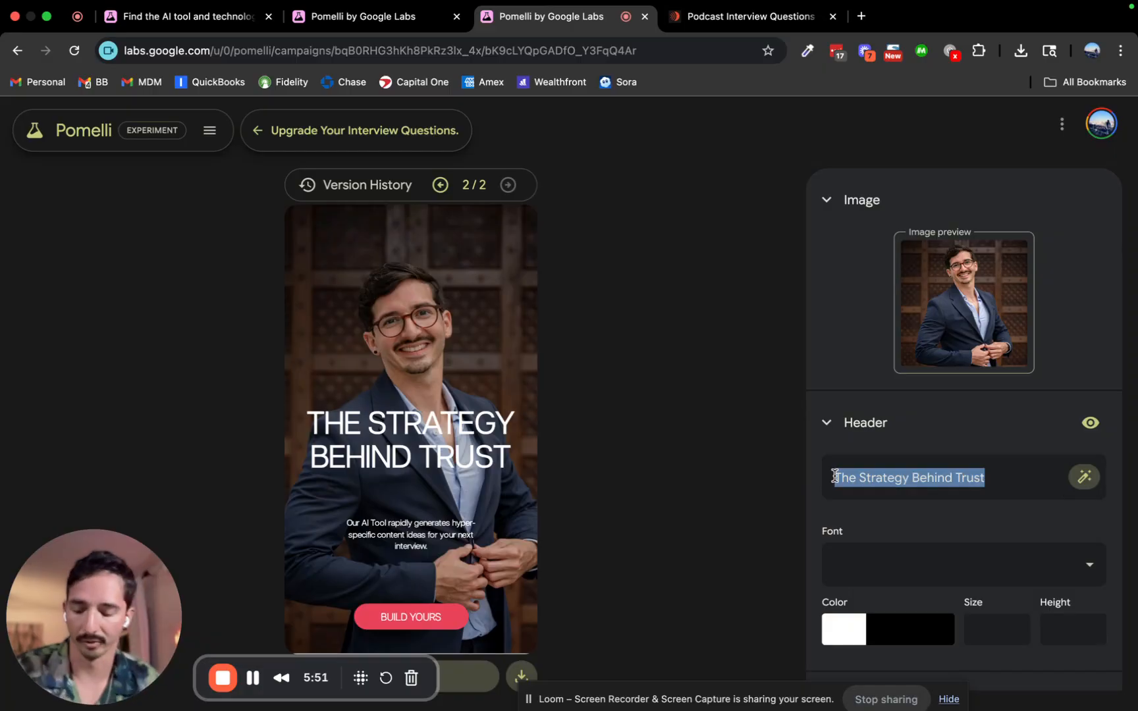
type("Great ")
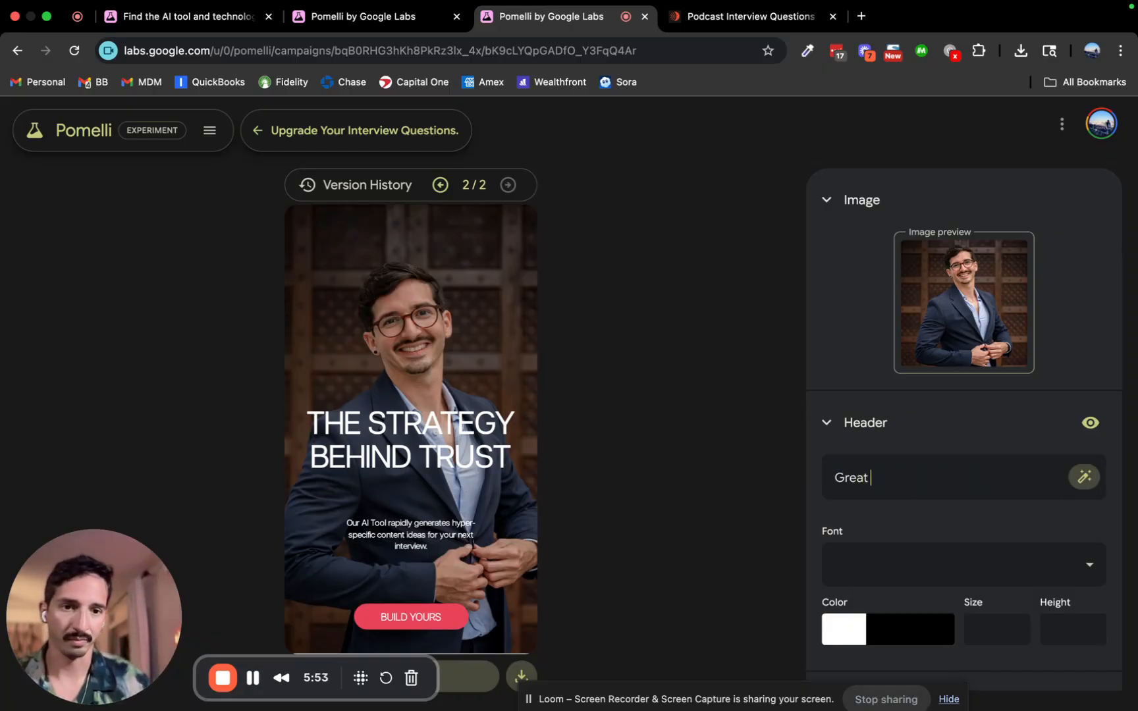
type("podcast have gre")
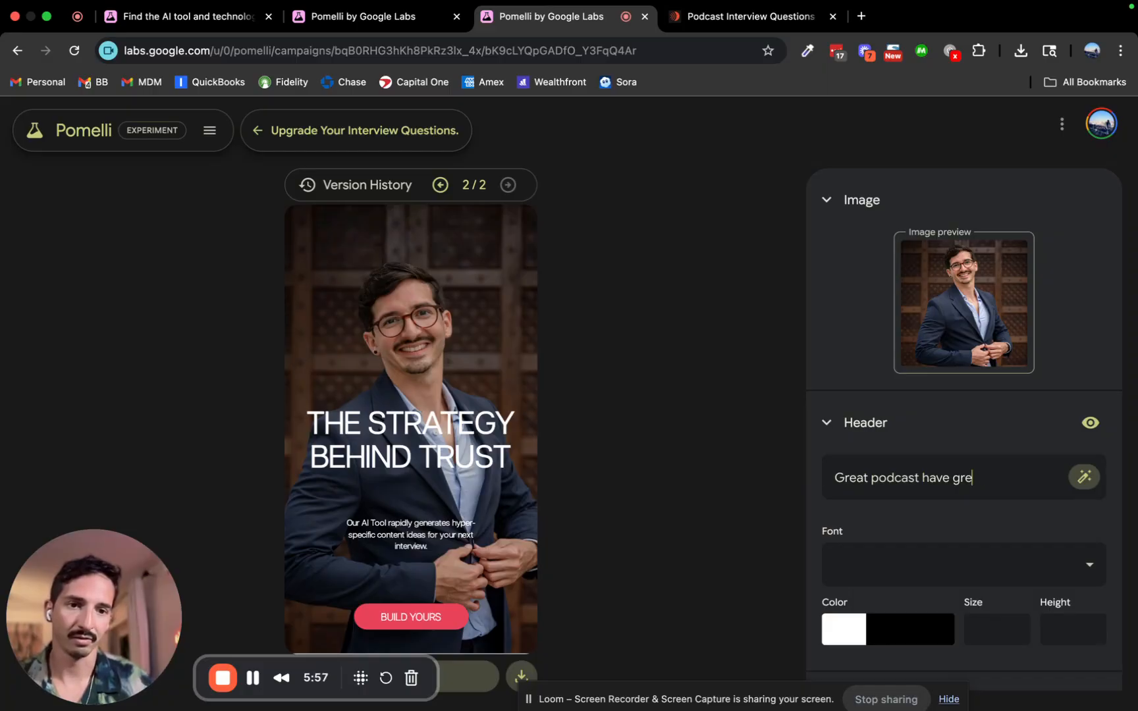
type("at questions.")
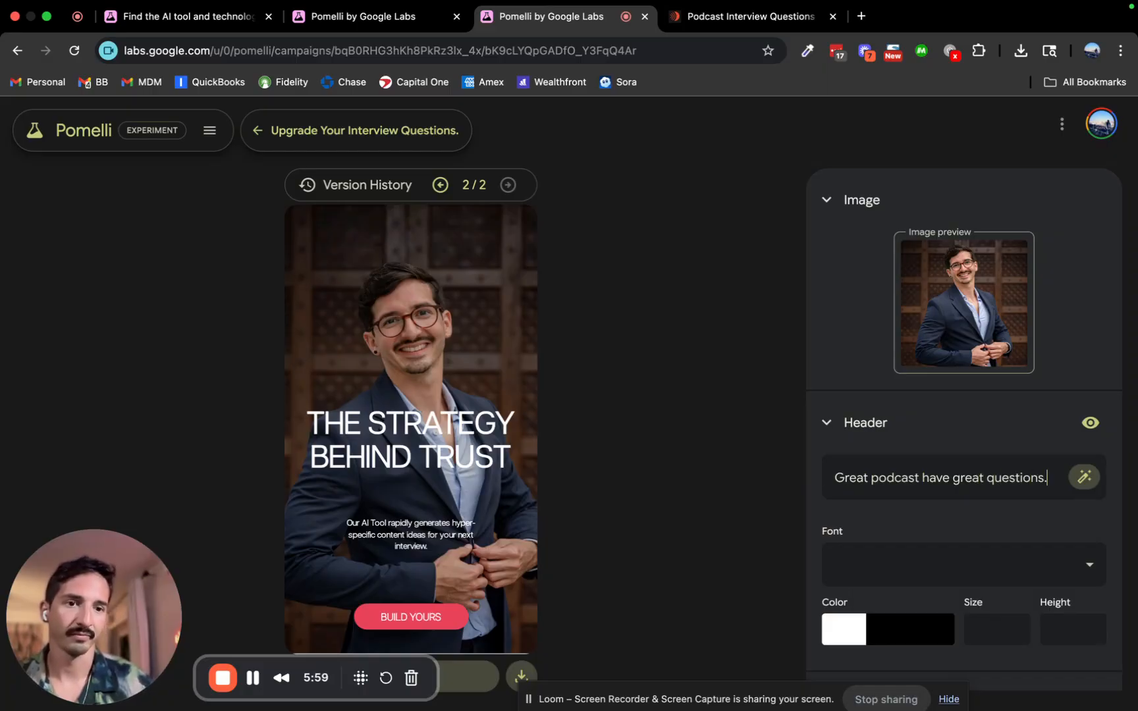
double_click(910, 478)
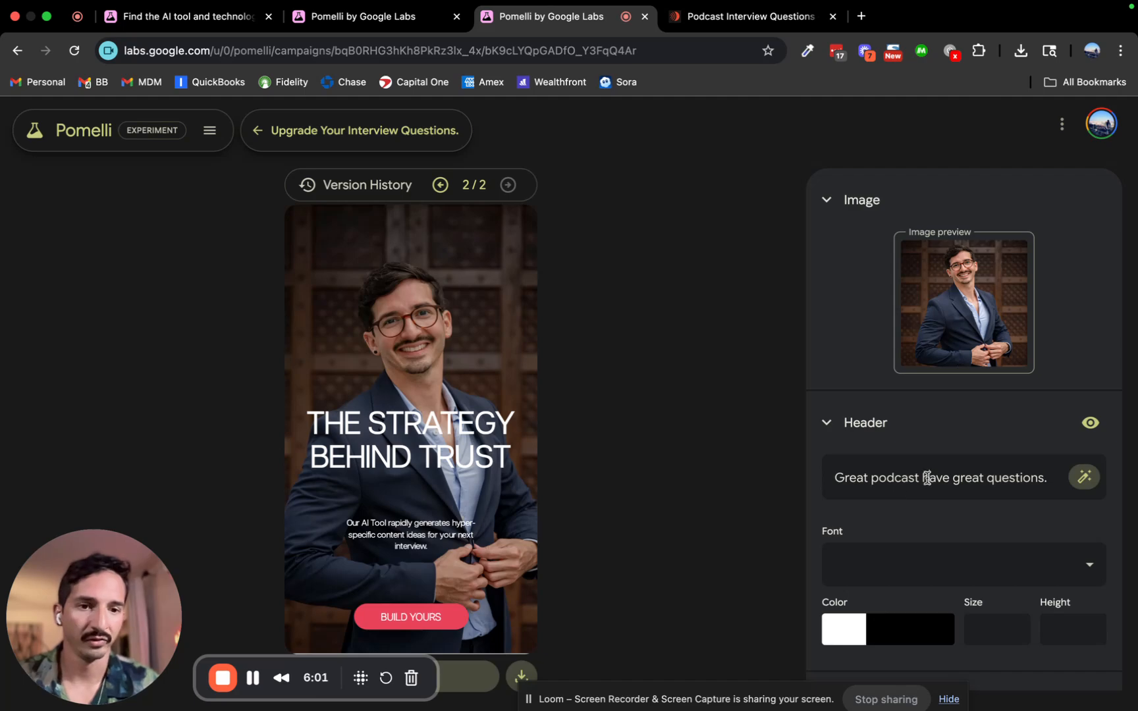
type("start with")
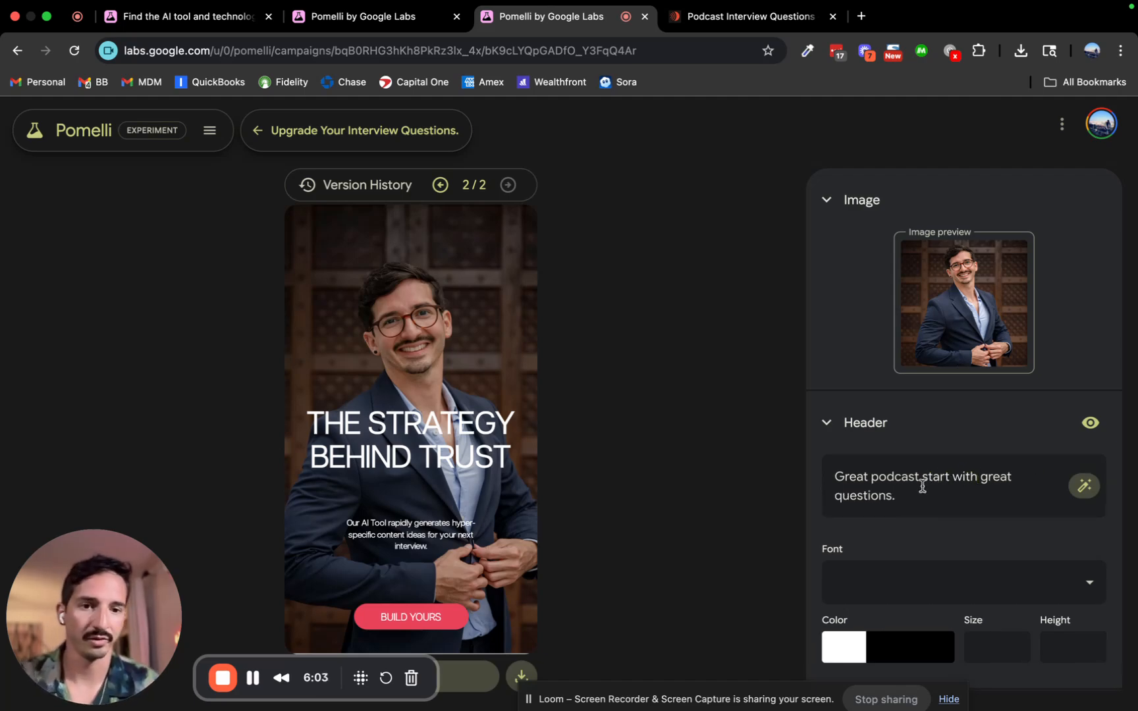
Apply the new header and switch back to version 1 of 2.
left_click(1010, 442)
left_click(1011, 442)
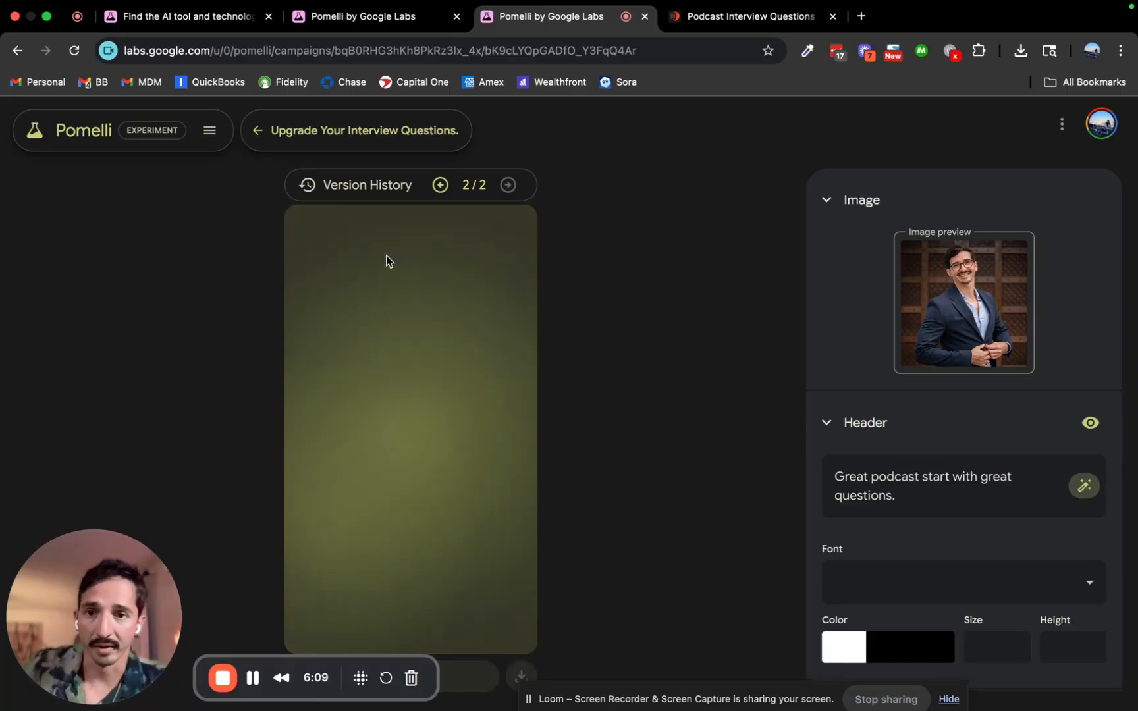
left_click(438, 187)
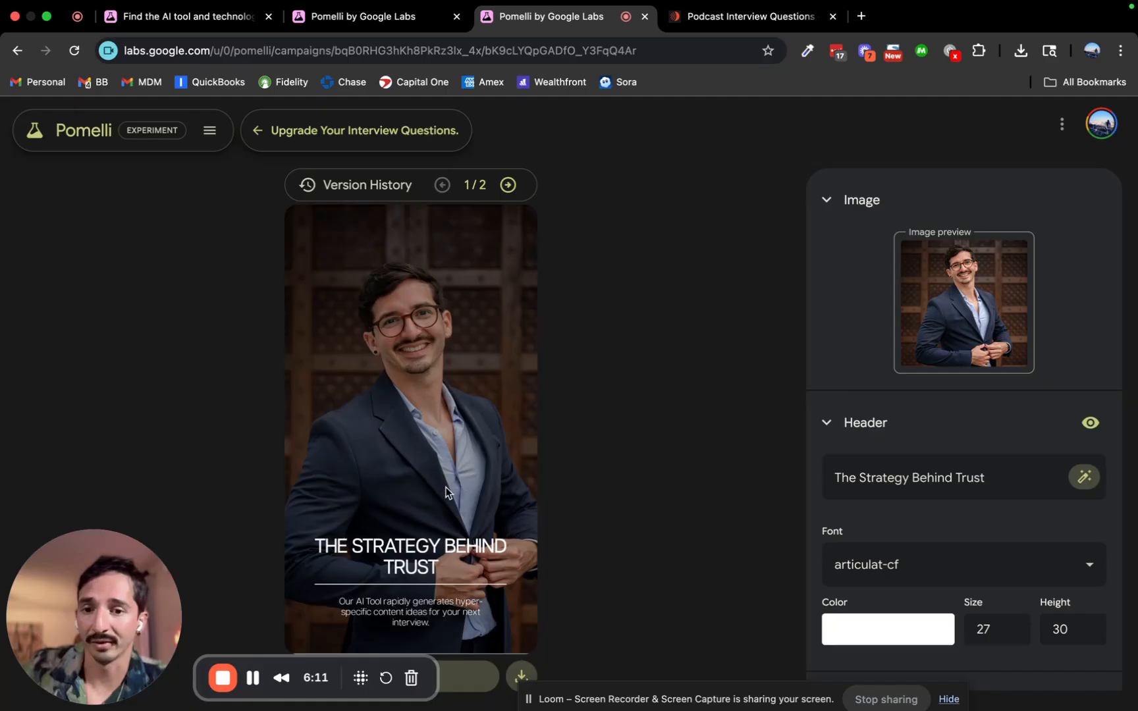
Return to version 2 of 2, showing the 'Great podcast start with great questions.' header.
scroll(910, 551, "down", 2)
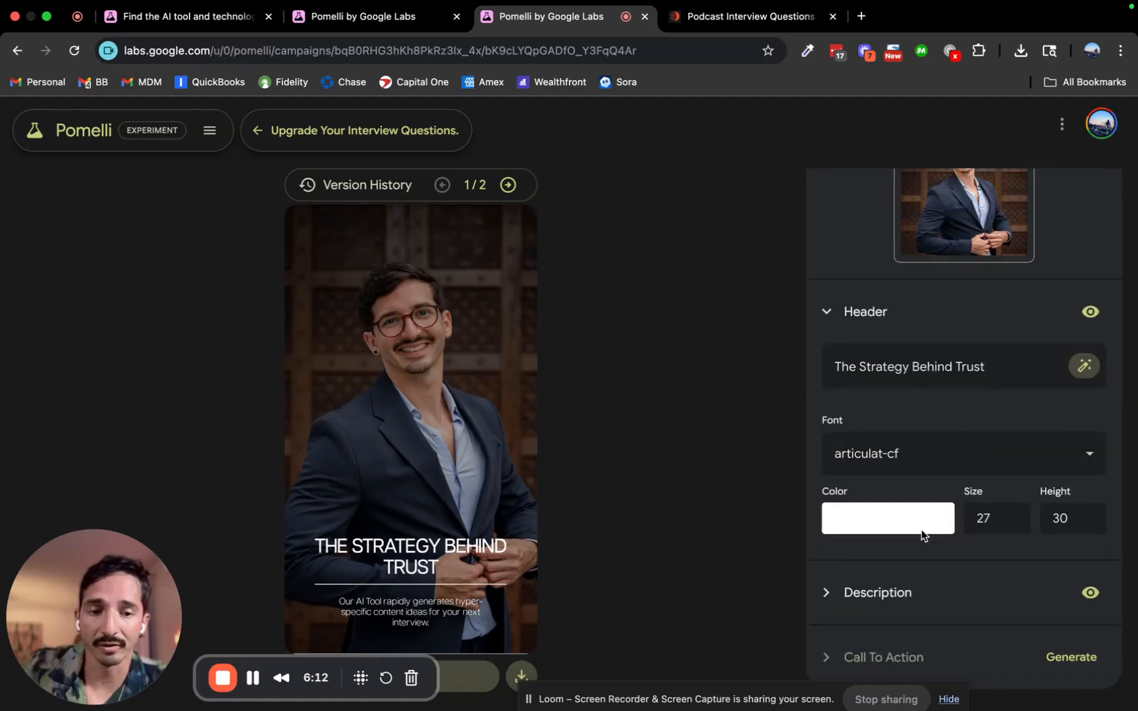
scroll(869, 355, "up", 2)
left_click(509, 185)
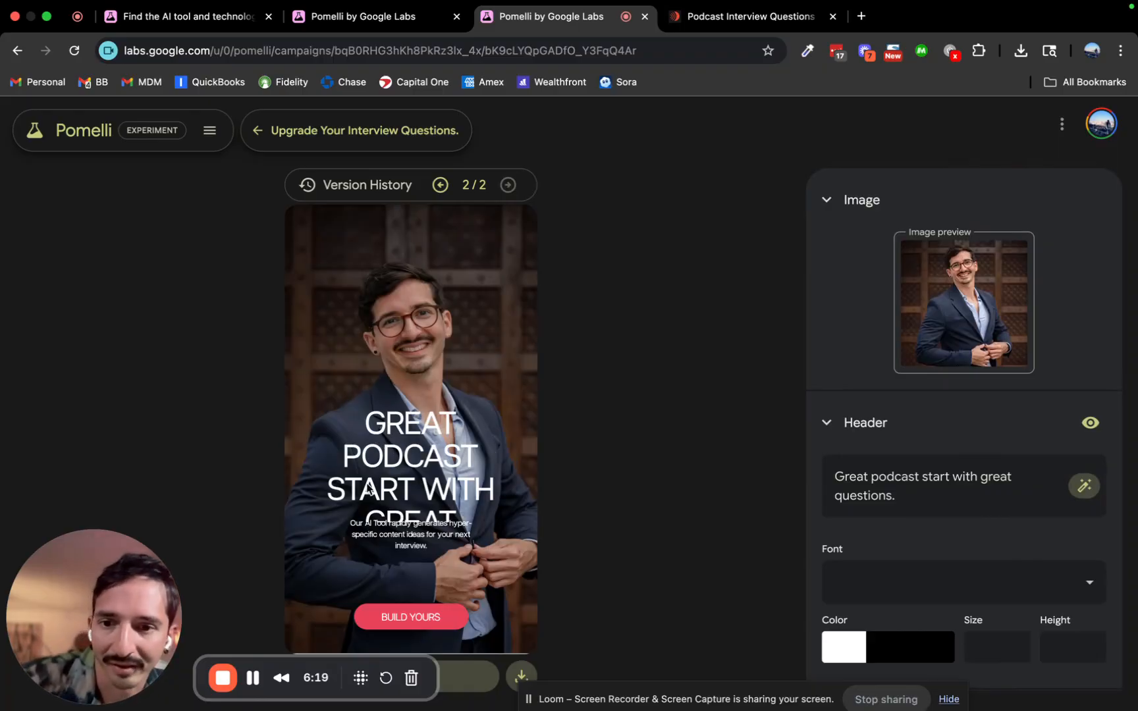
scroll(999, 503, "down", 1)
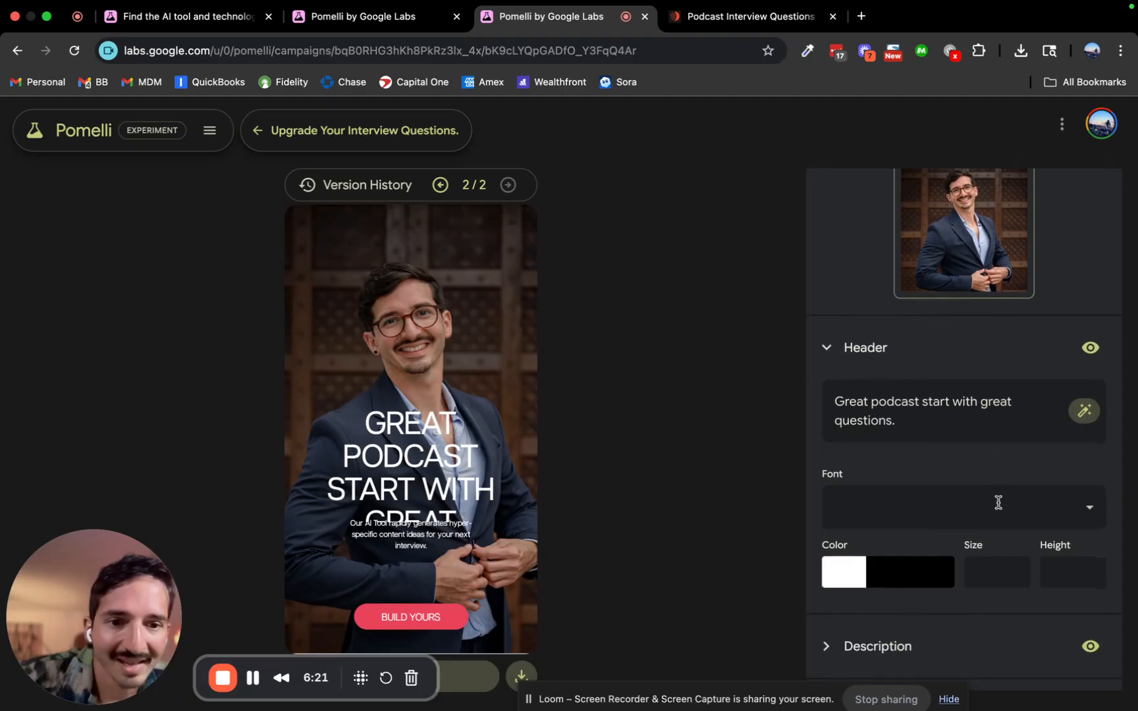
Set the header size to 32.
left_click(986, 572)
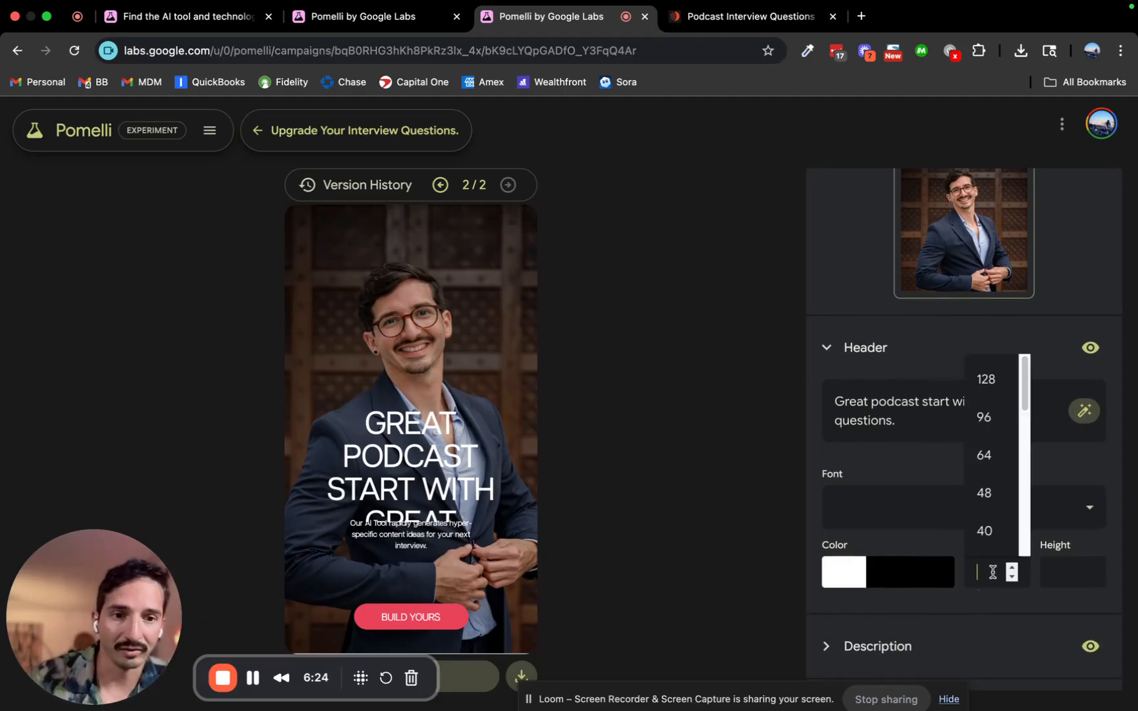
left_click(986, 534)
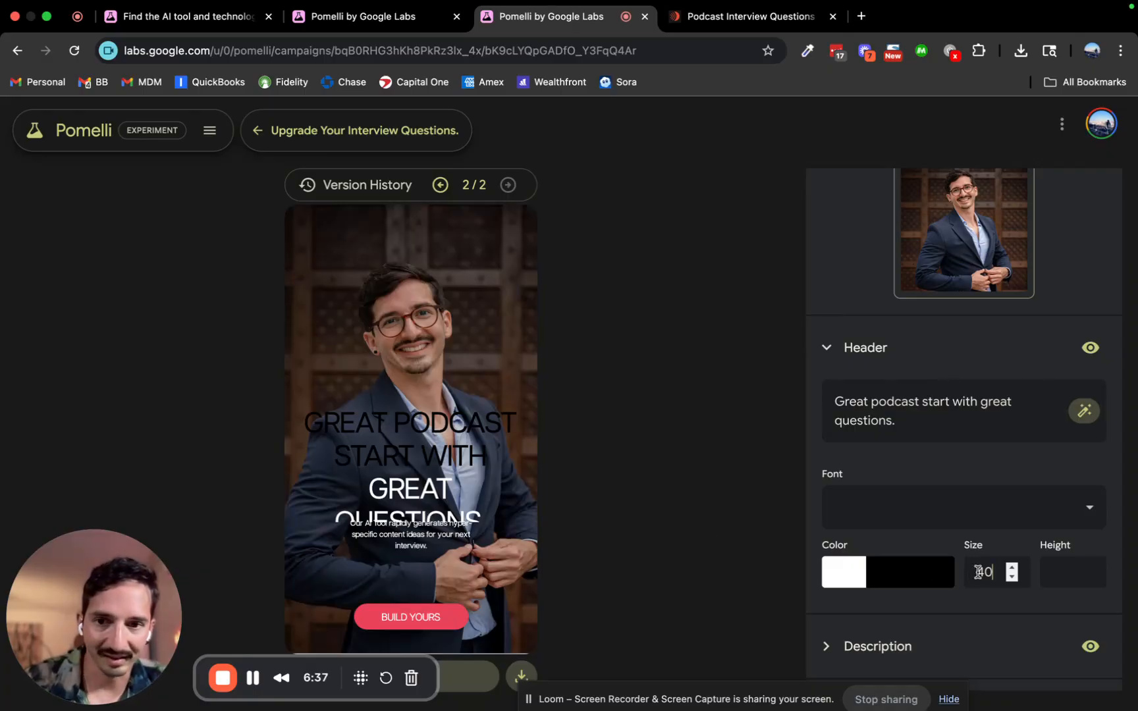
left_click(1013, 578)
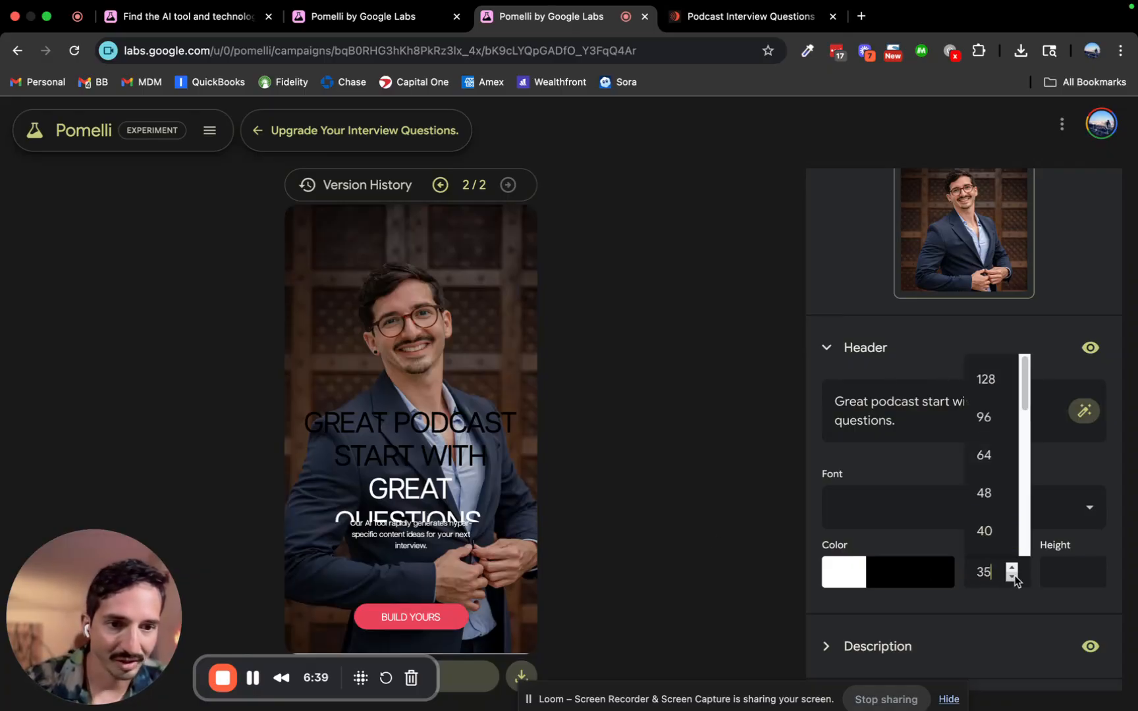
left_click(1013, 577)
left_click(1013, 577)
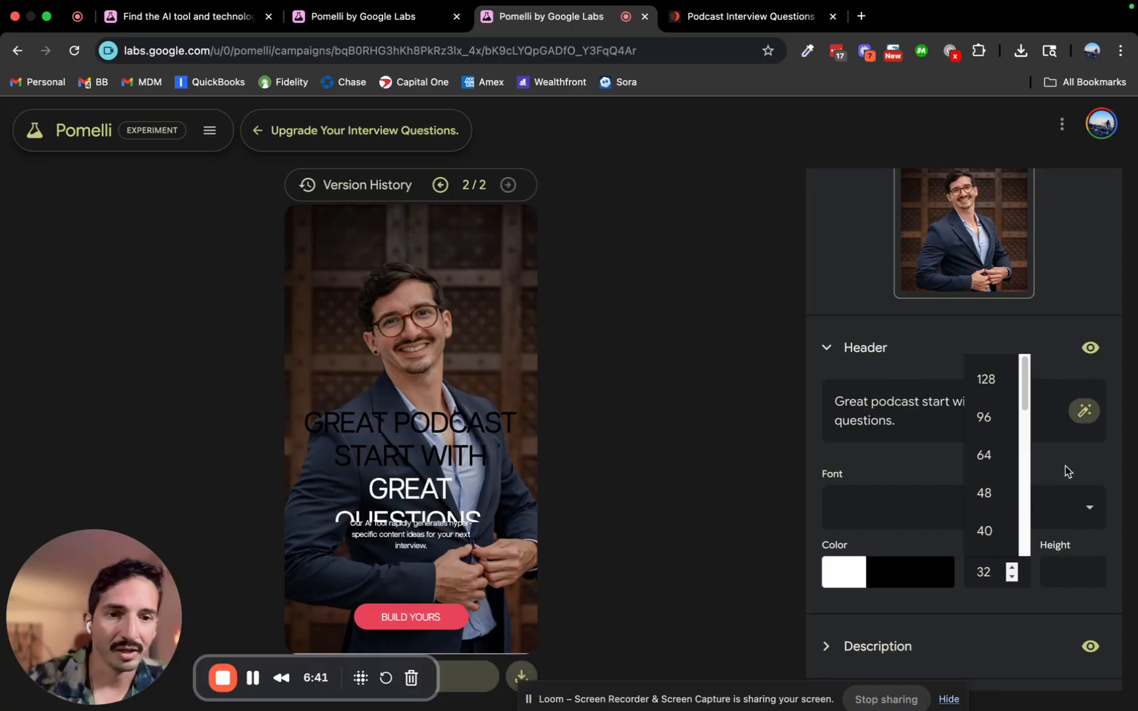
Make the entire header colour white (#ffffff).
left_click(911, 568)
left_click(909, 569)
left_click(909, 569)
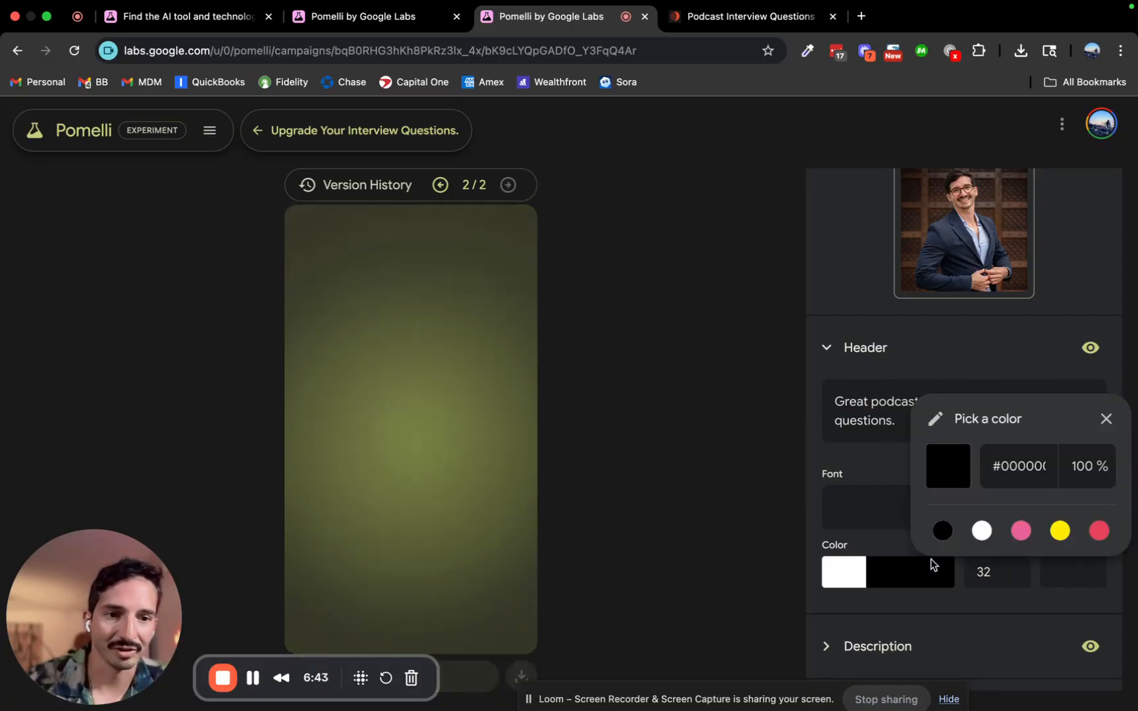
left_click(982, 531)
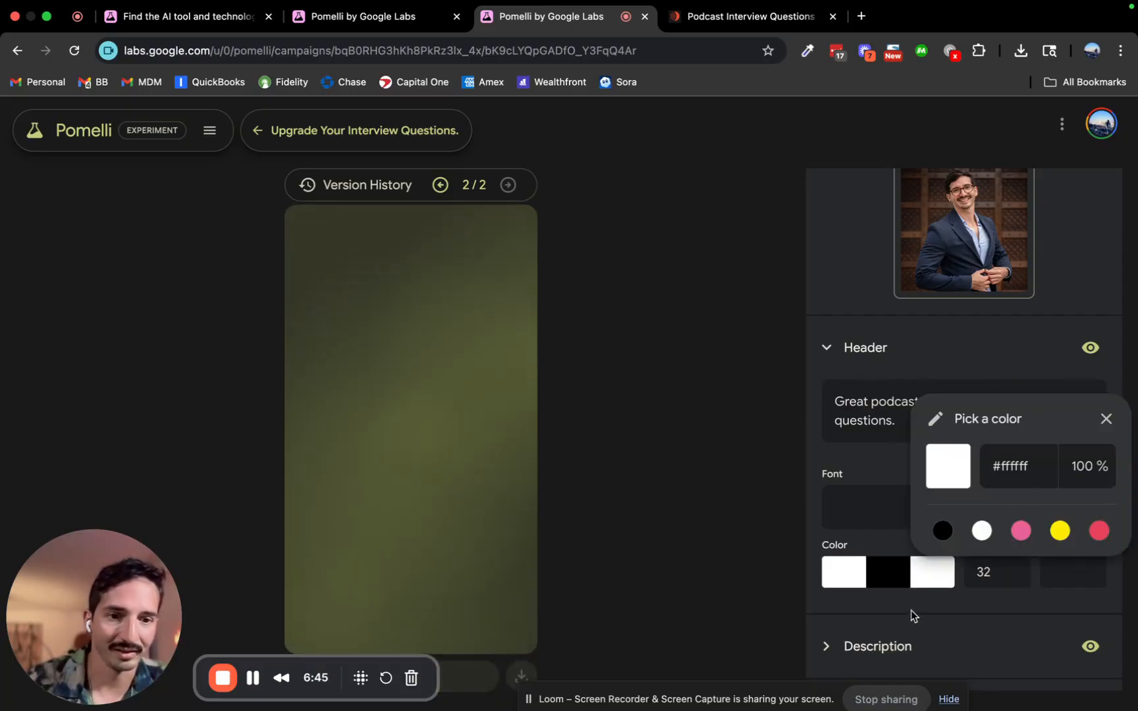
left_click(892, 577)
left_click(937, 531)
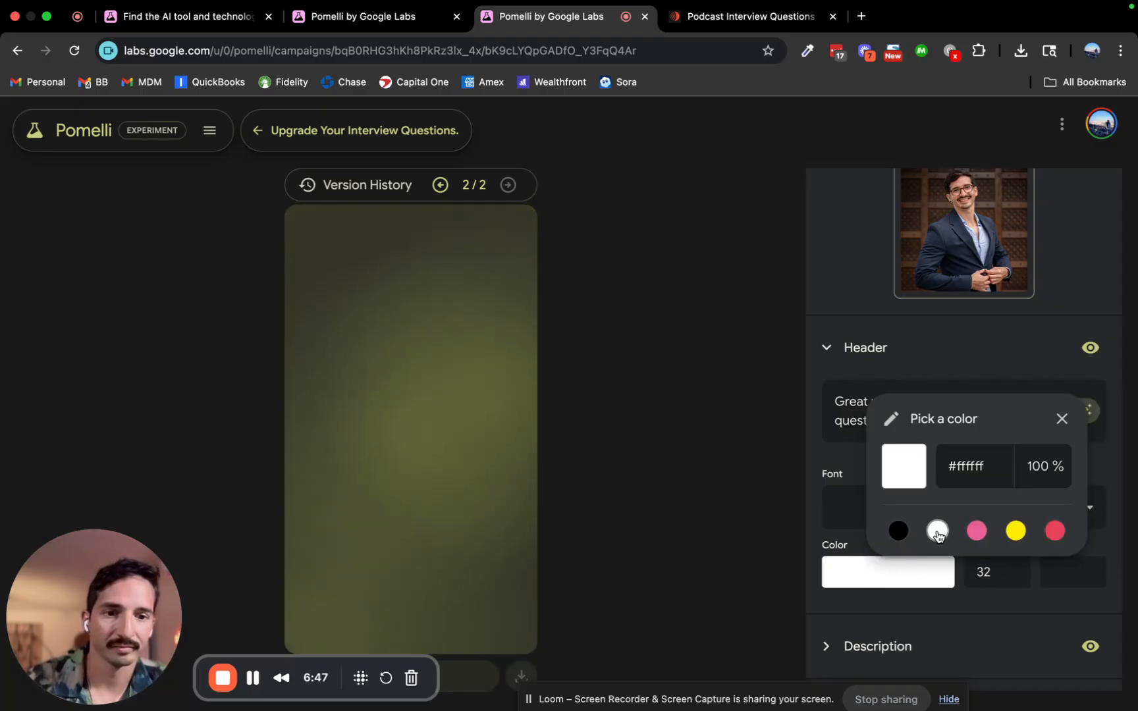
left_click(1113, 469)
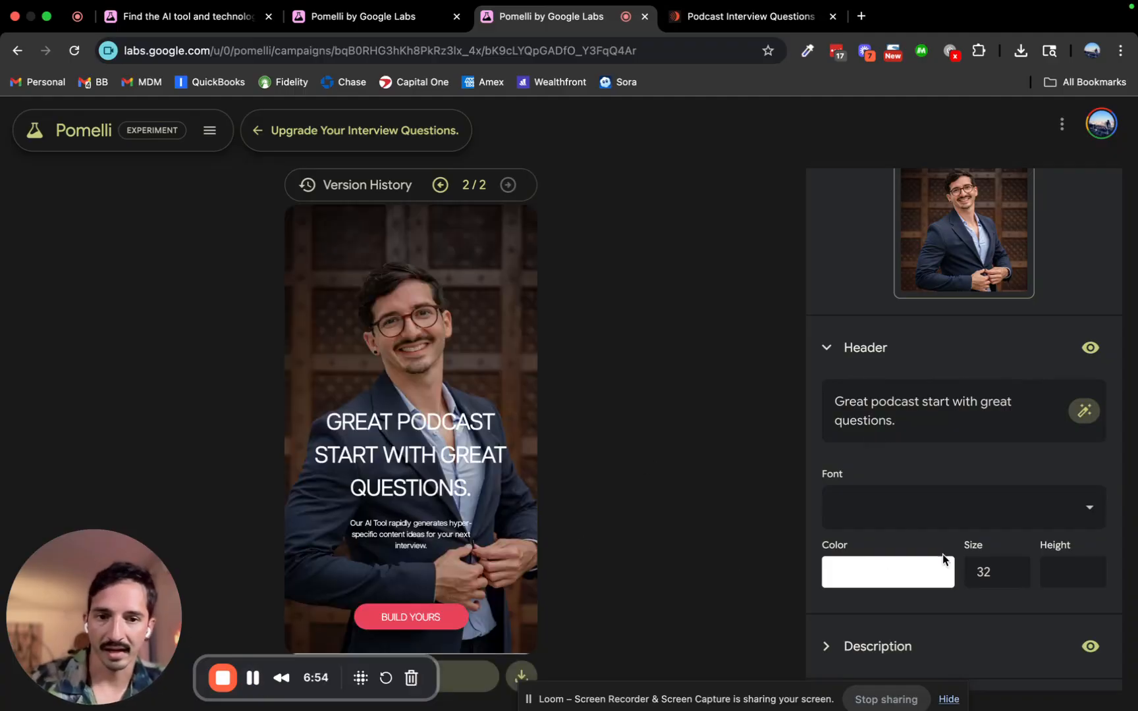
scroll(943, 558, "down", 2)
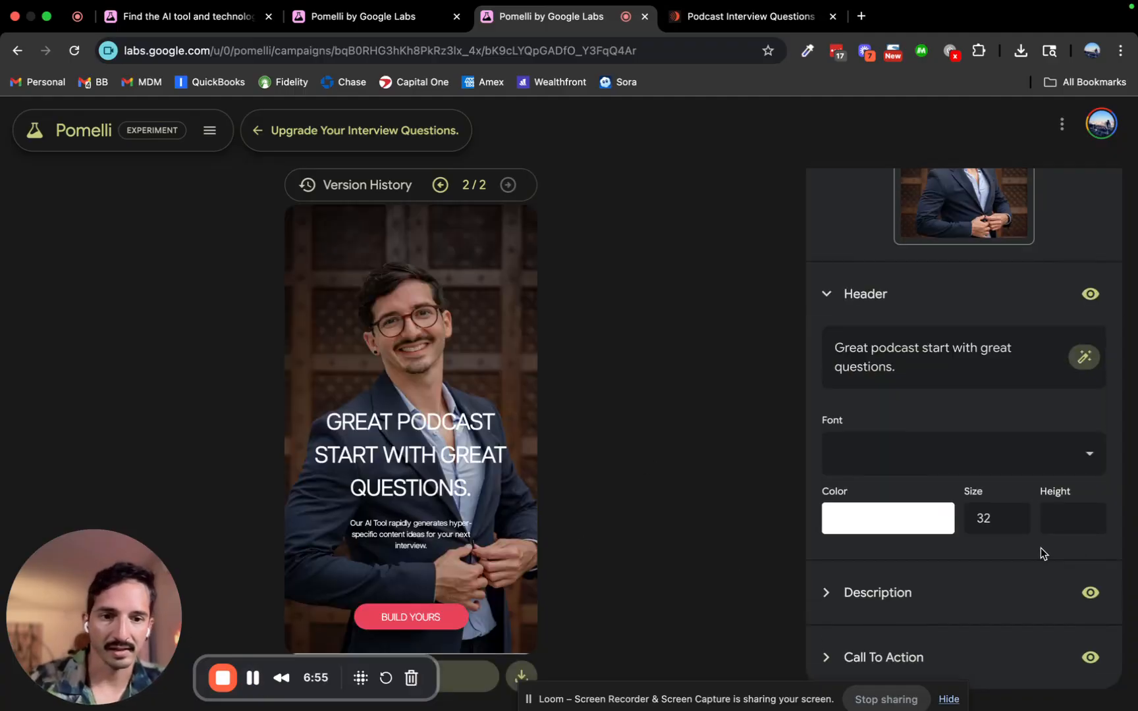
Raise the description size from 11 to 16 and its line height from 16 to 20.
left_click(832, 591)
scroll(918, 450, "down", 1)
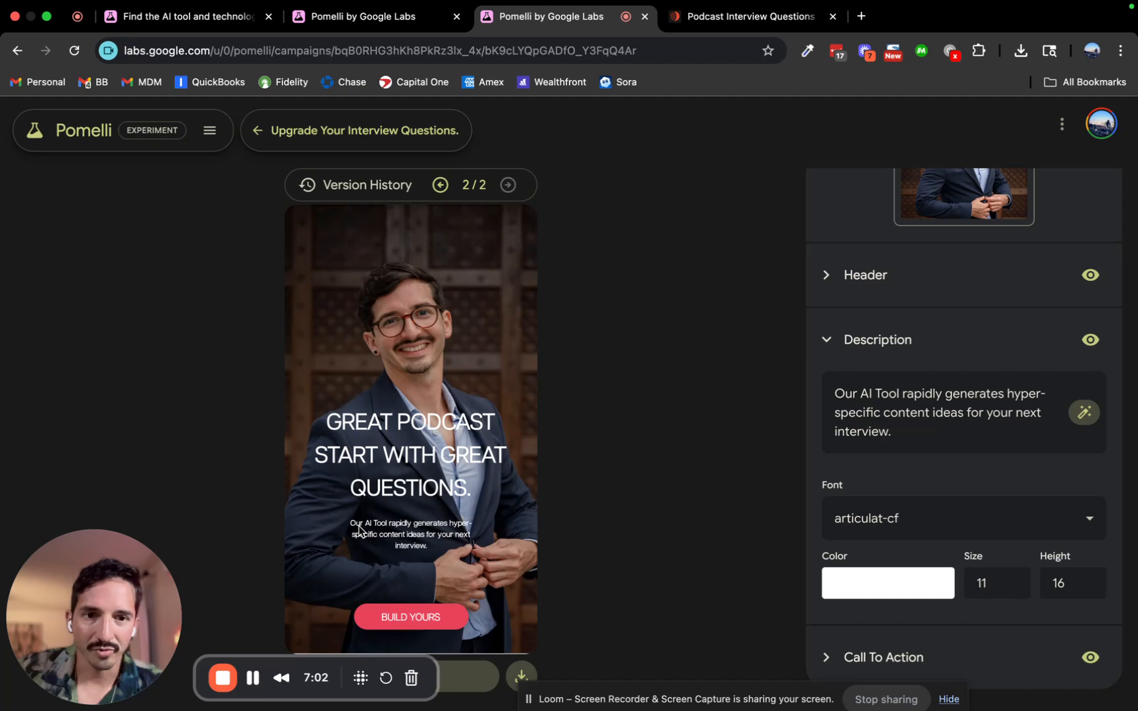
left_click(1011, 580)
left_click(1011, 581)
left_click(1011, 581)
left_click(1011, 580)
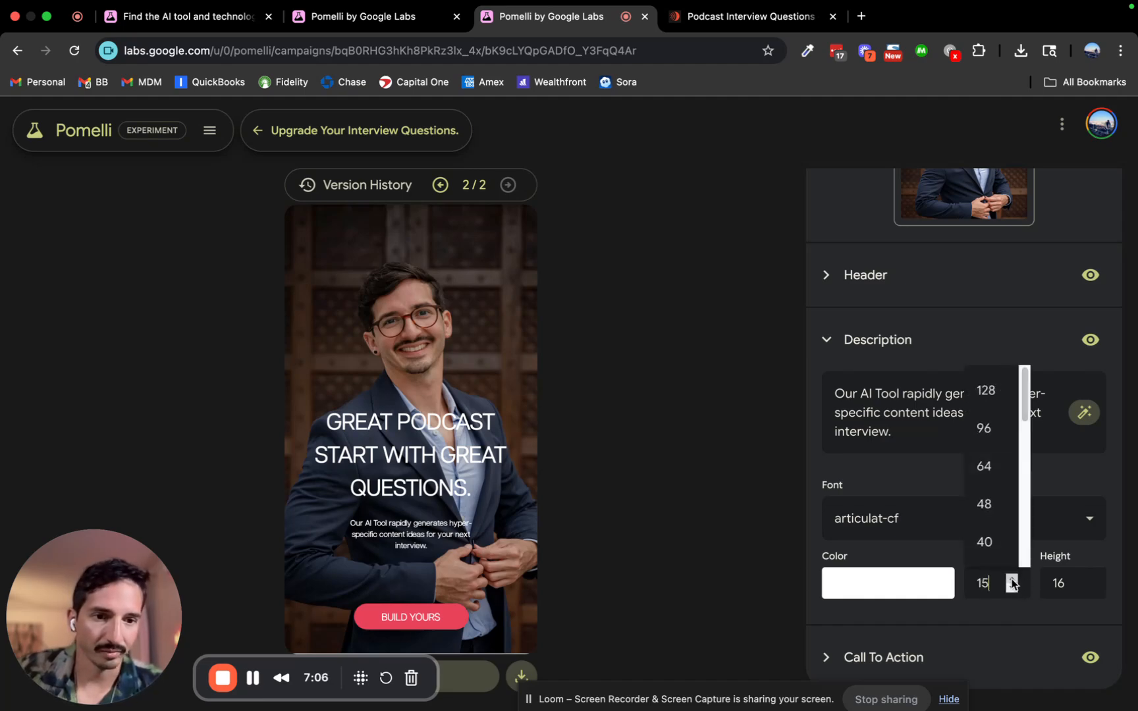
left_click(1012, 580)
left_click(1088, 580)
left_click(1088, 580)
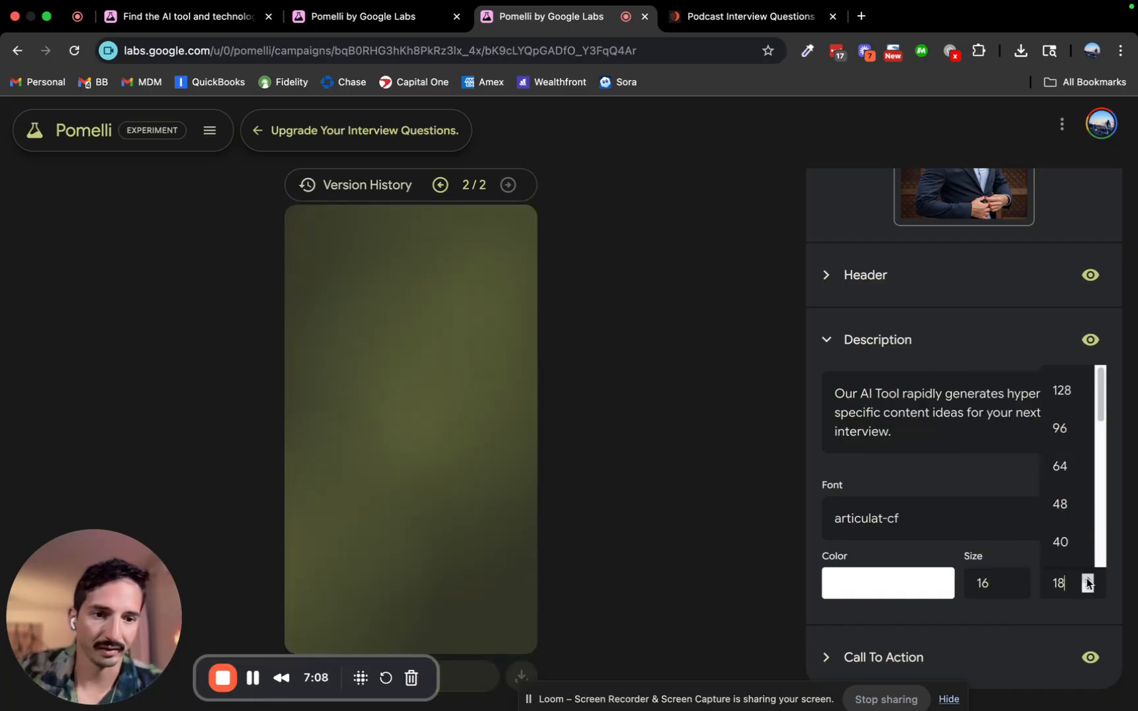
left_click(1087, 580)
left_click(1087, 579)
left_click(1110, 584)
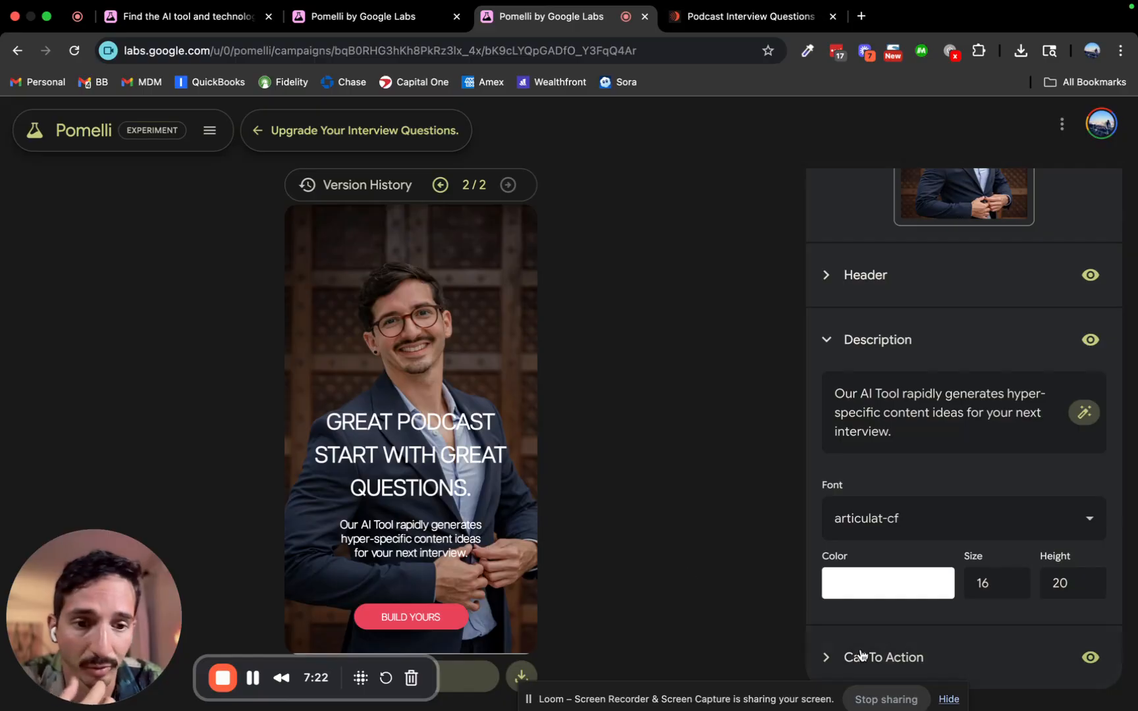
Replace the call-to-action text BUILD YOURS with 'ACCESS FREE TOOL'.
left_click(827, 658)
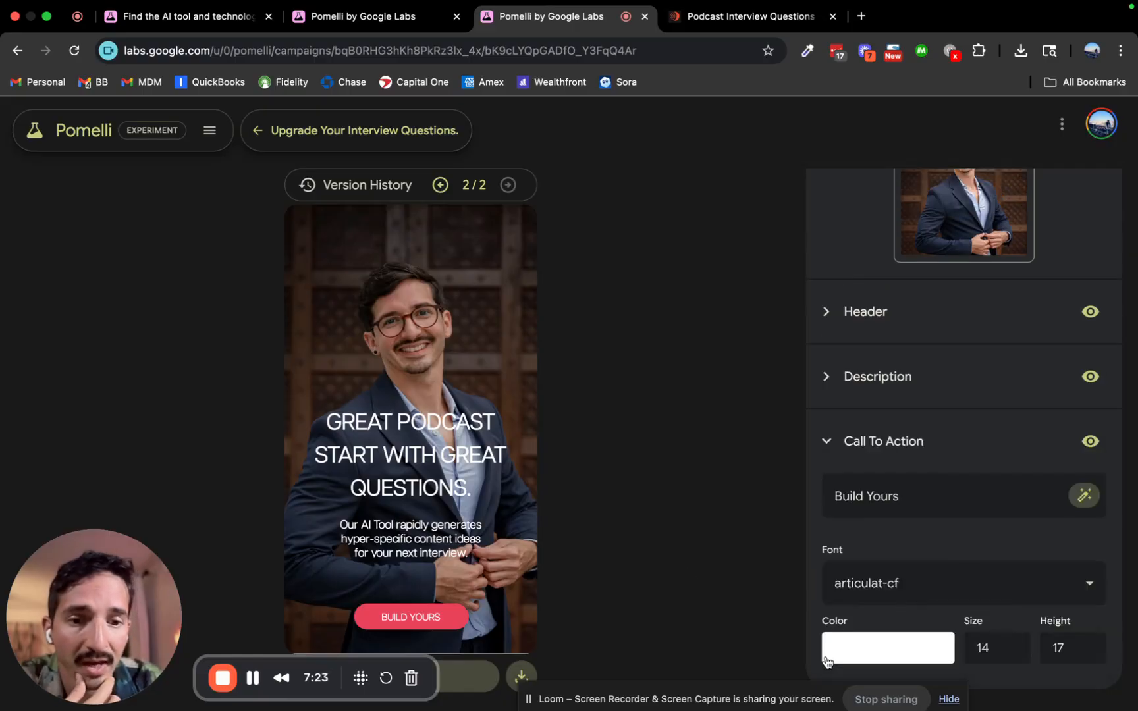
triple_click(894, 500)
type("ACESS")
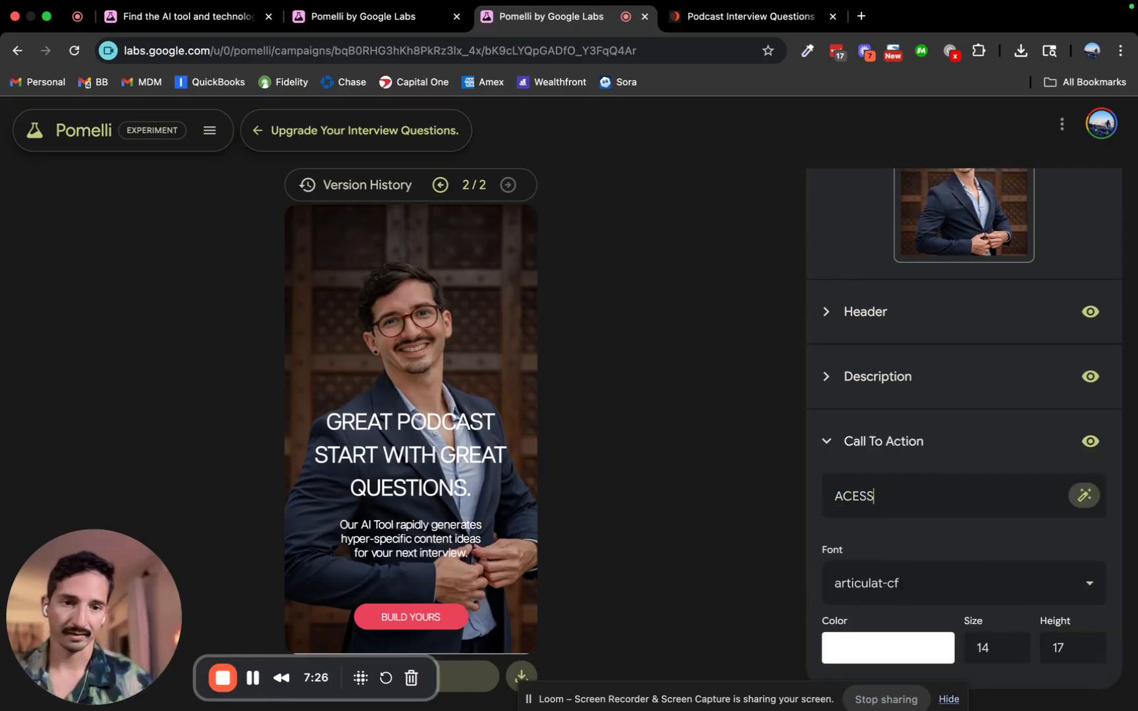
key("BackSpace")
key("BackSpace")
key("BackSpace")
type("CESS FREE TOOL")
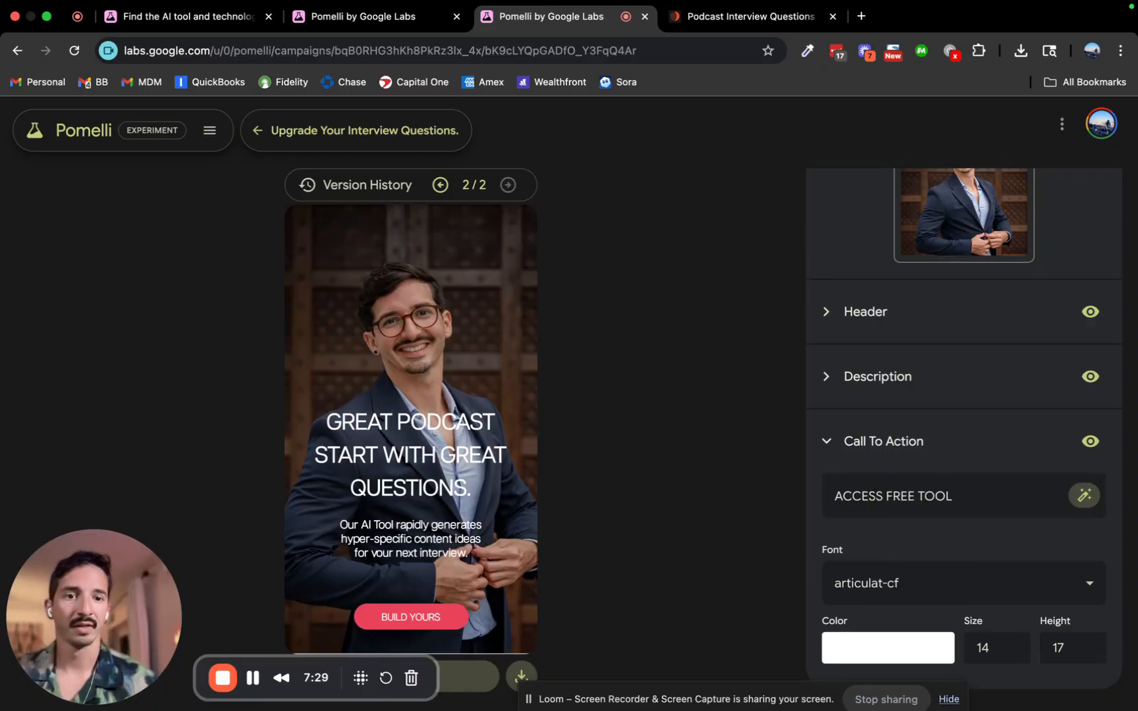
left_click(982, 459)
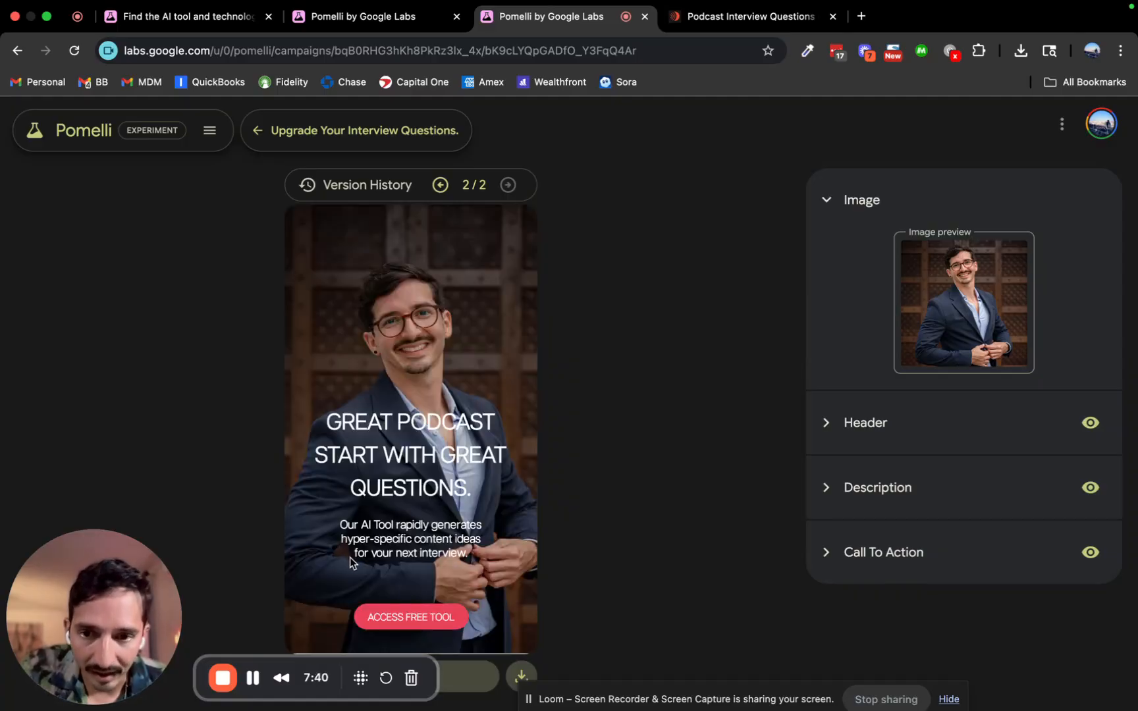
mouse_move(962, 251)
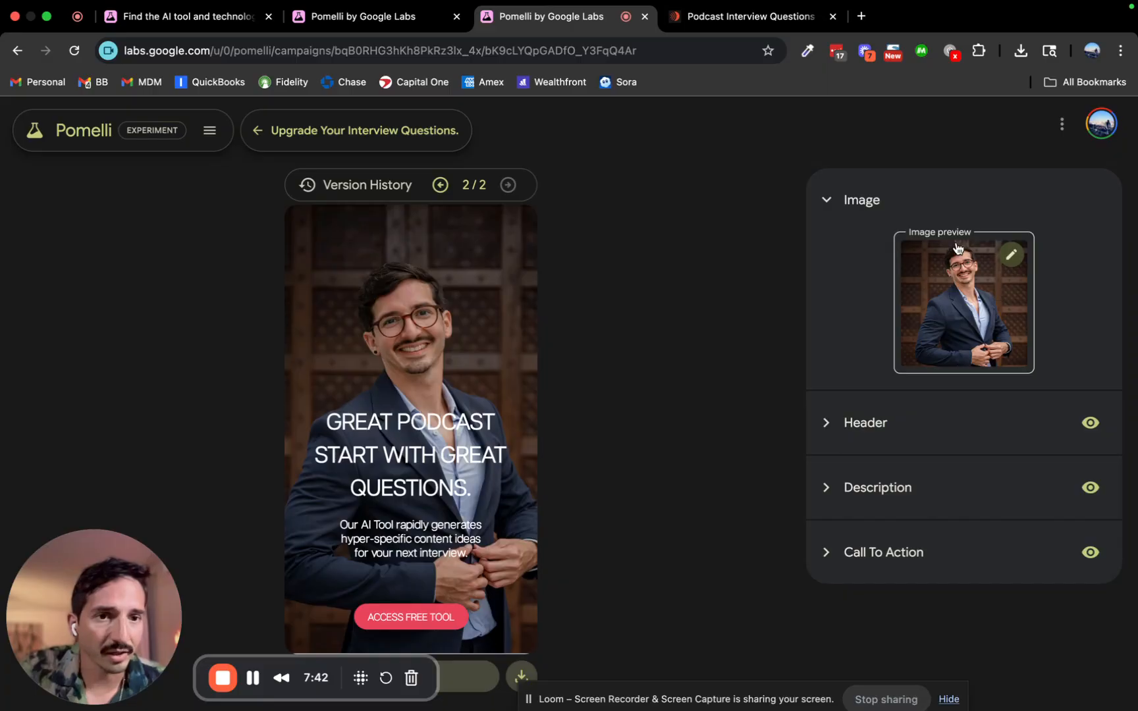
Generate background images from the prompt 'Create an image of a person interviewing someone for a podcast.'.
left_click(1012, 257)
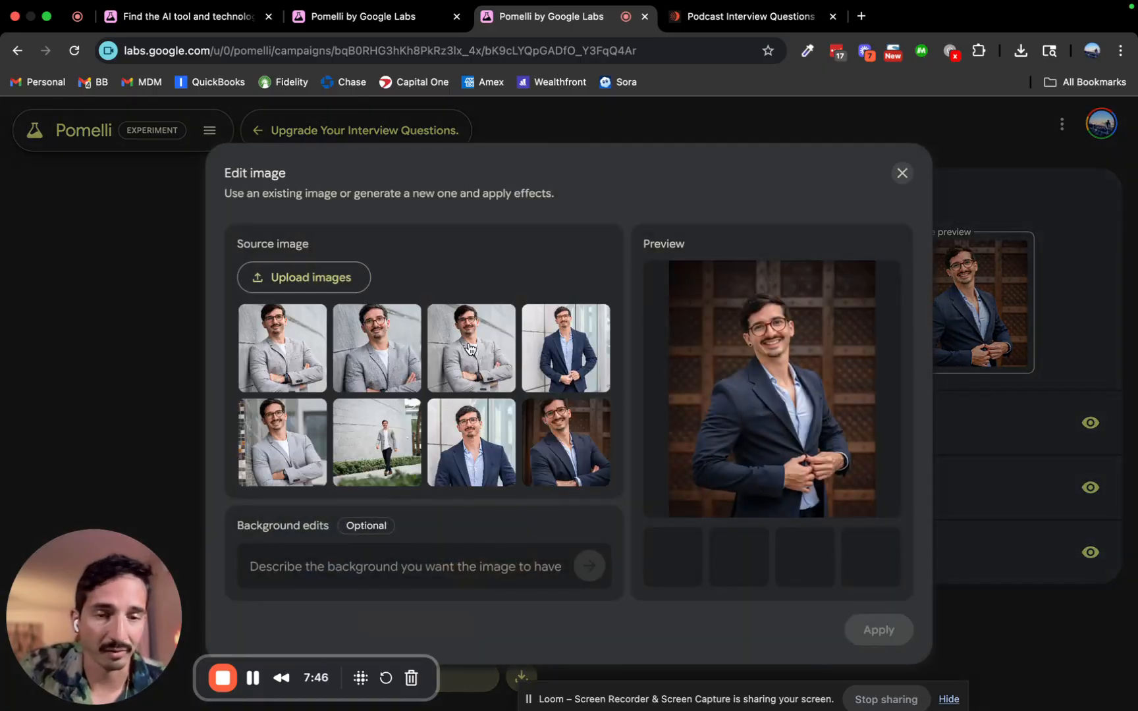
scroll(470, 349, "down", 8)
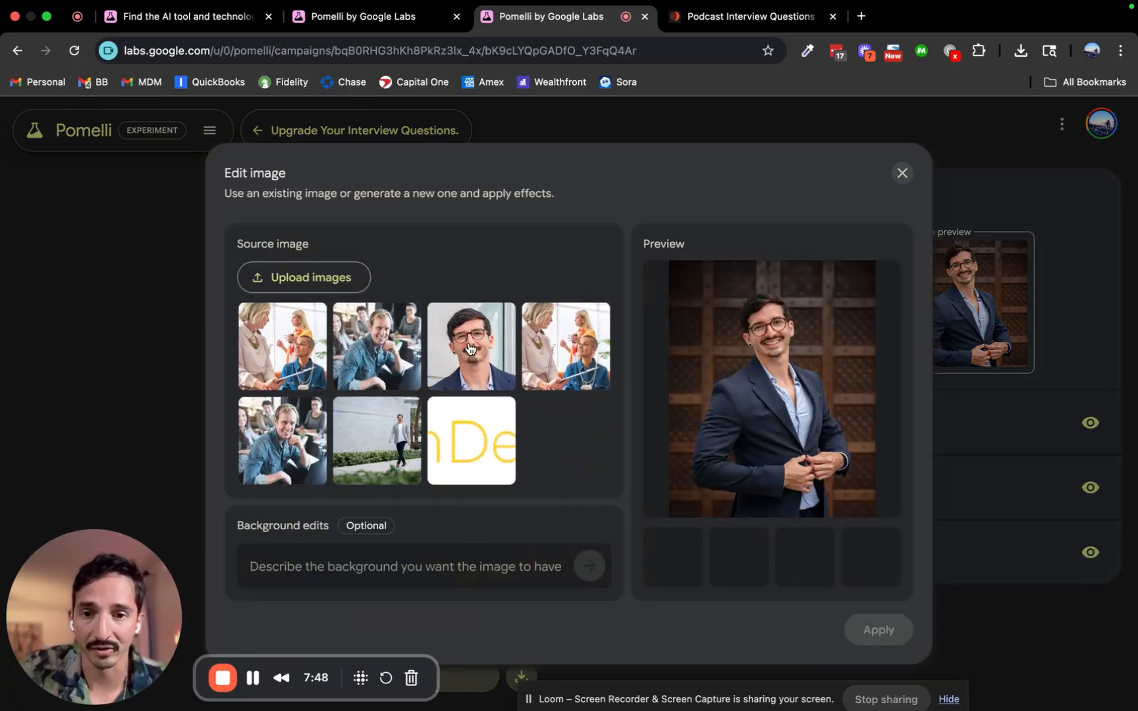
scroll(471, 349, "up", 8)
left_click(397, 570)
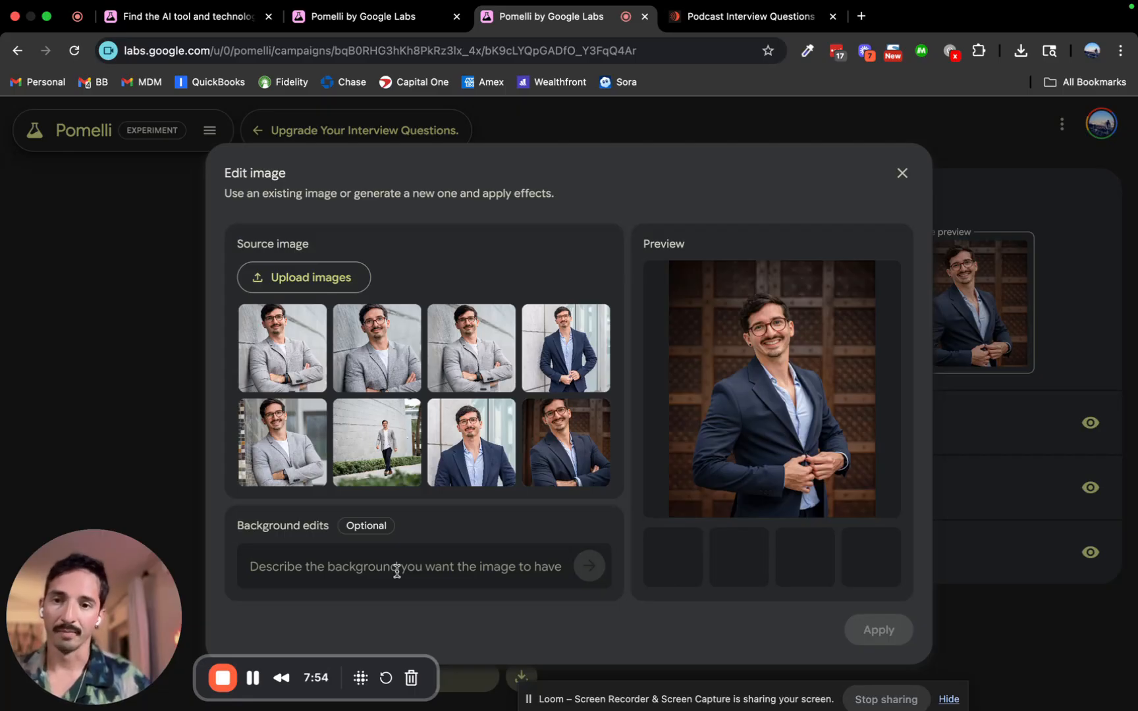
type("Create an")
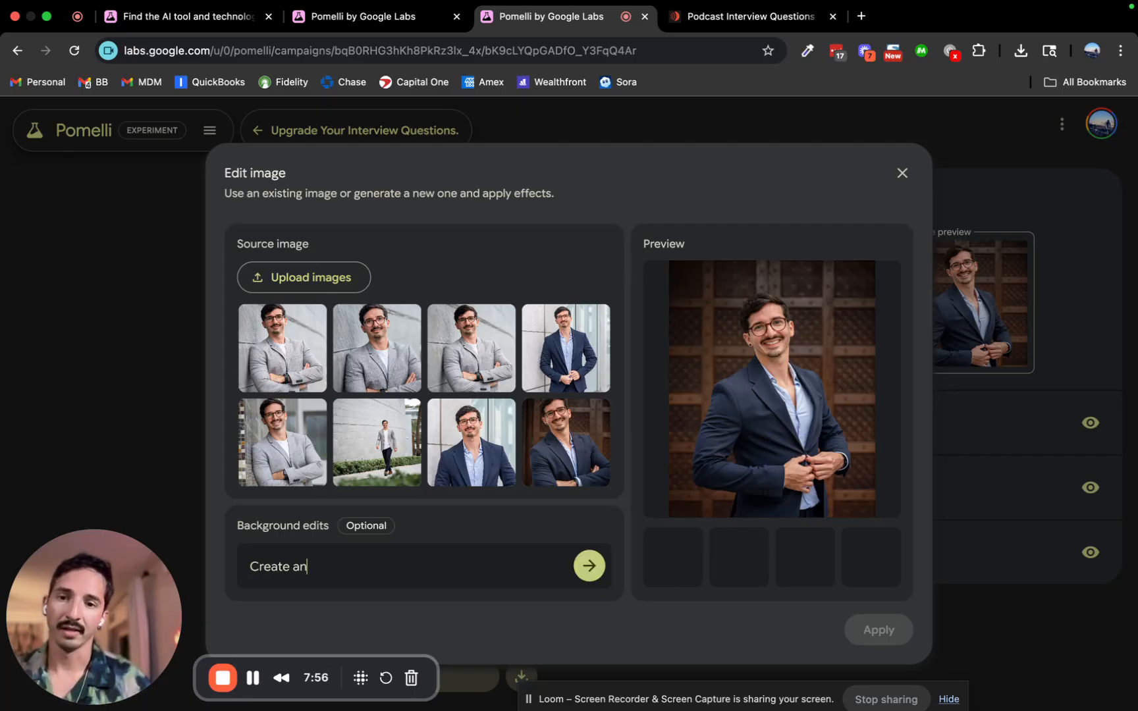
type(" image of a person")
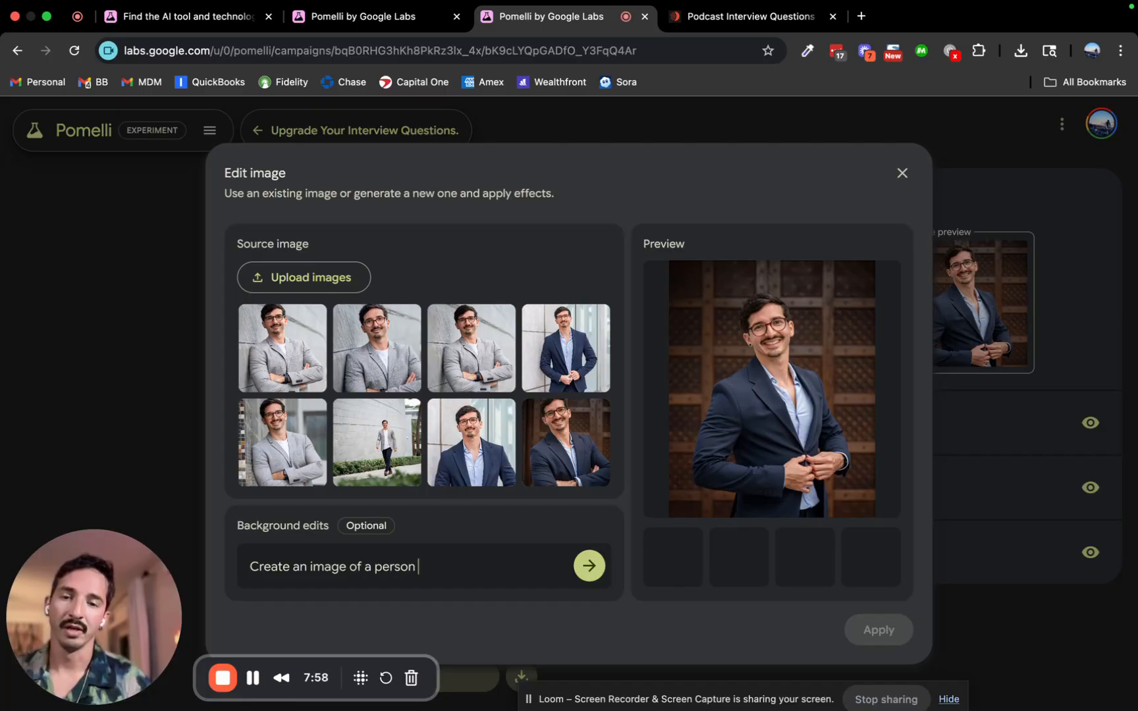
type(" inter")
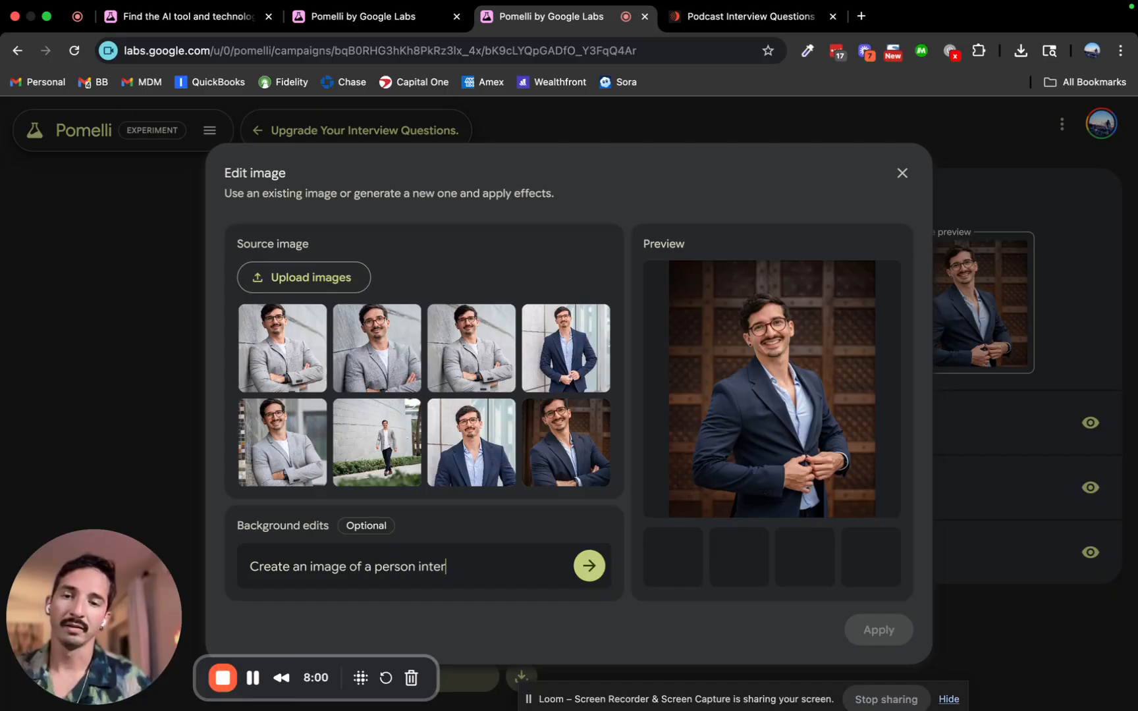
type("viewin")
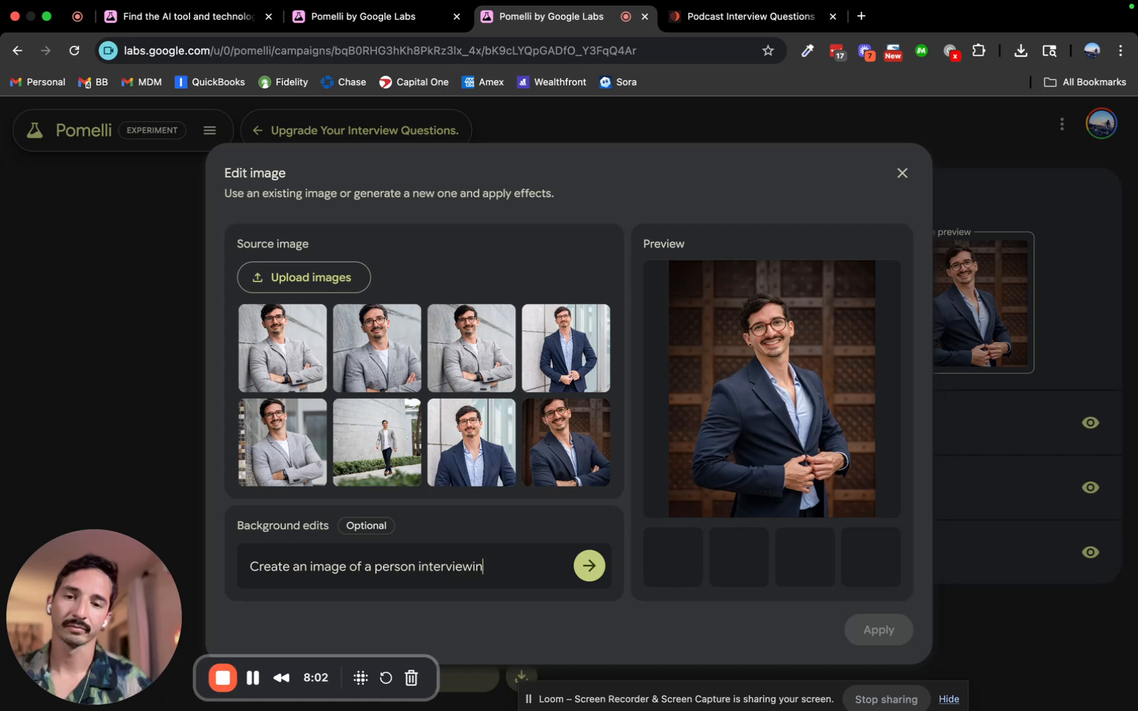
type("g someone for a podcast.")
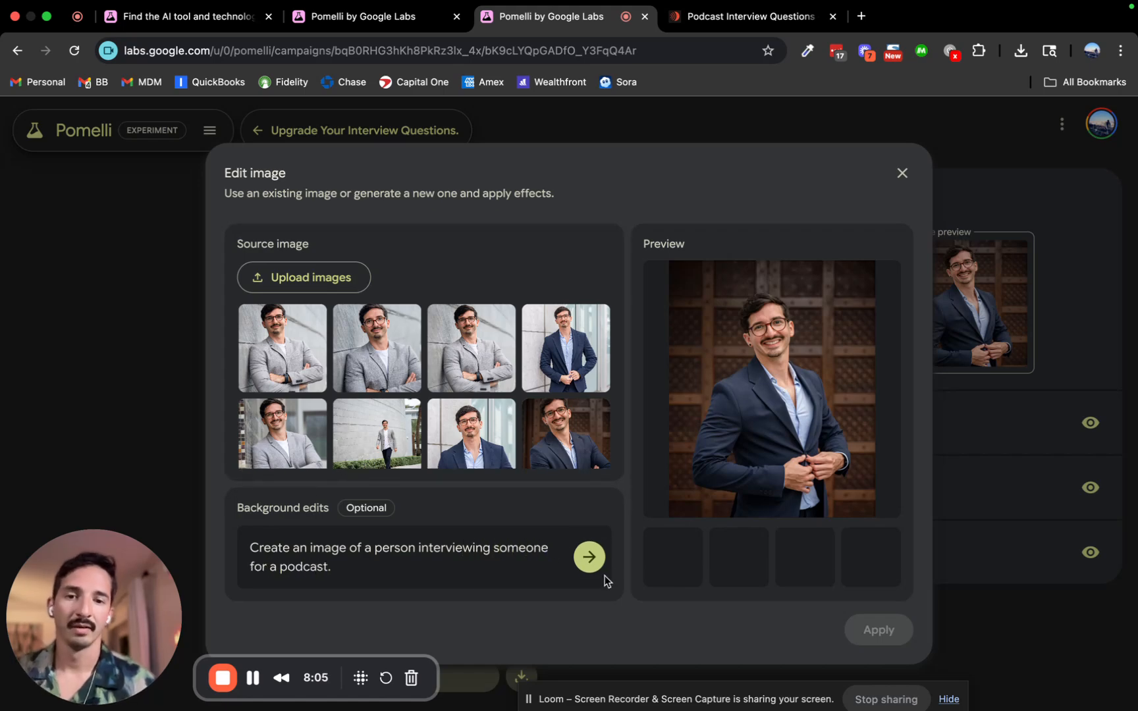
left_click(584, 560)
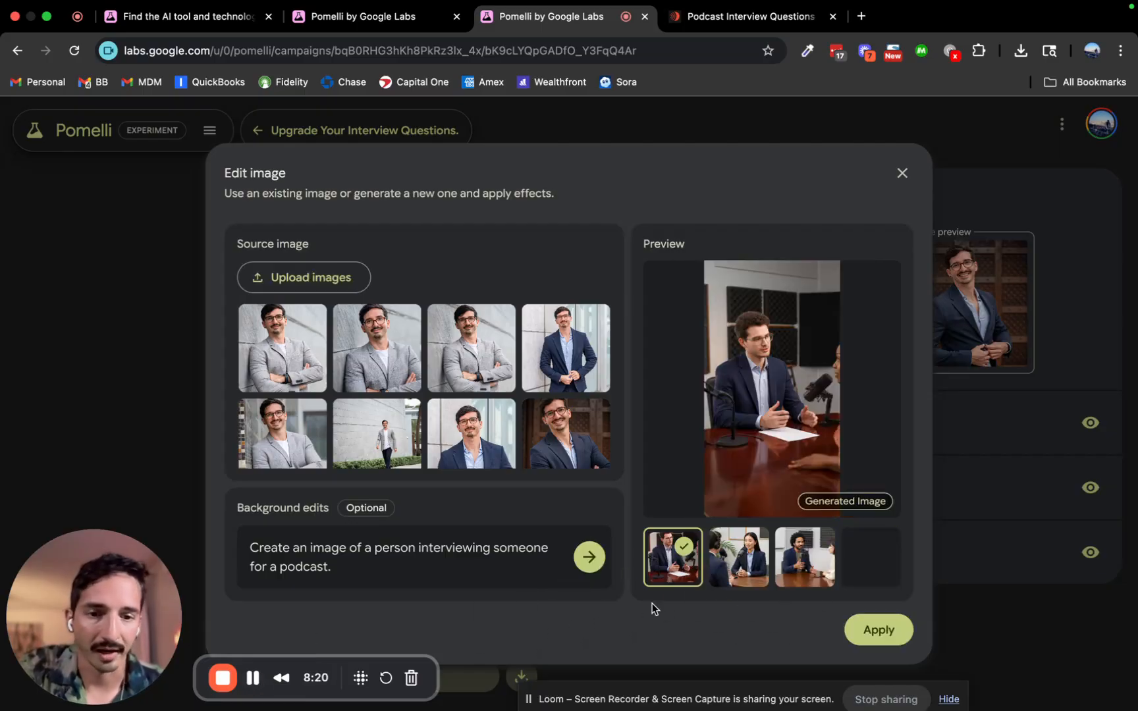
Compare the three generated images and choose the woman-interviewer one.
left_click(751, 564)
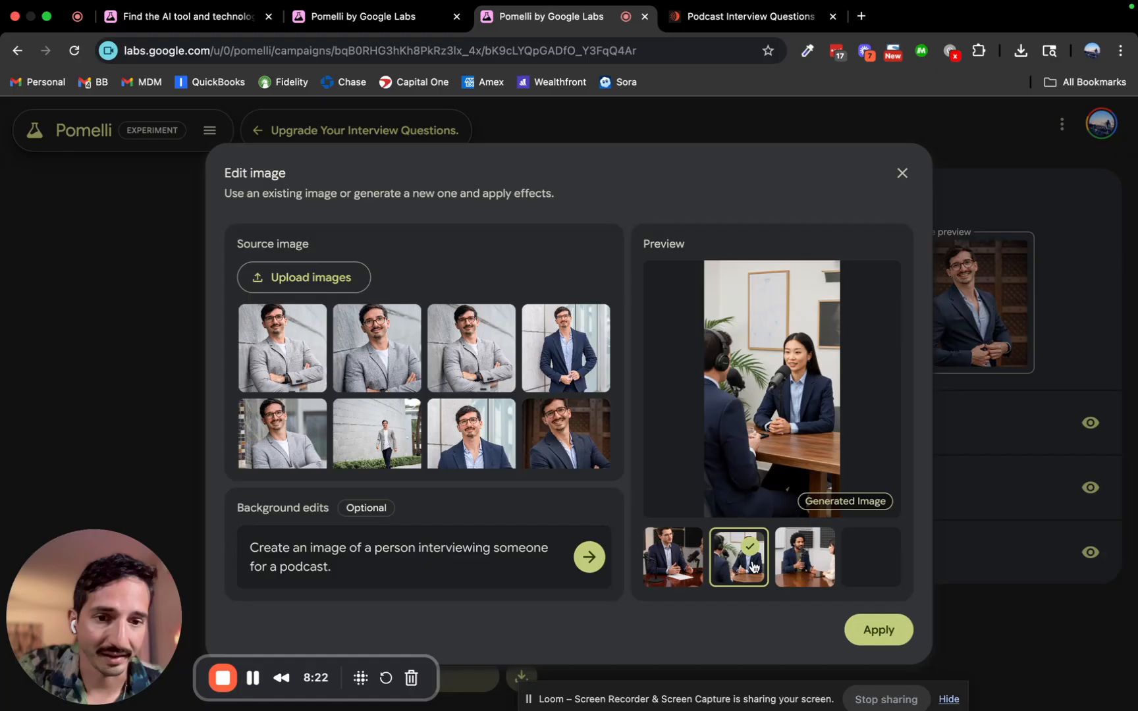
left_click(805, 568)
left_click(762, 569)
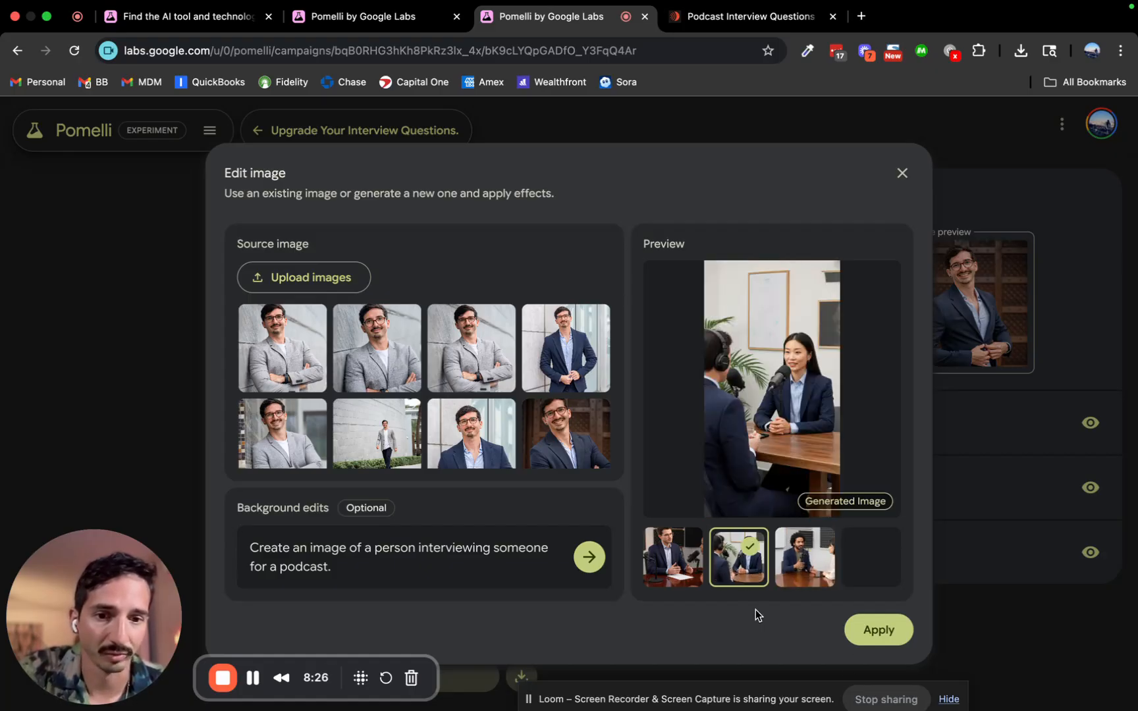
left_click(694, 575)
left_click(736, 571)
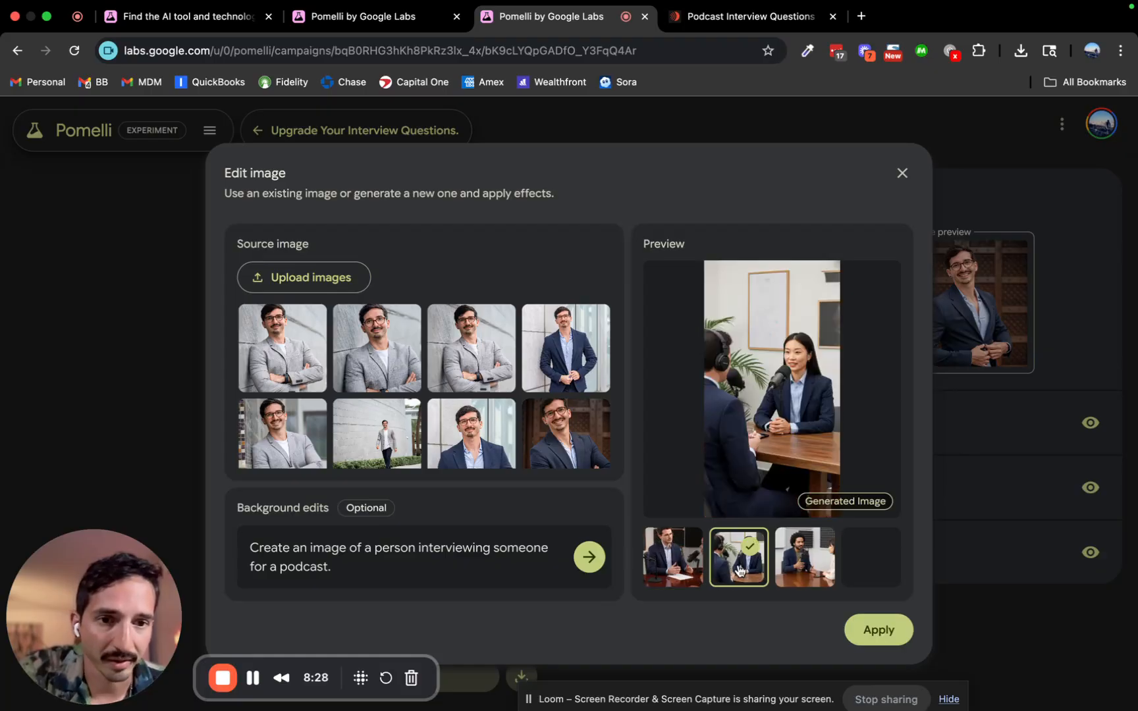
Apply the interviewer image as version 3, browse earlier versions, then check the call to action.
left_click(868, 628)
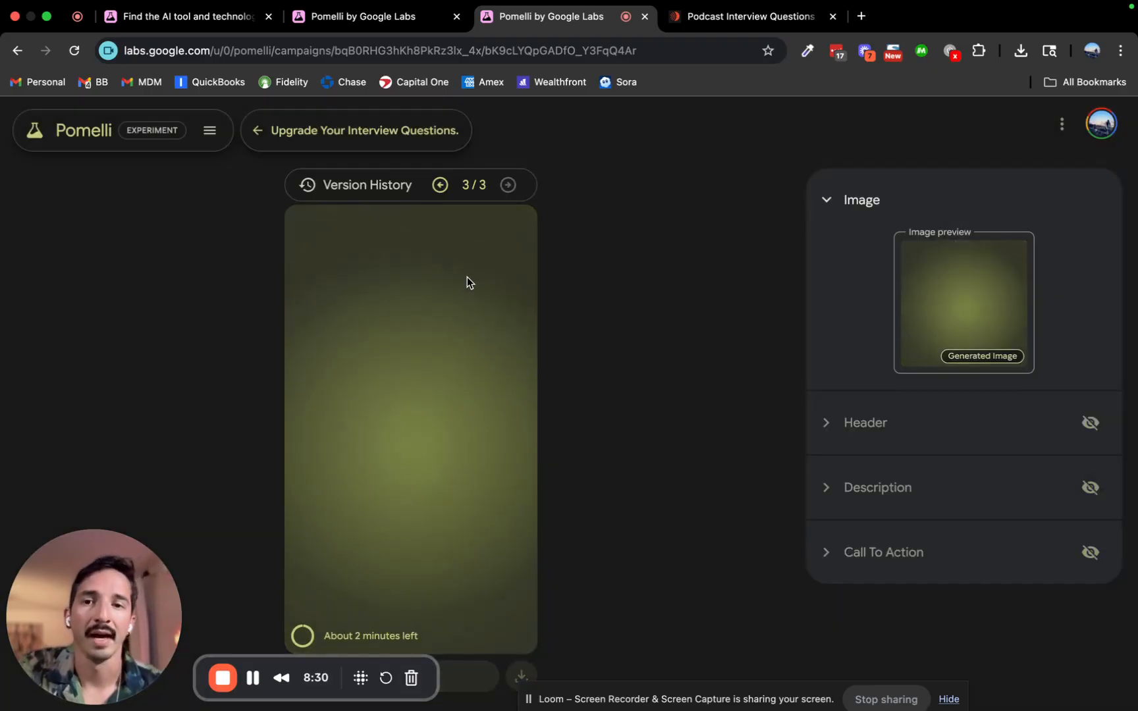
left_click(441, 185)
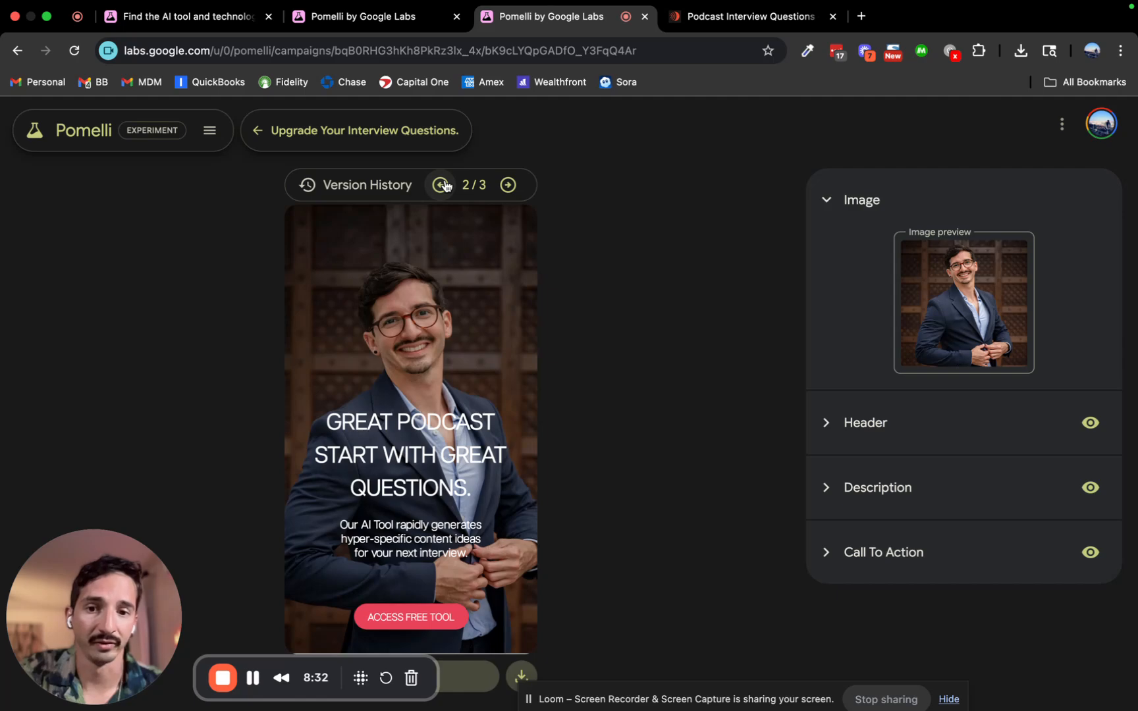
left_click(442, 185)
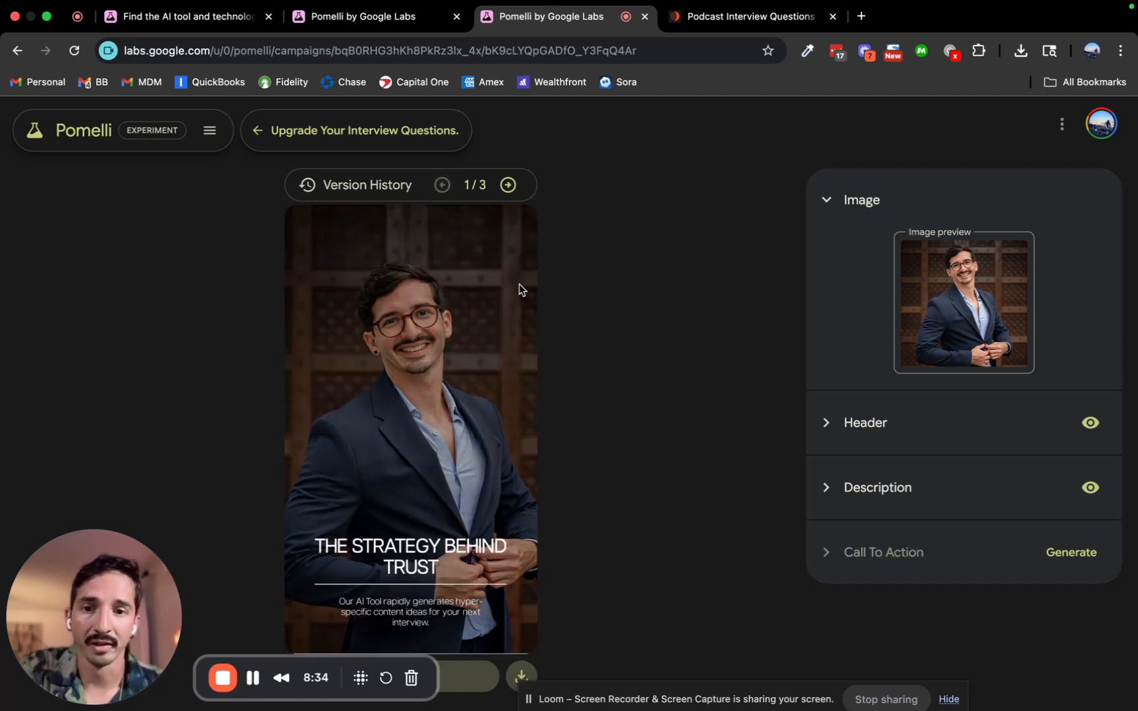
left_click(508, 186)
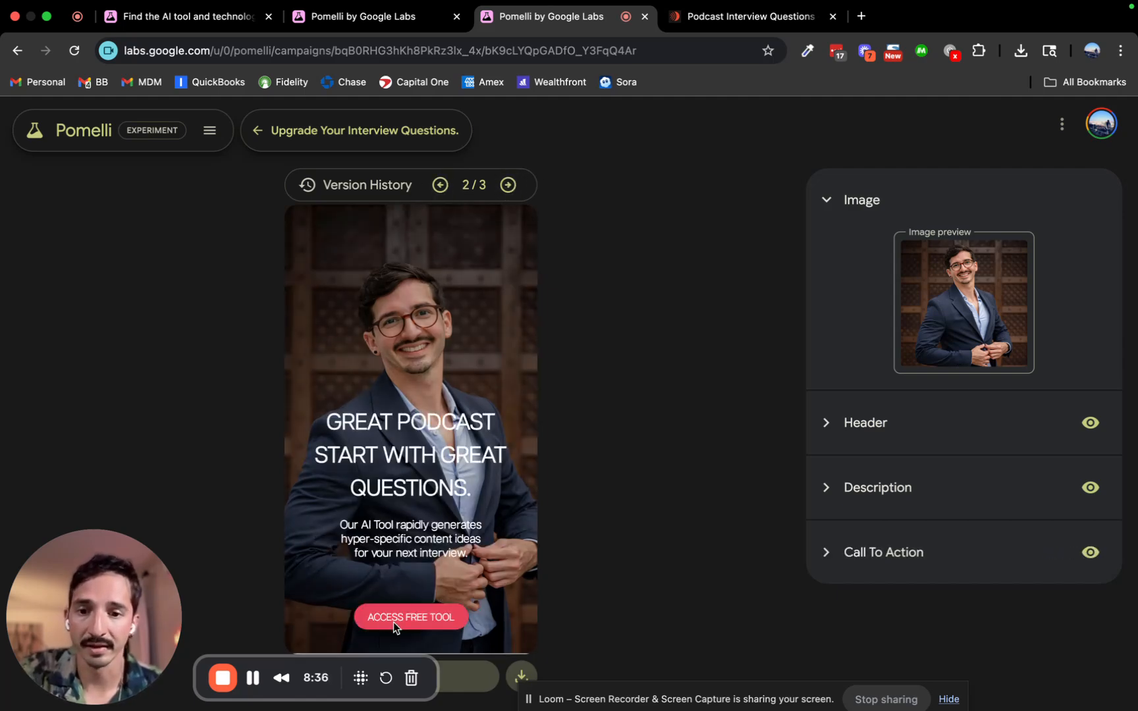
left_click(507, 185)
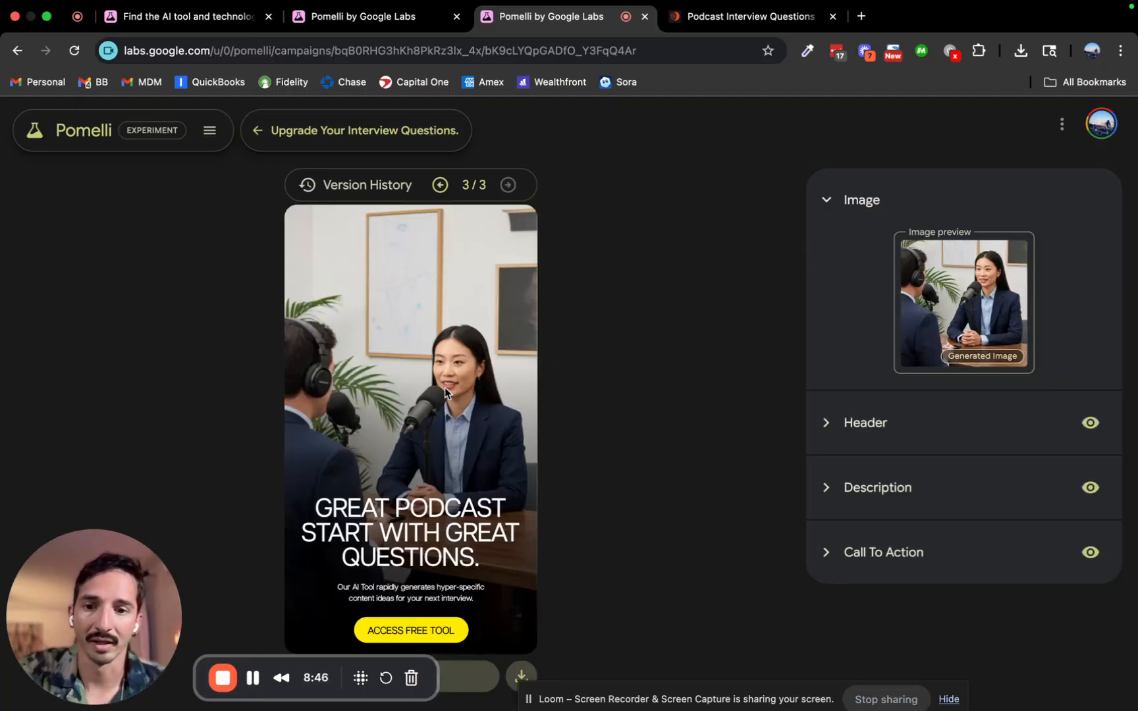
left_click(828, 552)
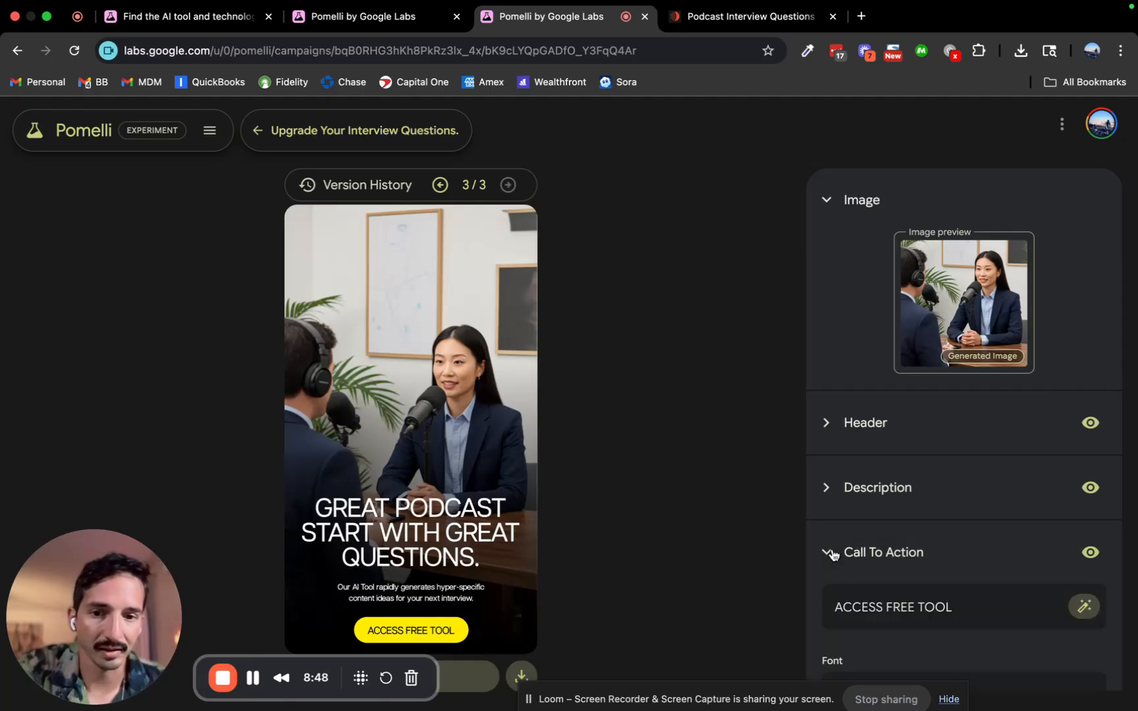
scroll(929, 586, "down", 2)
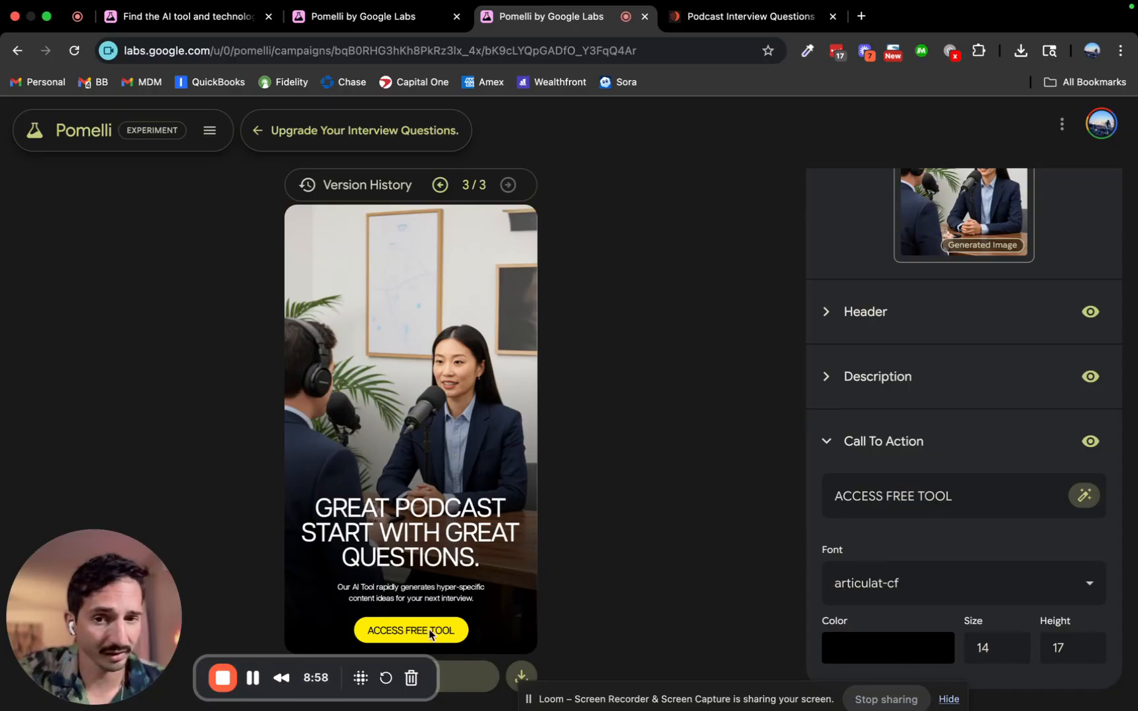
Download the creative as Tailored_Content_Zero_Drafts_version_3.png.
left_click(829, 442)
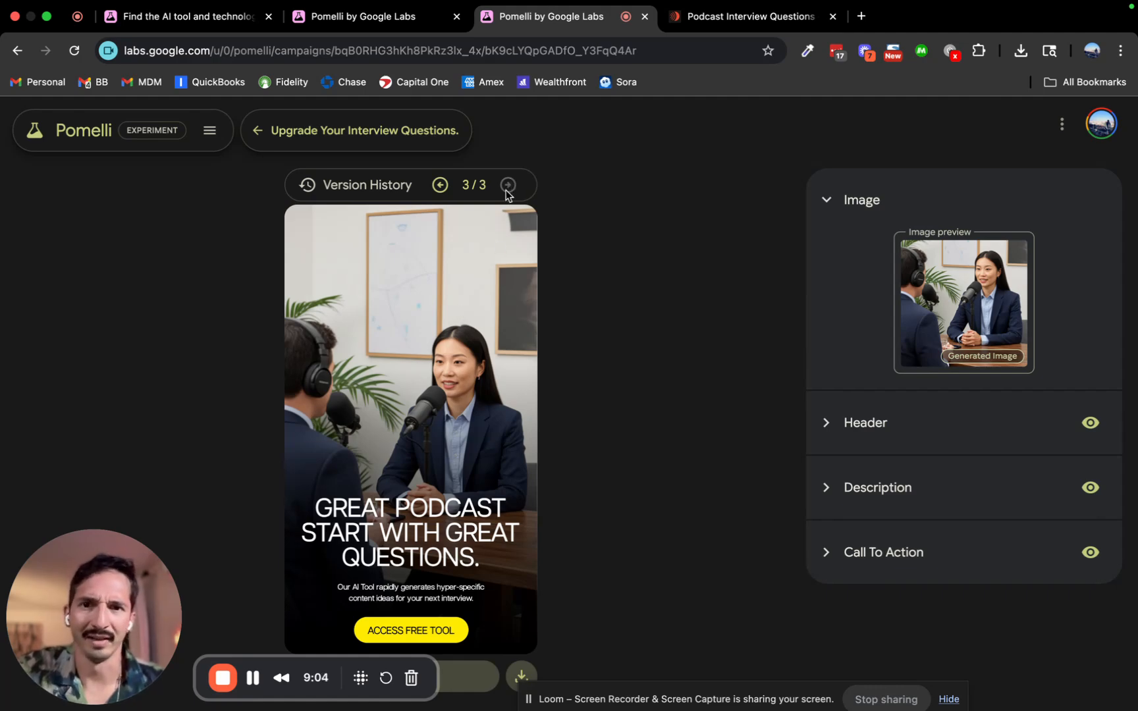
left_click_drag(529, 699, 762, 677)
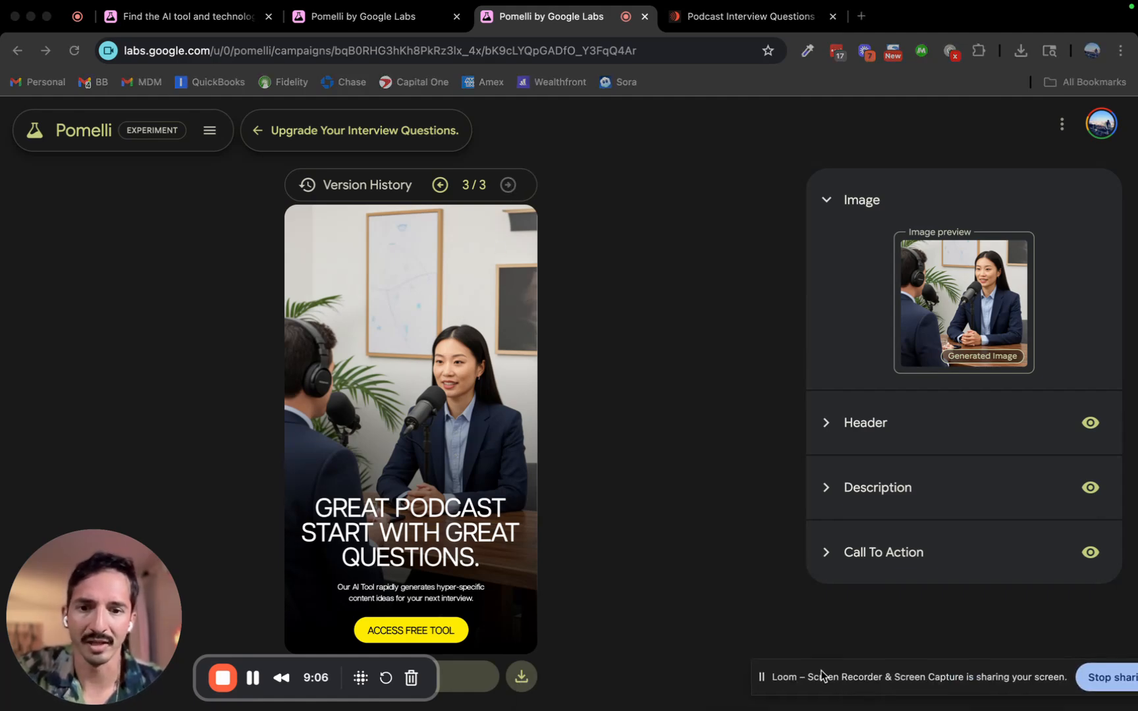
left_click_drag(79, 569, 96, 280)
left_click(522, 679)
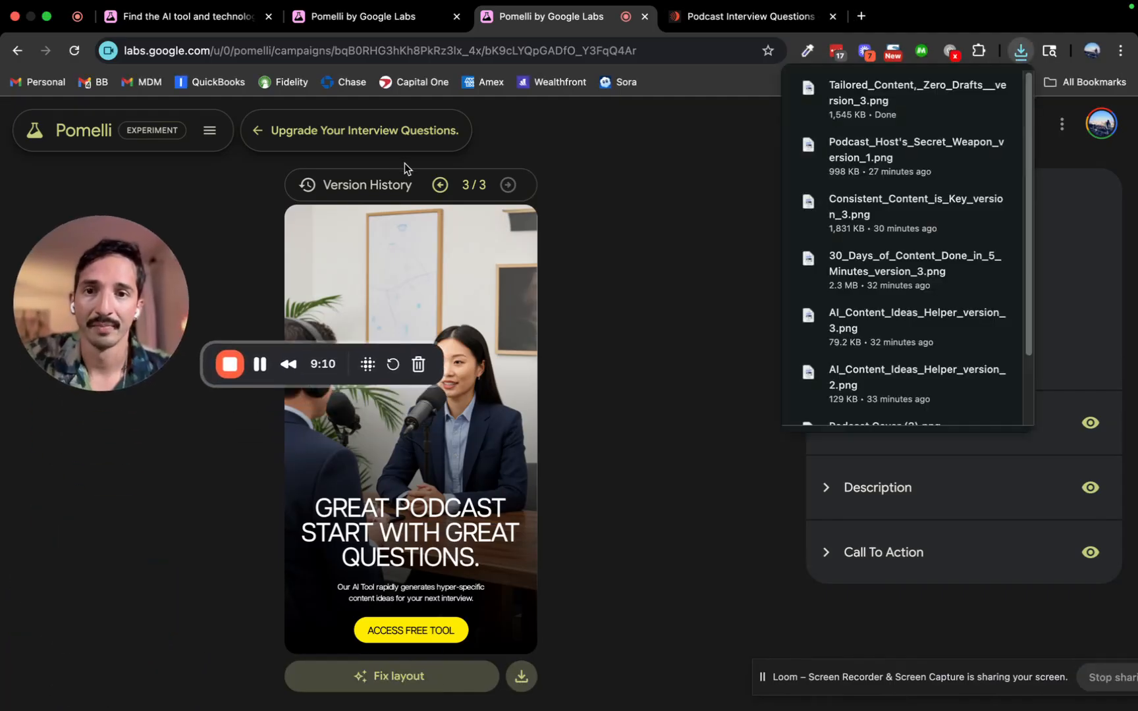
Go back to the Campaign page showing all the creatives.
left_click(440, 185)
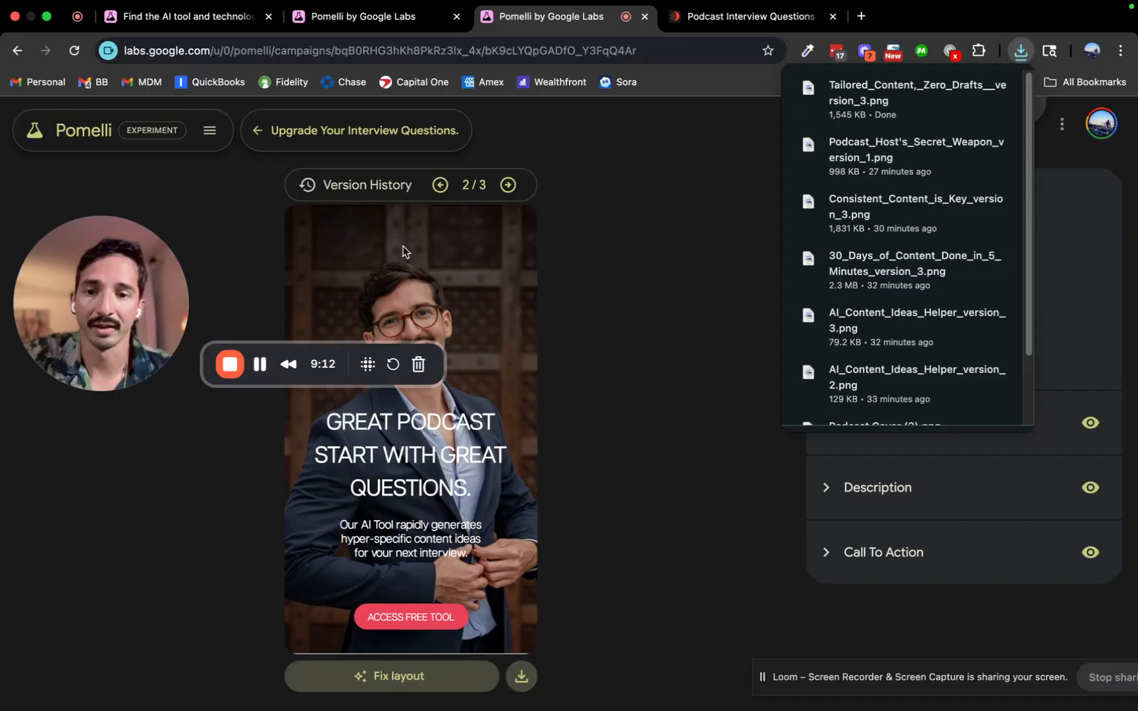
left_click(442, 186)
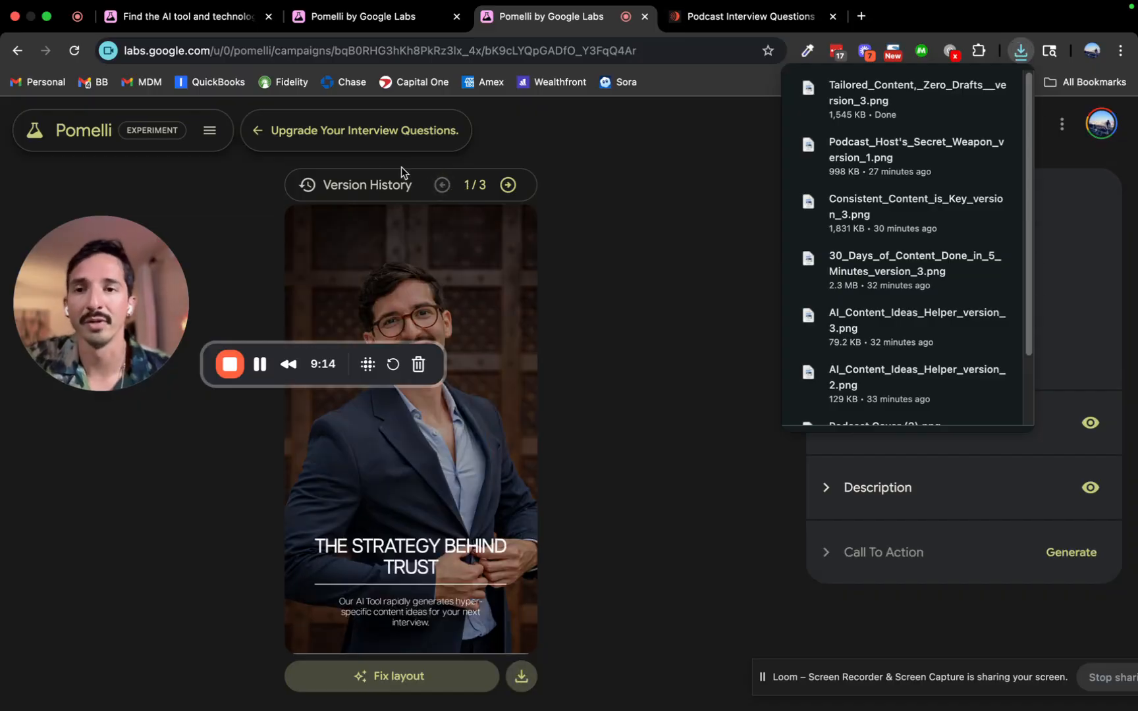
left_click(268, 131)
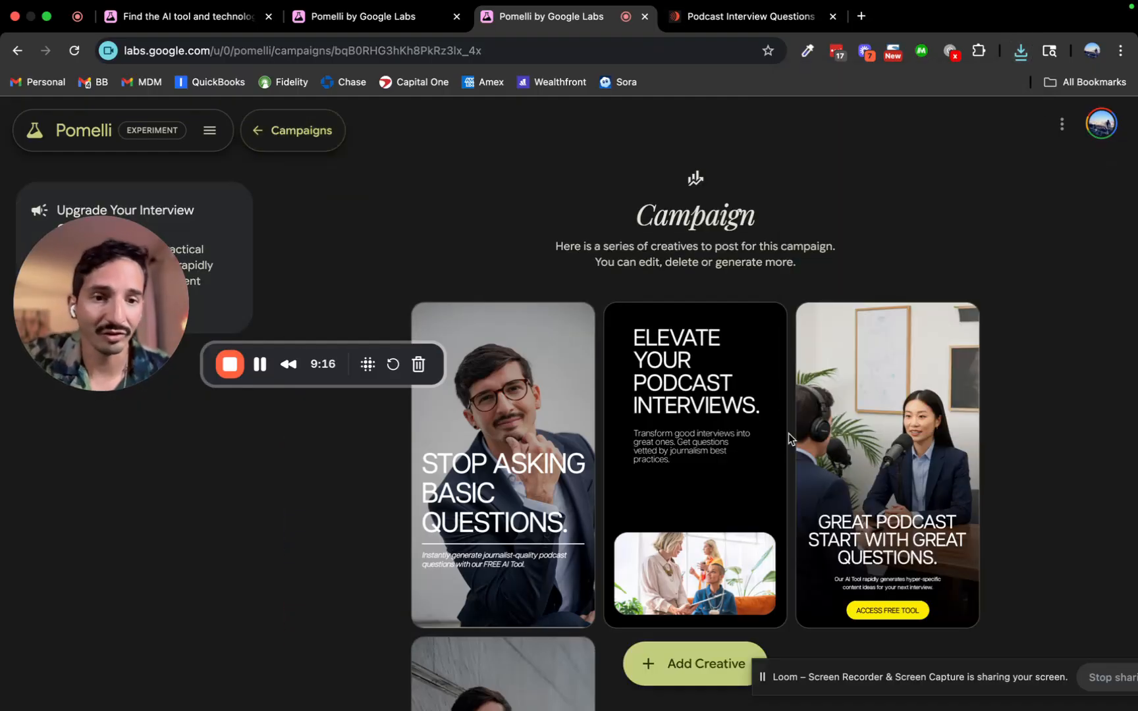
Generate a call to action for the 'Stop Asking Basic Questions.' creative.
scroll(790, 431, "down", 2)
scroll(895, 410, "down", 2)
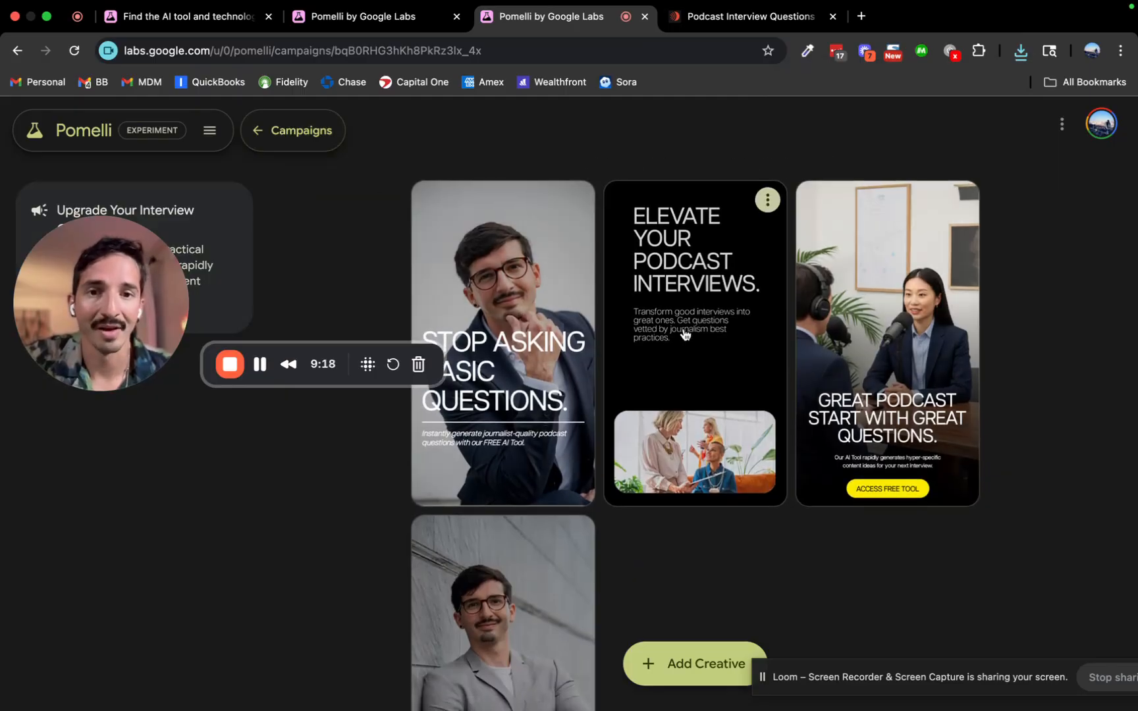
scroll(681, 330, "down", 4)
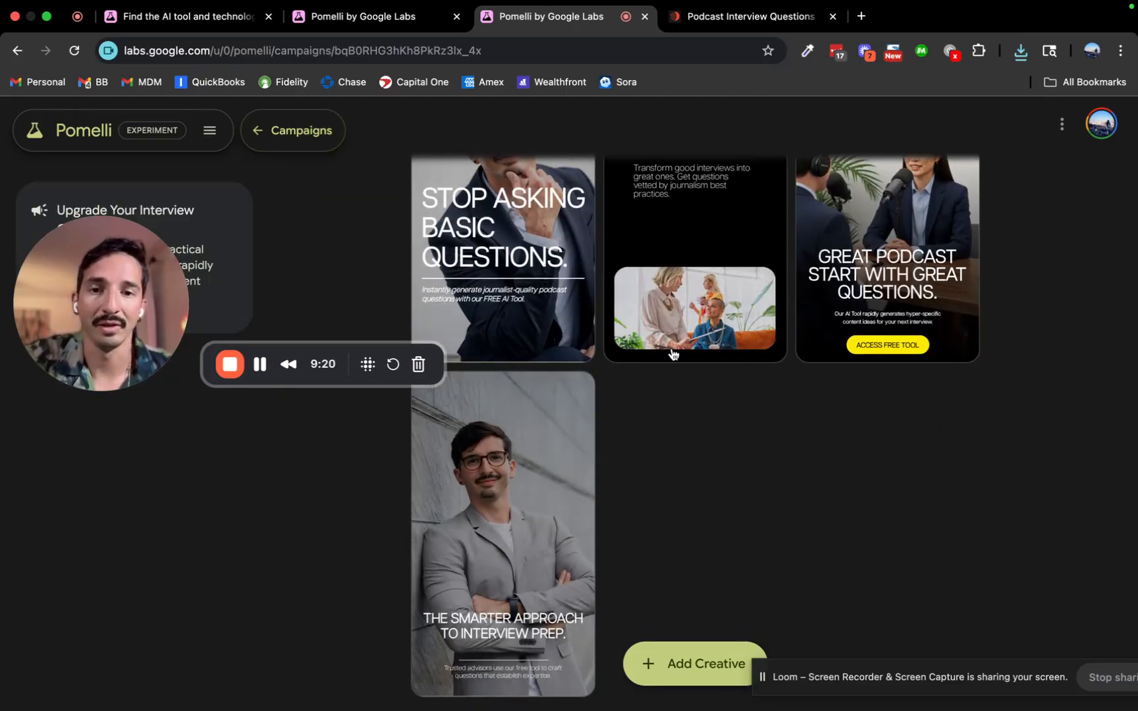
scroll(547, 402, "up", 5)
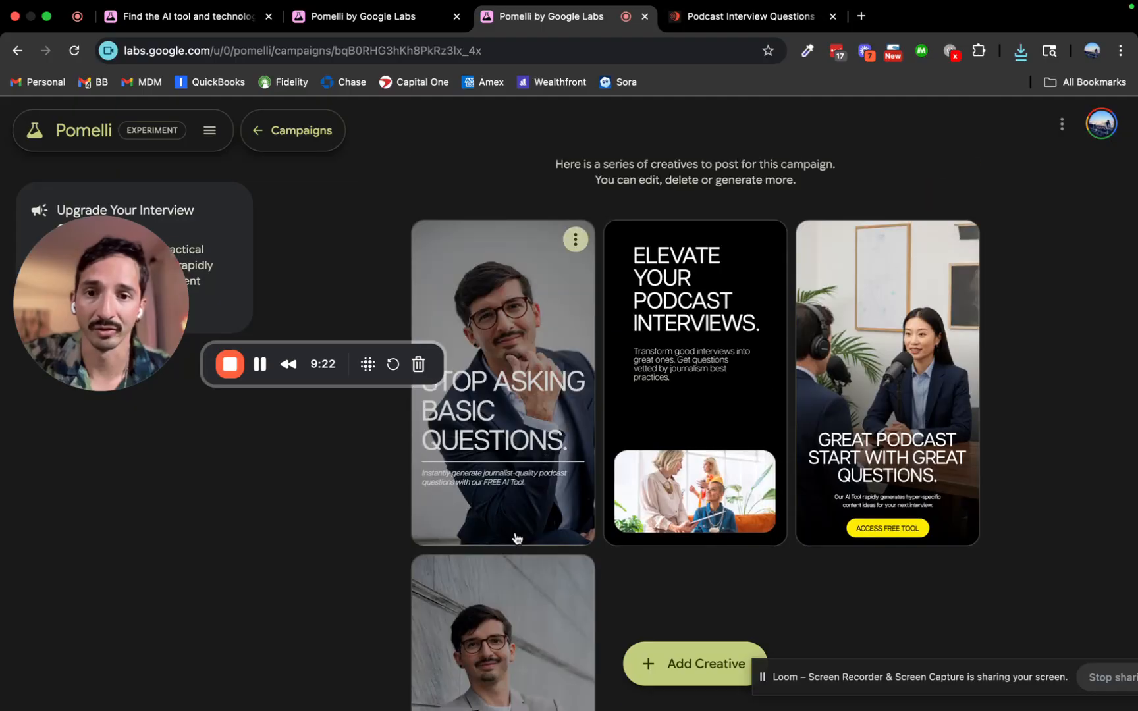
scroll(546, 407, "down", 1)
left_click(546, 407)
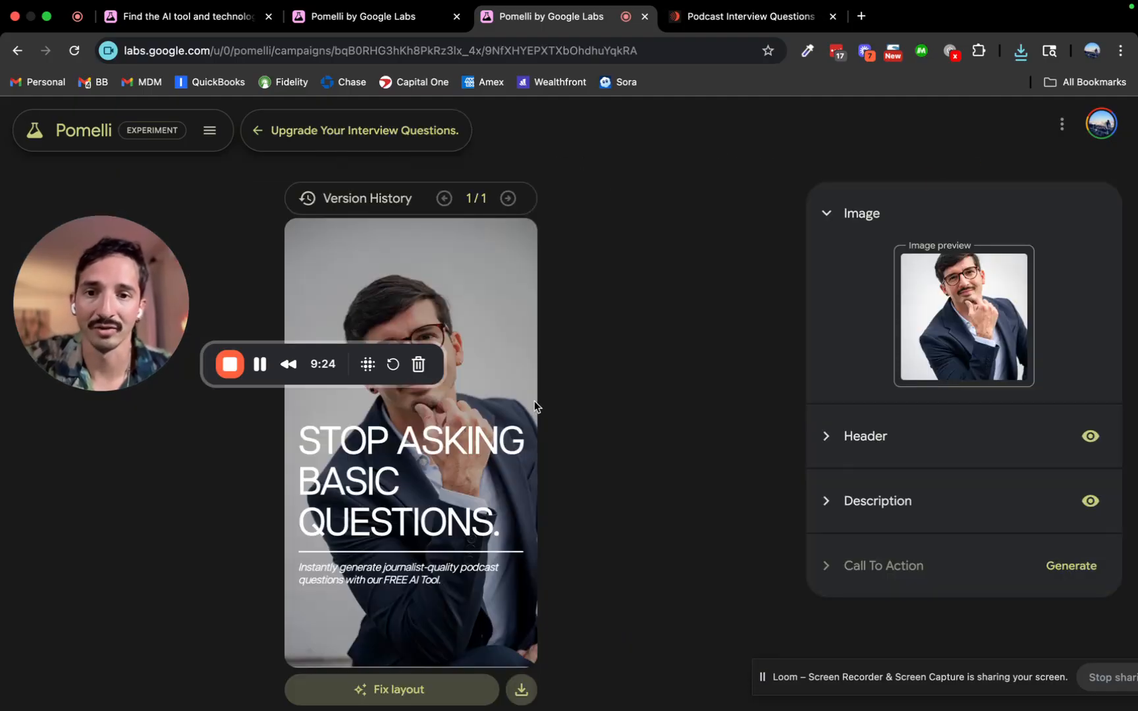
left_click(1070, 567)
Open the 'Elevate Your Podcast Interviews.' creative from the campaign overview.
left_click(297, 144)
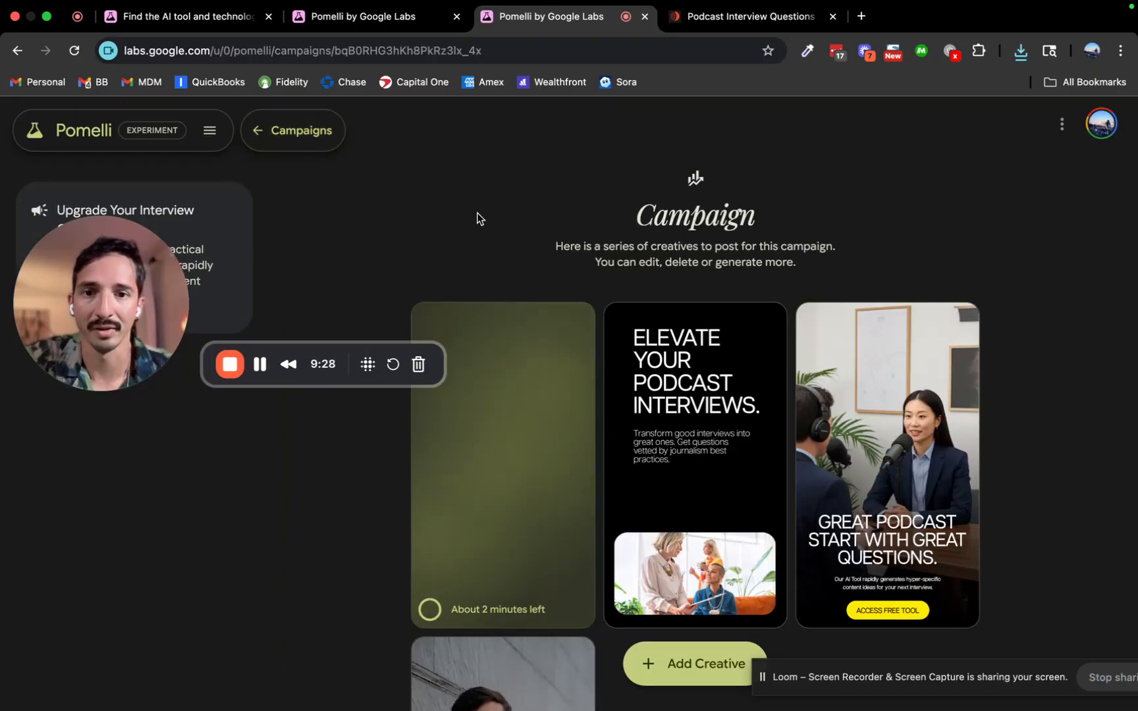
scroll(688, 416, "down", 2)
left_click(690, 416)
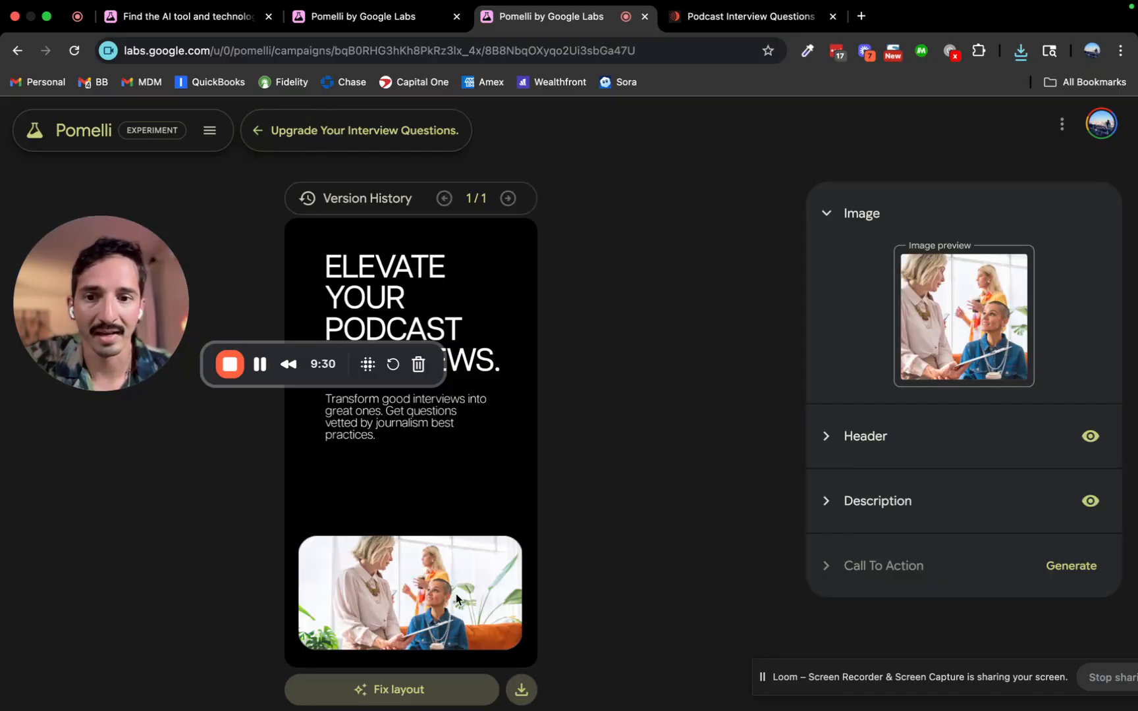
Write an image prompt: a podcast microphone with question marks floating around it.
left_click(1013, 267)
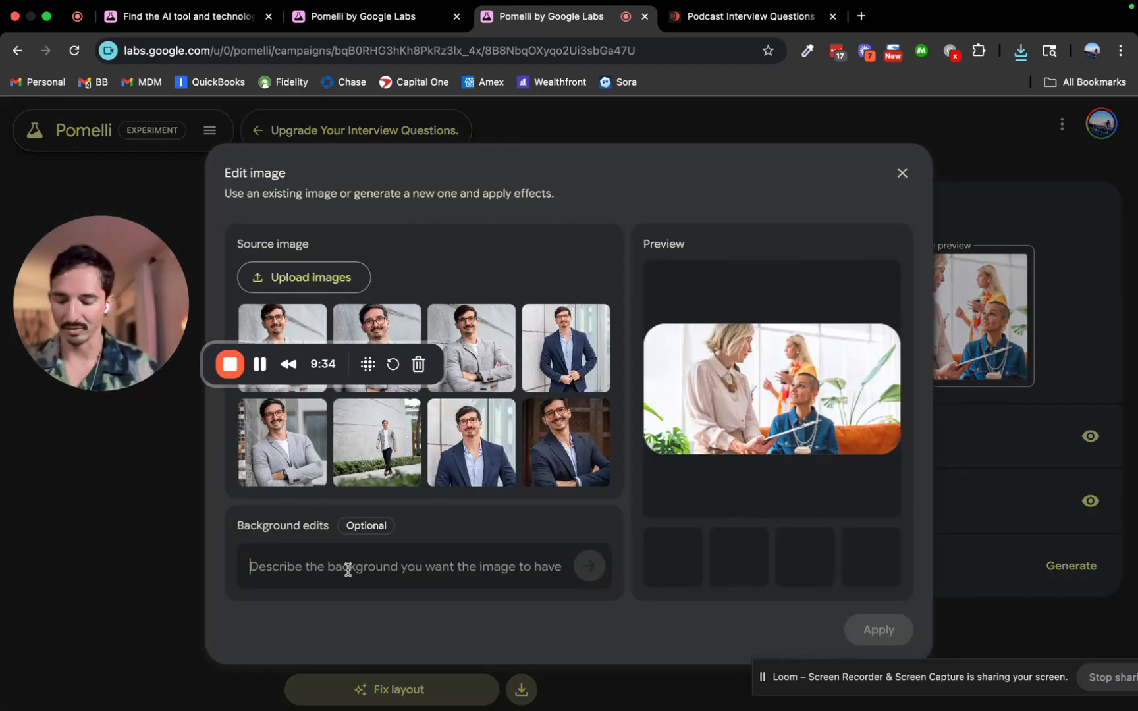
type("Abstract")
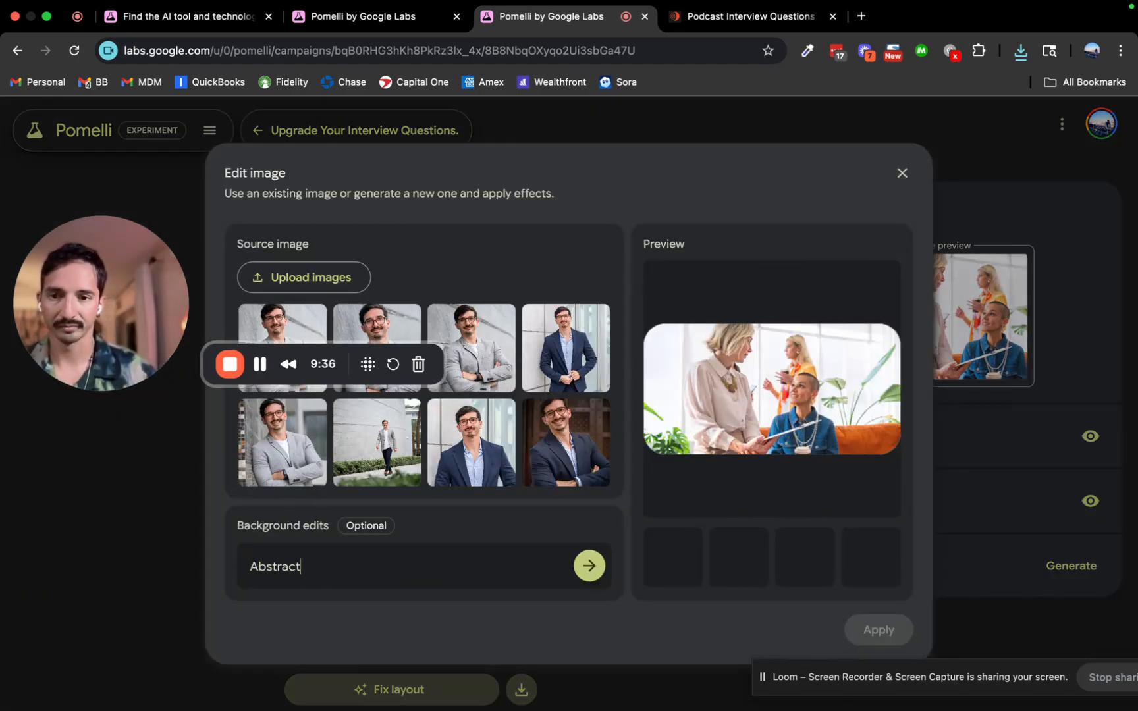
type(" image of a")
key("super+a")
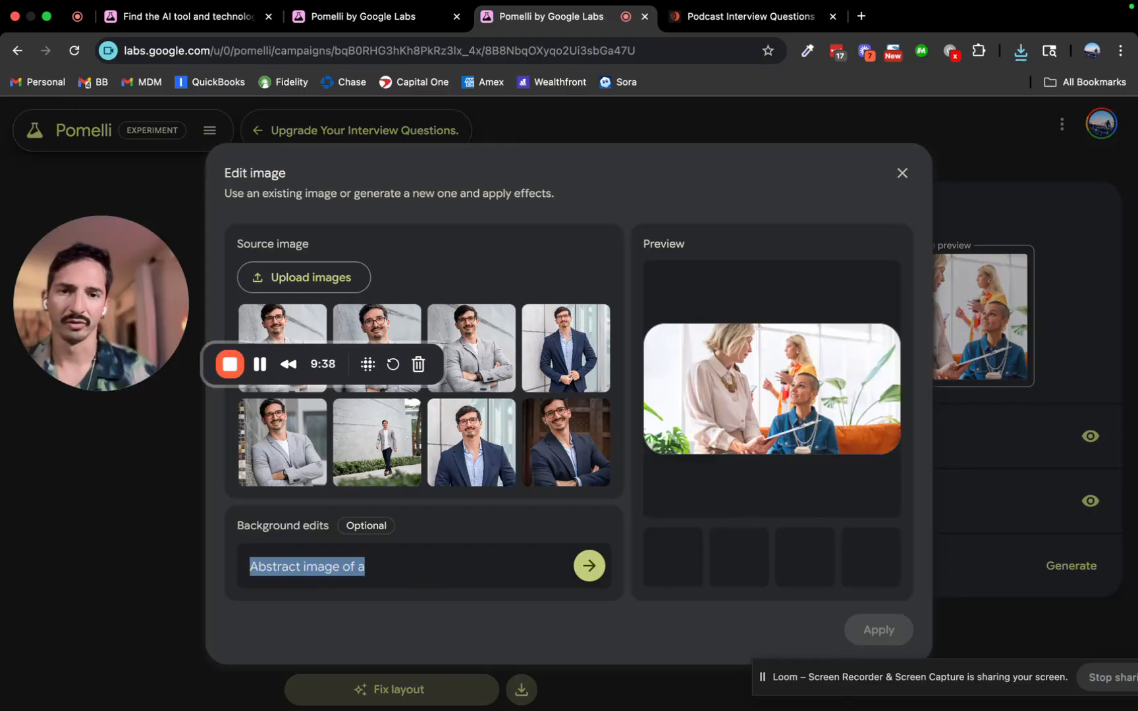
type("Graphic image ")
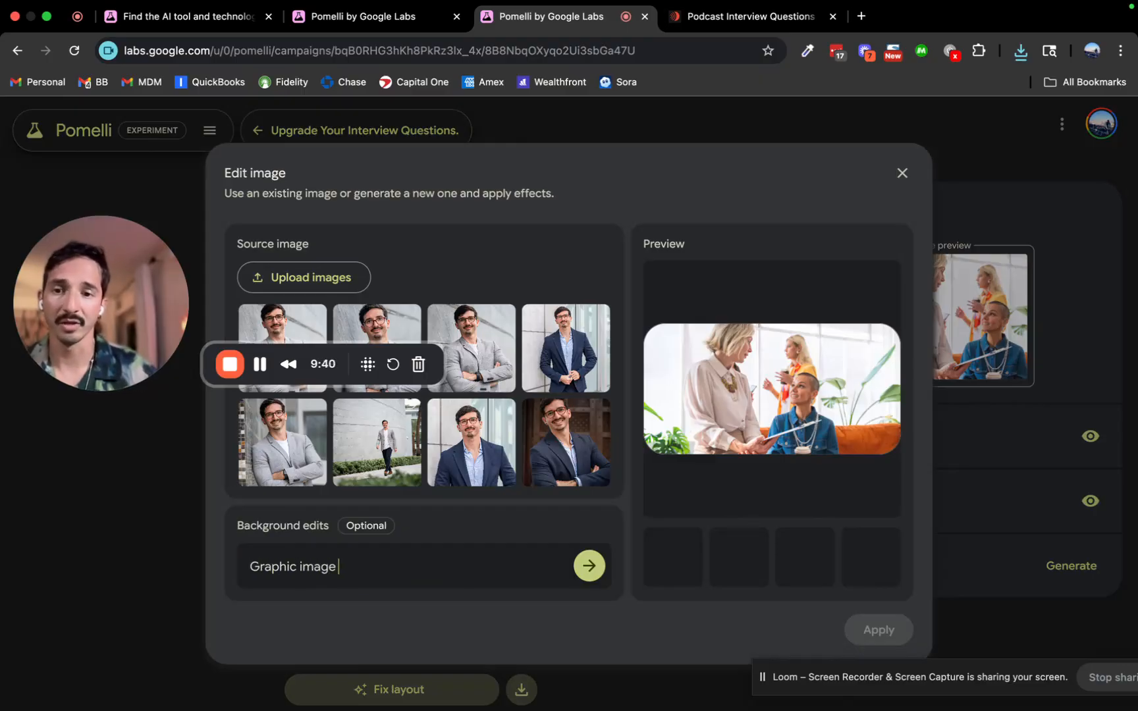
type("of a mico")
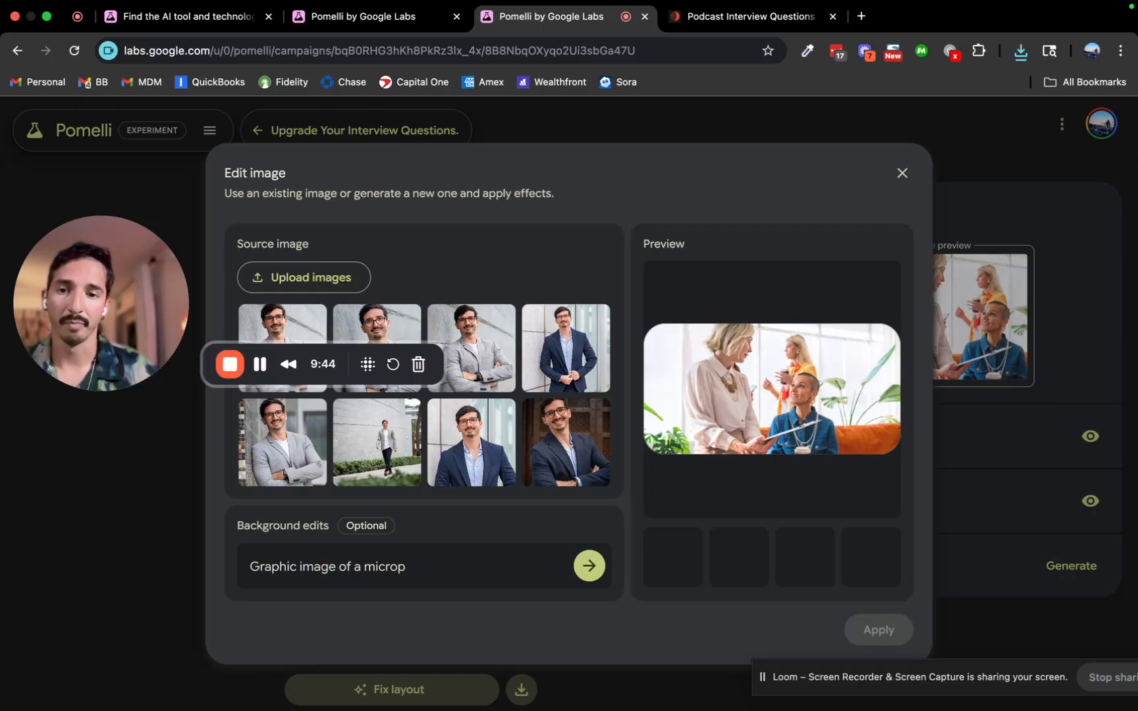
type("podcast mic")
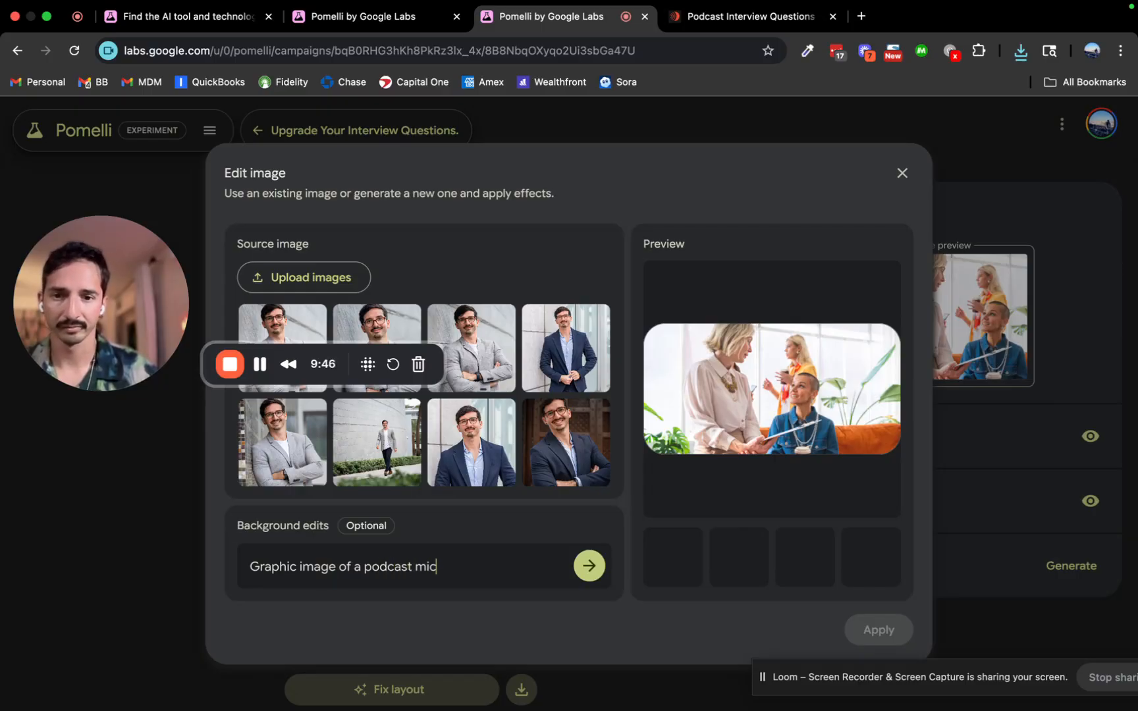
type("rophone ")
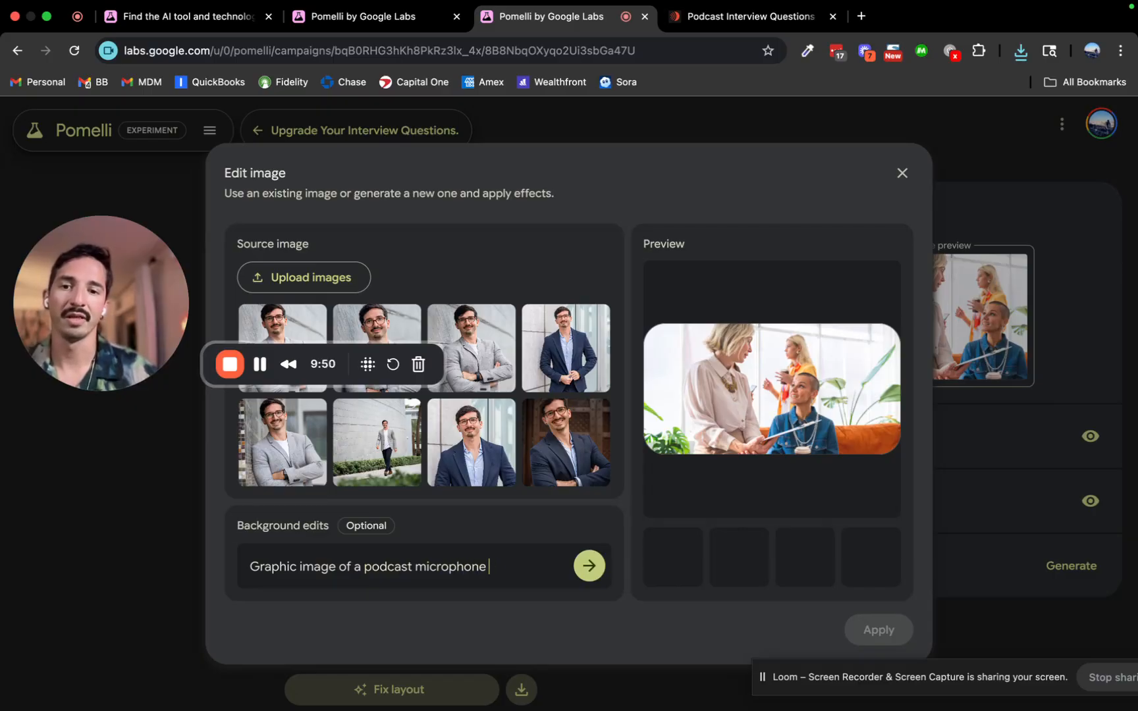
type("wwith my")
key("BackSpace")
type("any questions mark")
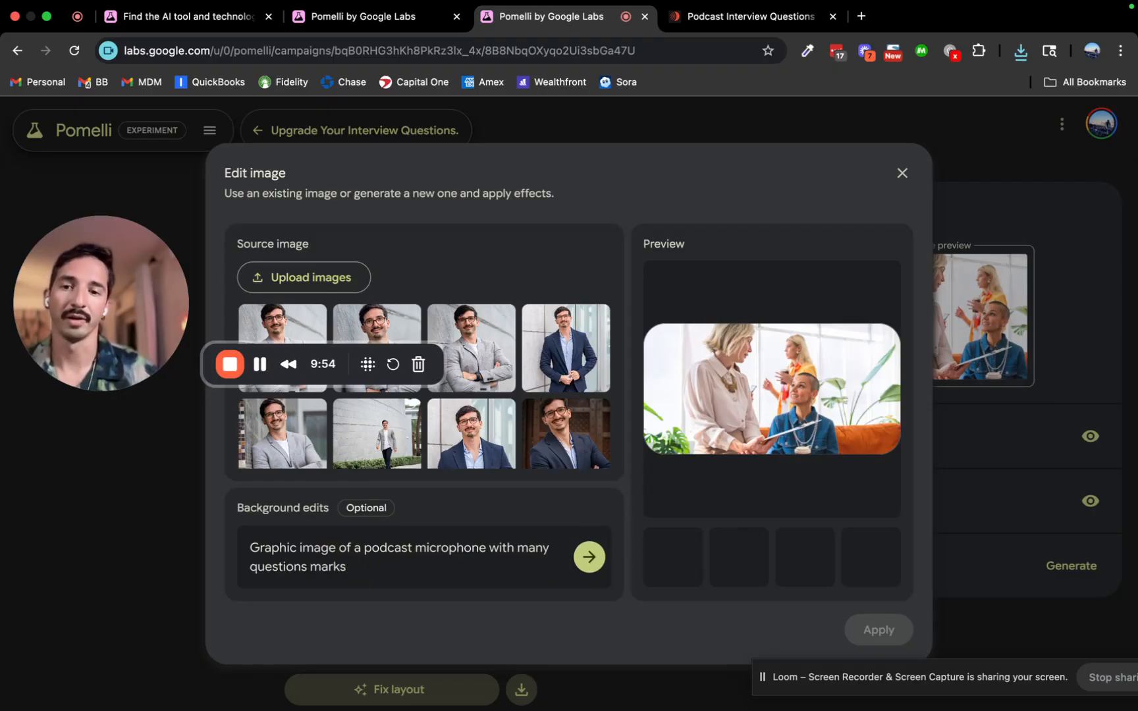
type("s floating around i")
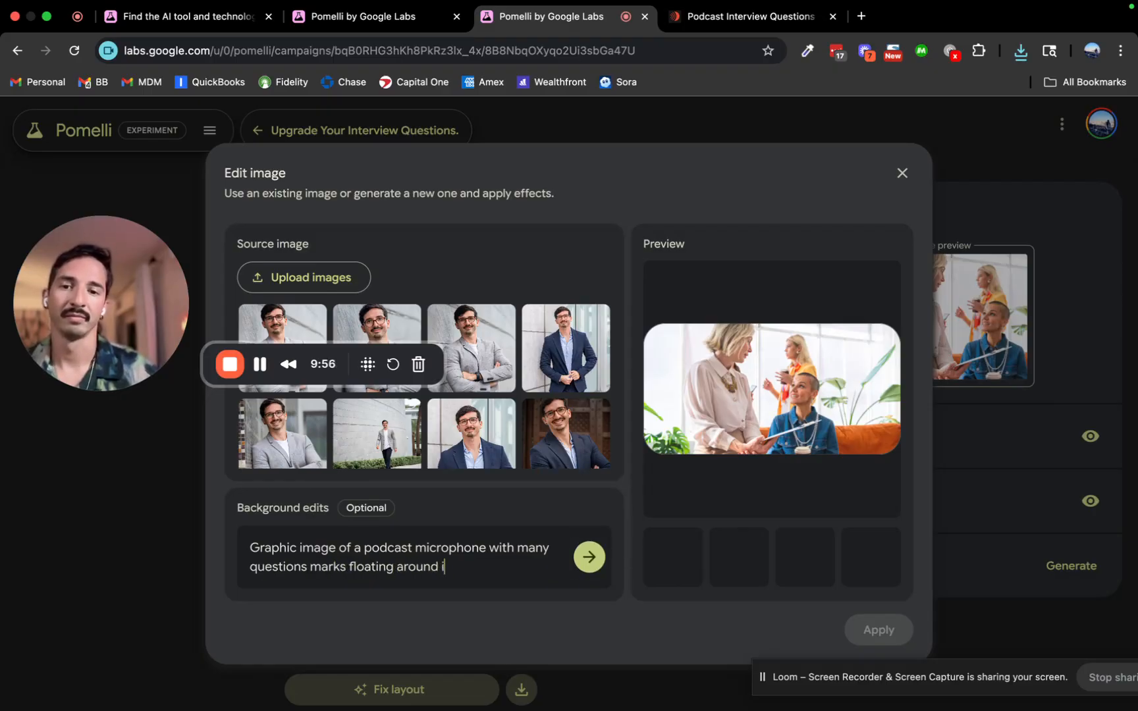
type("t.")
Generate images from the prompt and apply the red-desk microphone result to the creative.
left_click(588, 557)
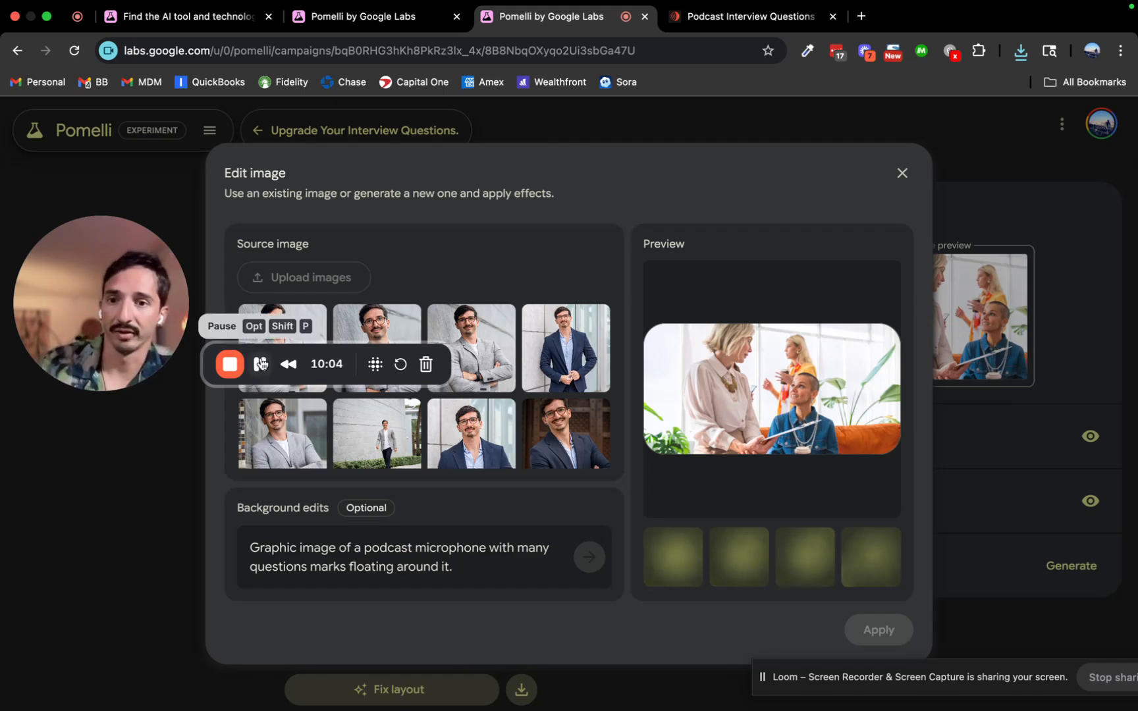
left_click(742, 550)
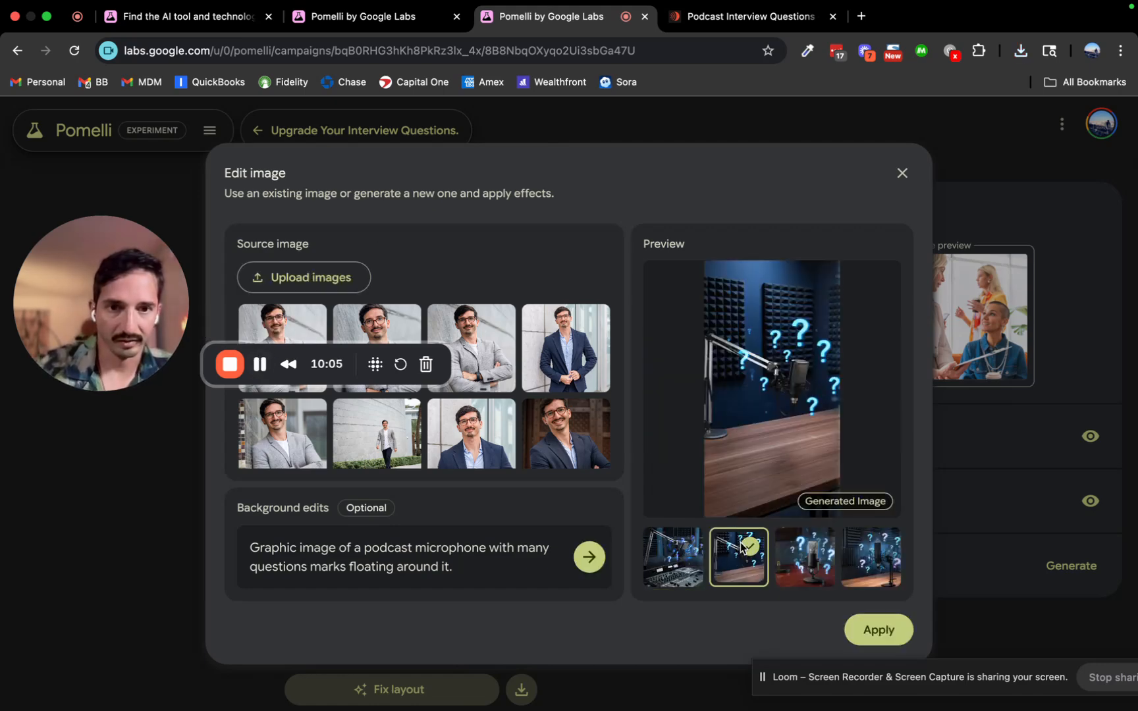
left_click(802, 564)
left_click(867, 572)
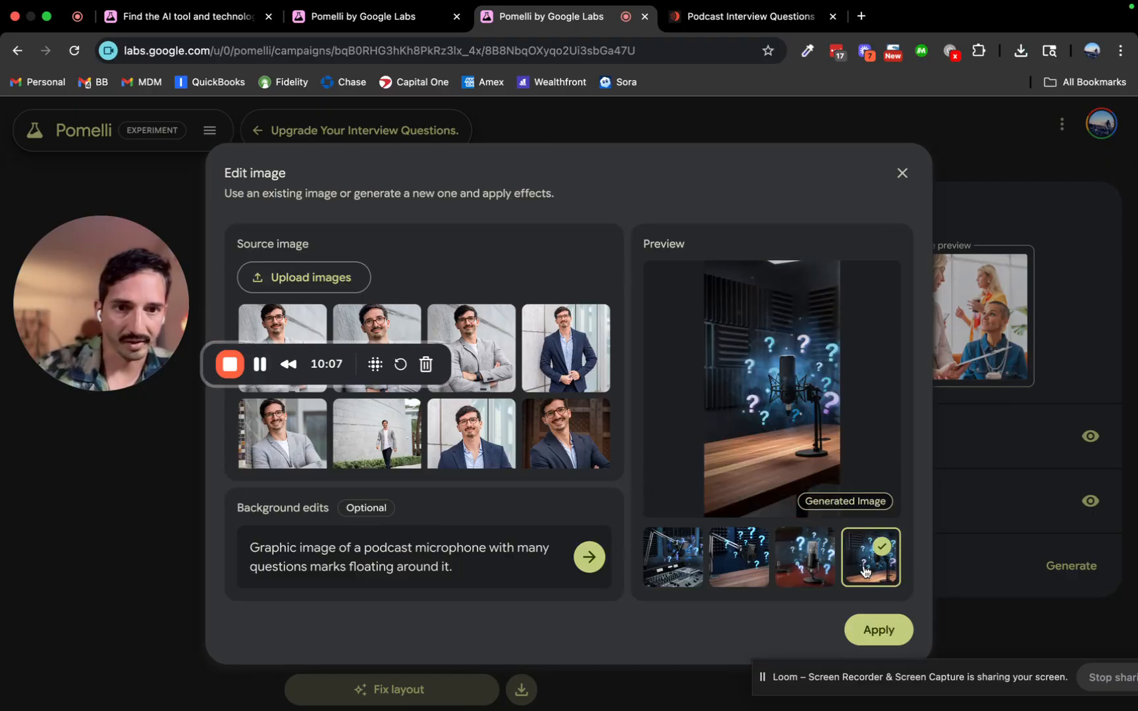
left_click(815, 572)
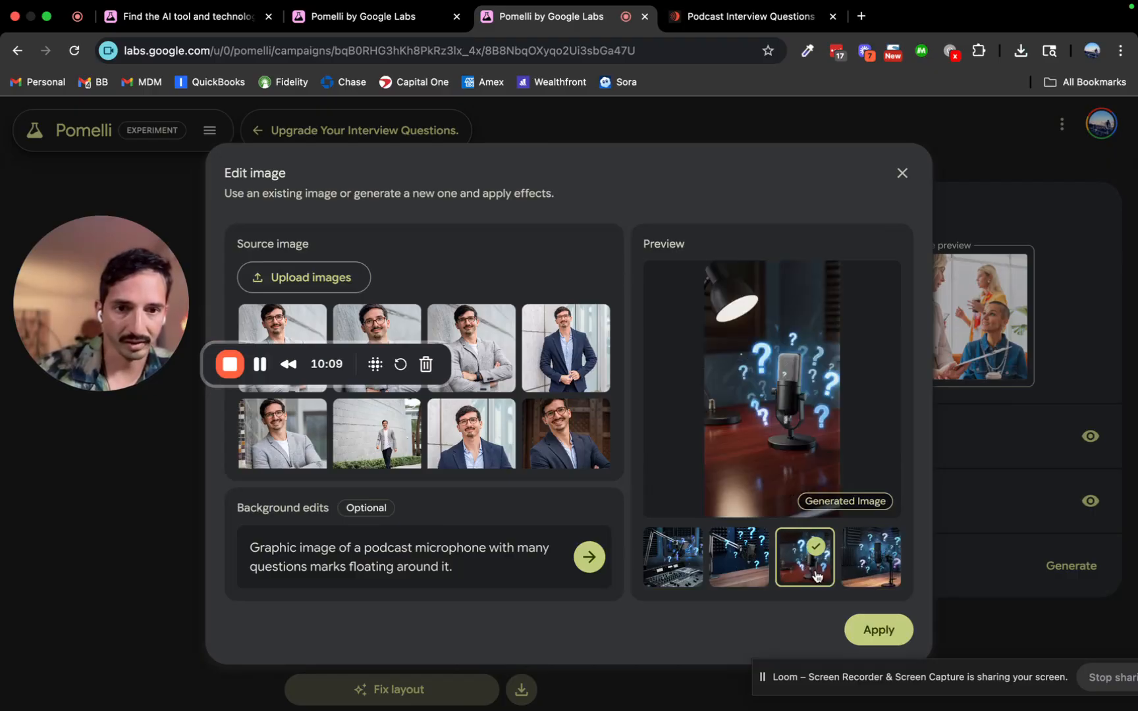
left_click(879, 630)
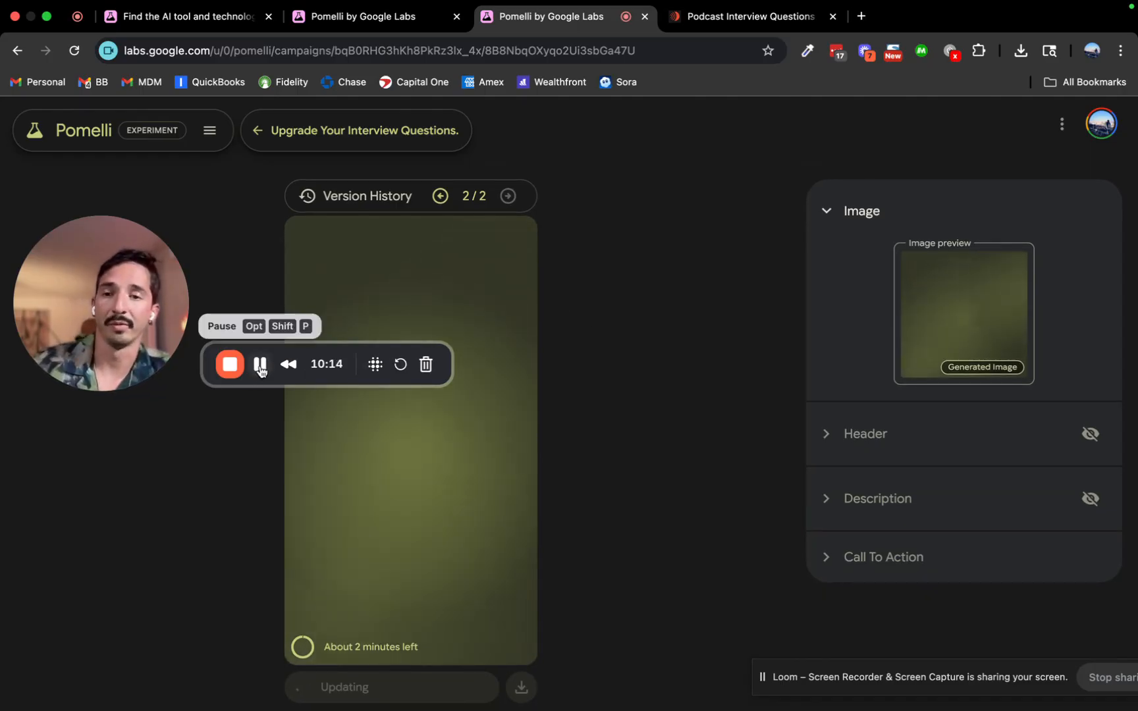
Start generating a call-to-action version, then step back to version 2.
left_click(259, 366)
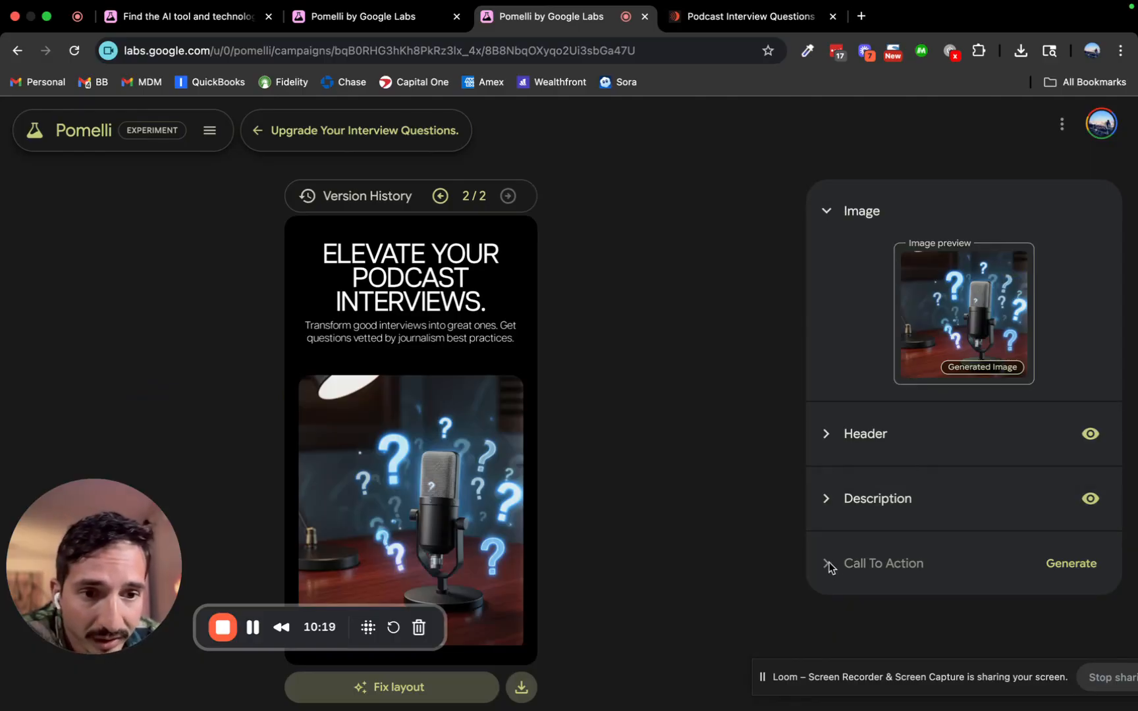
left_click(1086, 568)
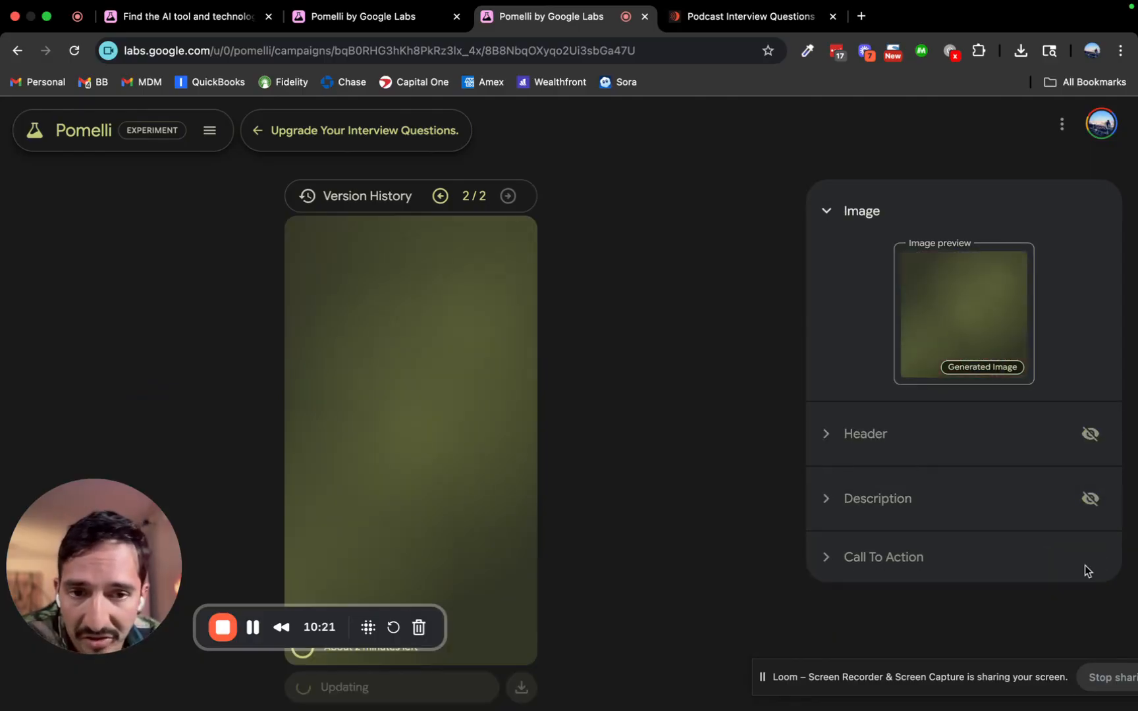
left_click(446, 199)
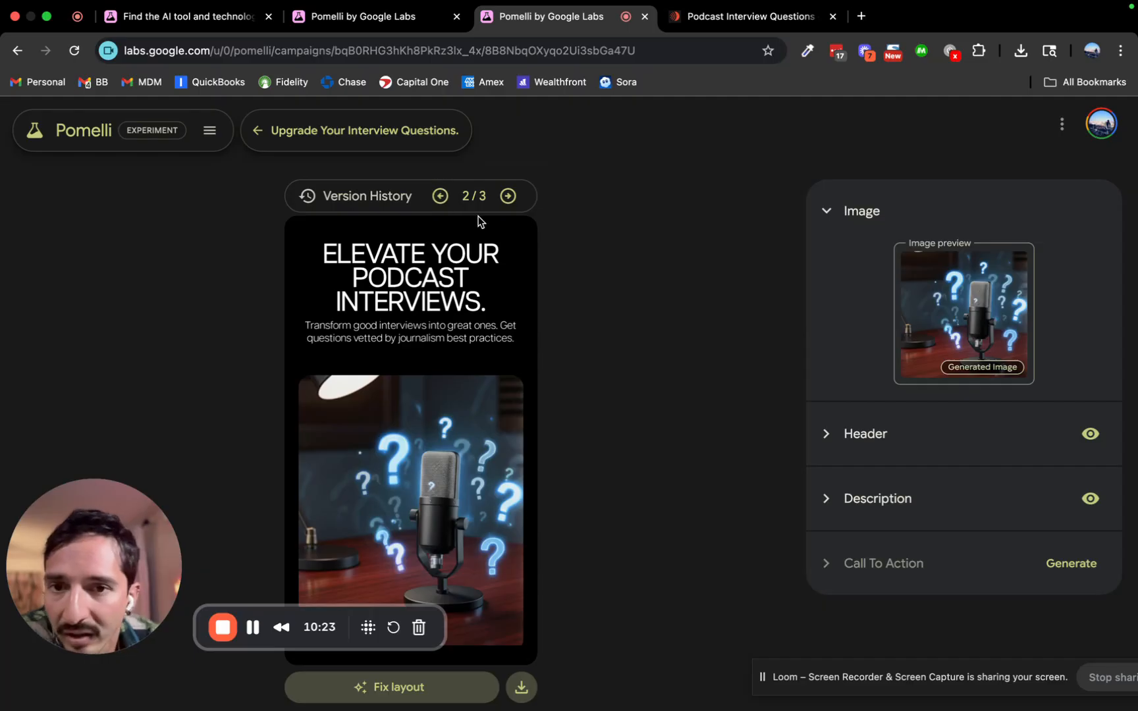
Download Elevate_Your_Podcast_Interviews__version_2.png and return to the campaign overview.
left_click(522, 689)
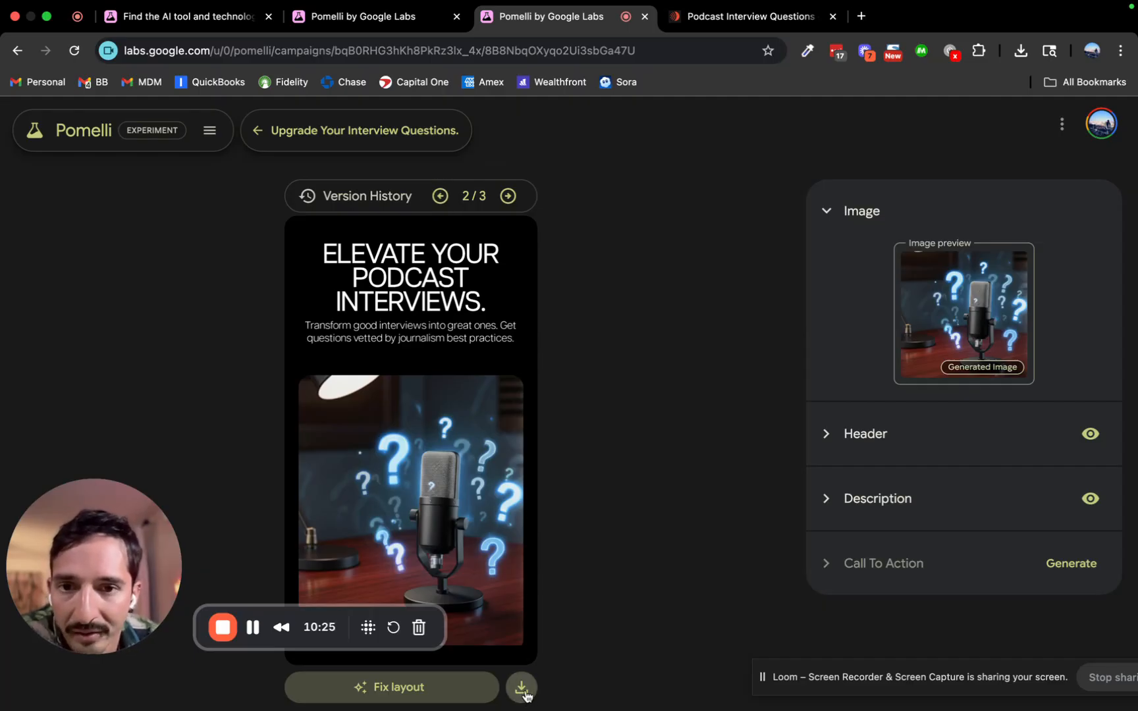
left_click(507, 197)
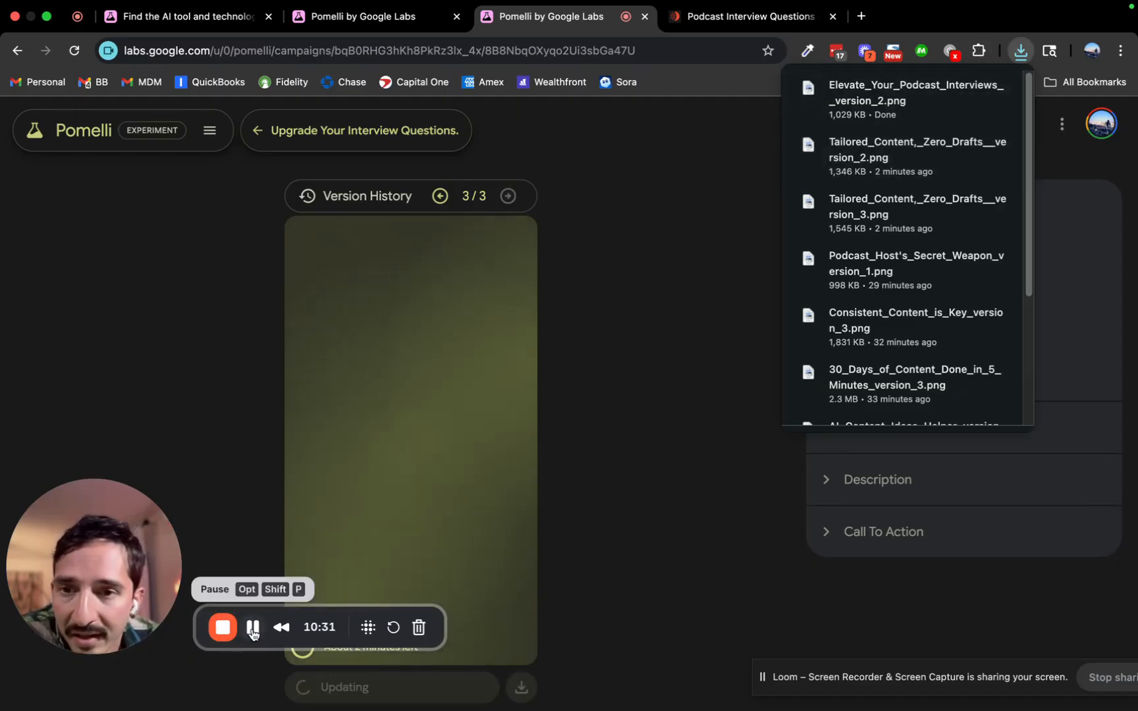
left_click(304, 131)
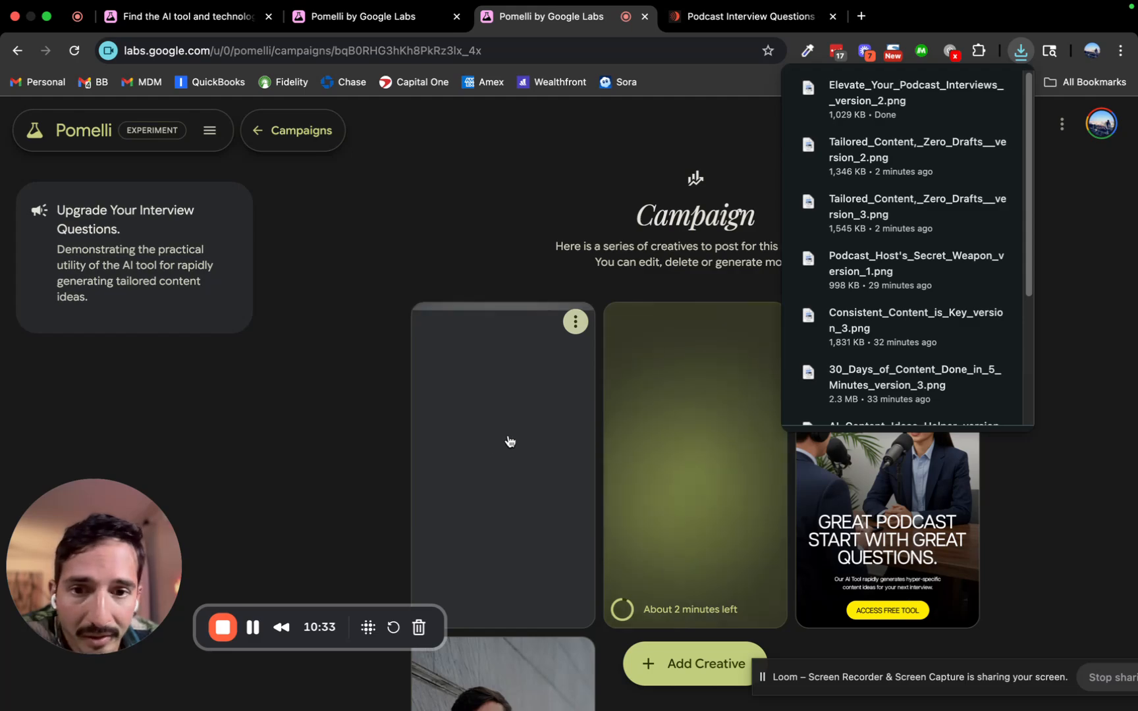
Check the Stop Asking Basic Questions creative's 'Build Trust' call to action, then return to Campaigns.
left_click(509, 441)
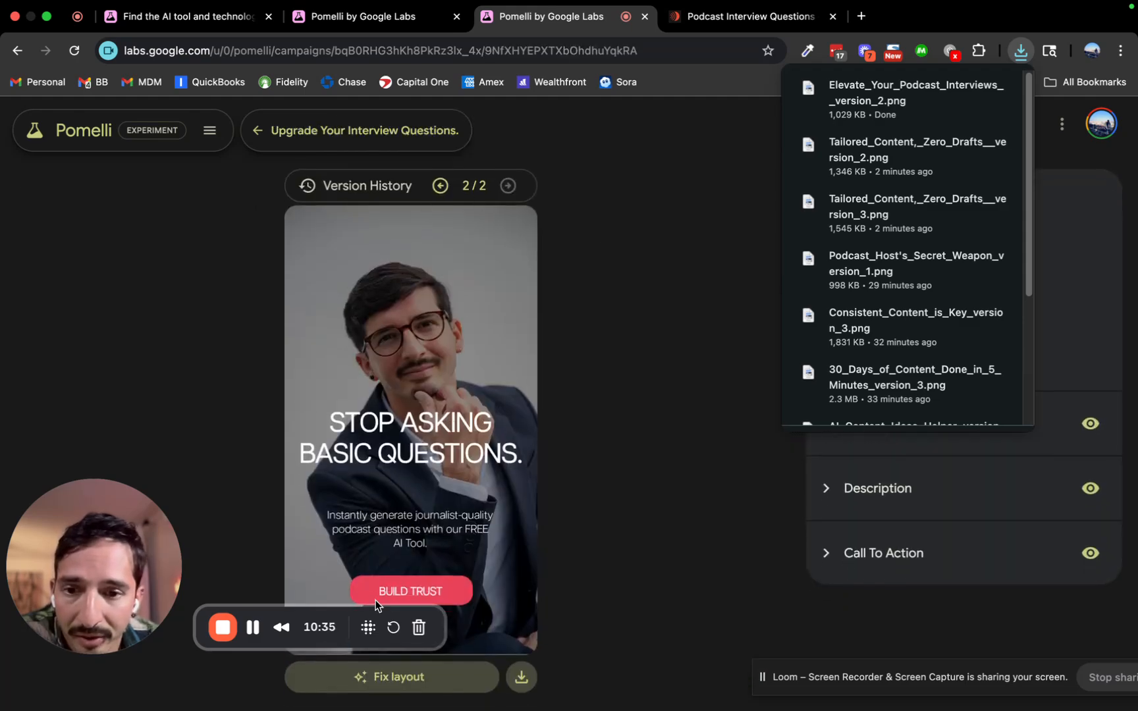
left_click(836, 560)
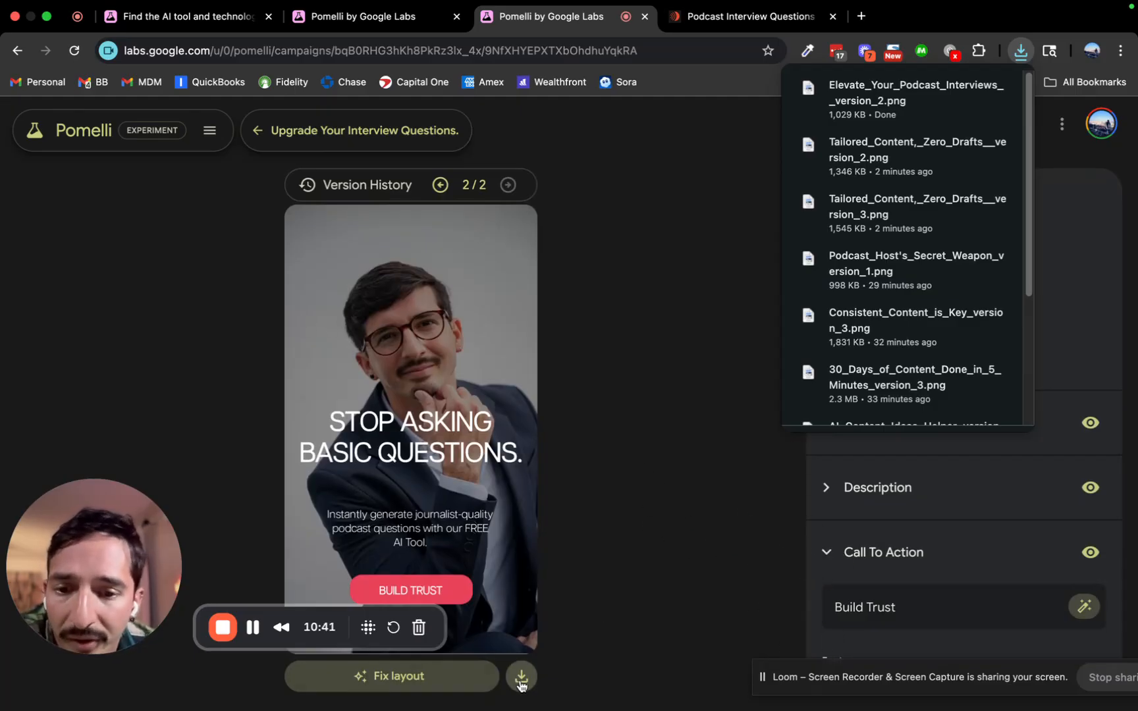
left_click(263, 132)
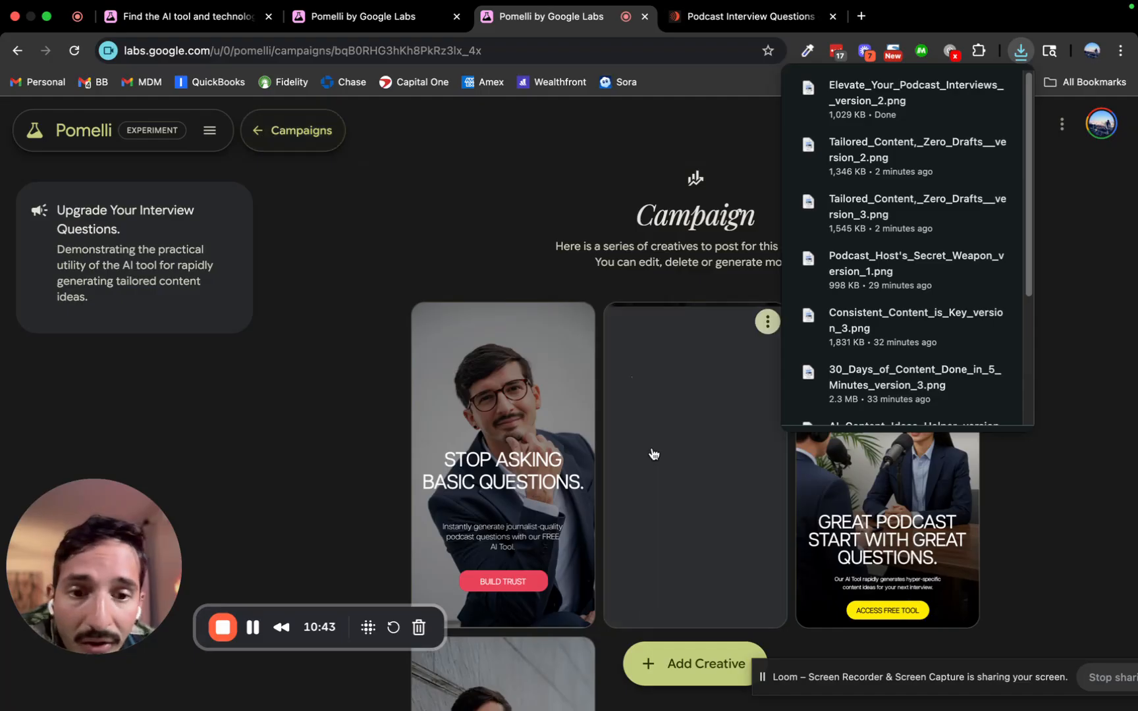
Open Elevate Your Podcast Interviews and compare versions 2/3 and 3/3 with GET STRATEGY.
left_click(616, 450)
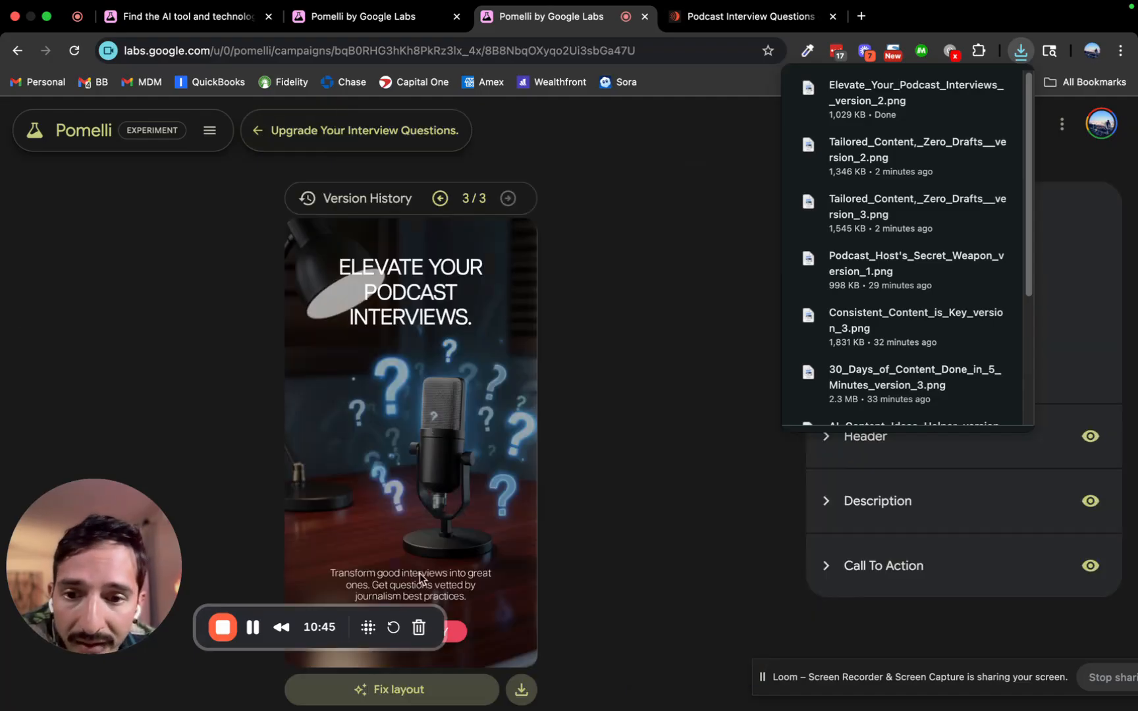
left_click_drag(316, 635, 344, 415)
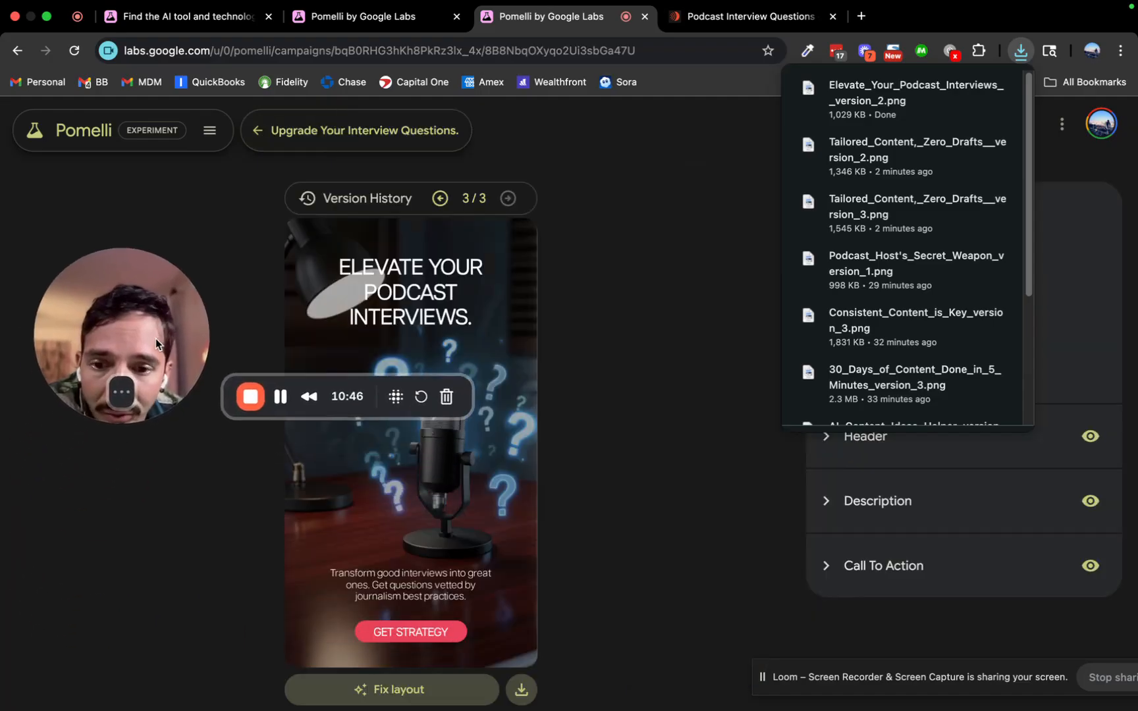
left_click(440, 199)
left_click(508, 197)
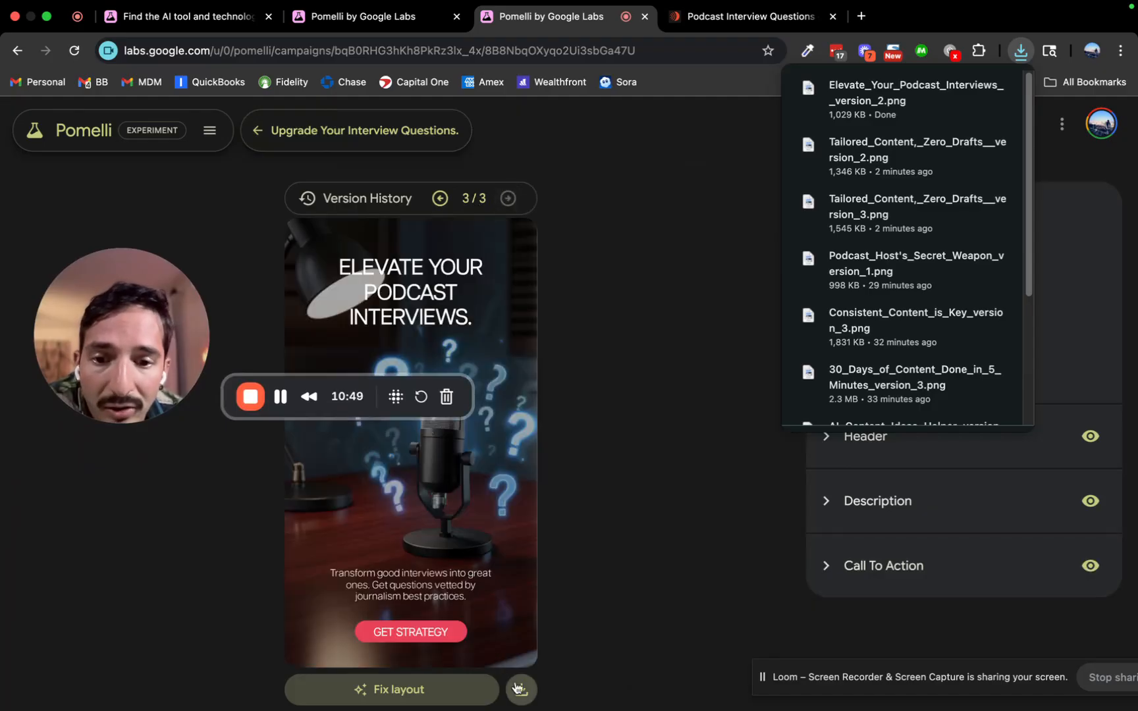